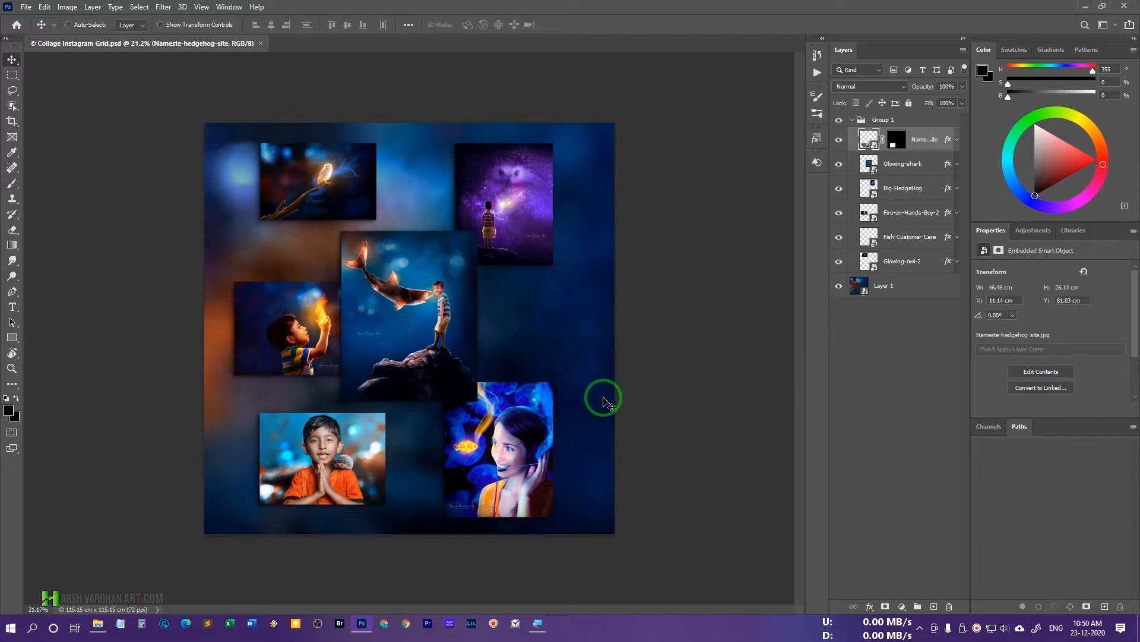
Step: Crop the collage with the Crop tool using the 1 : 1 (Square) ratio
{"action": "key", "text": "c"}
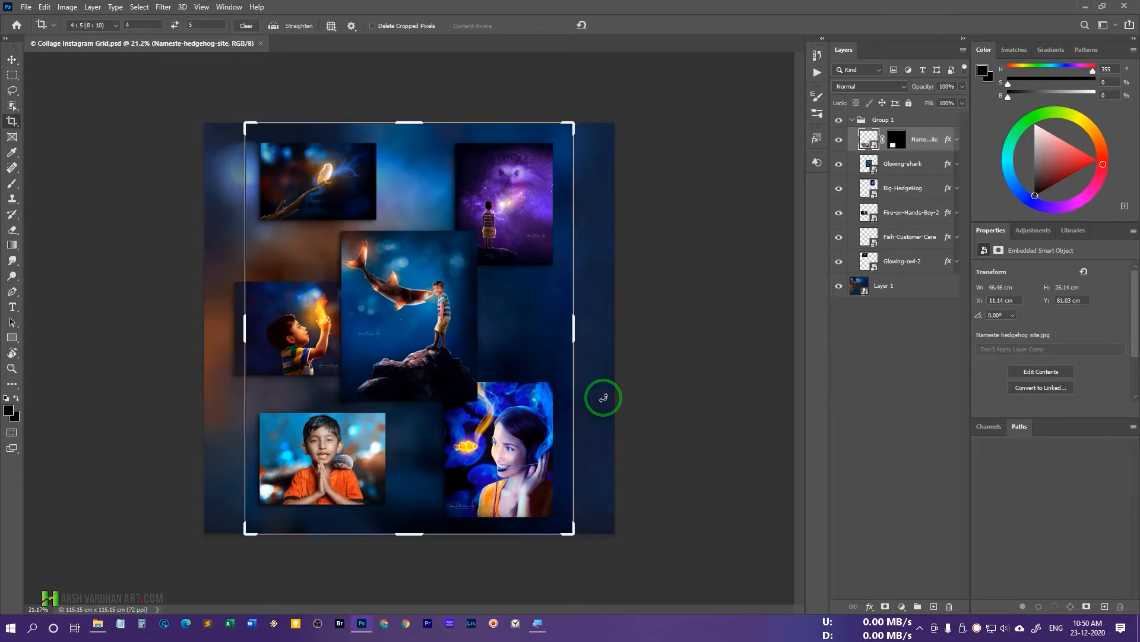
{"action": "left_click", "coordinate": [98, 26]}
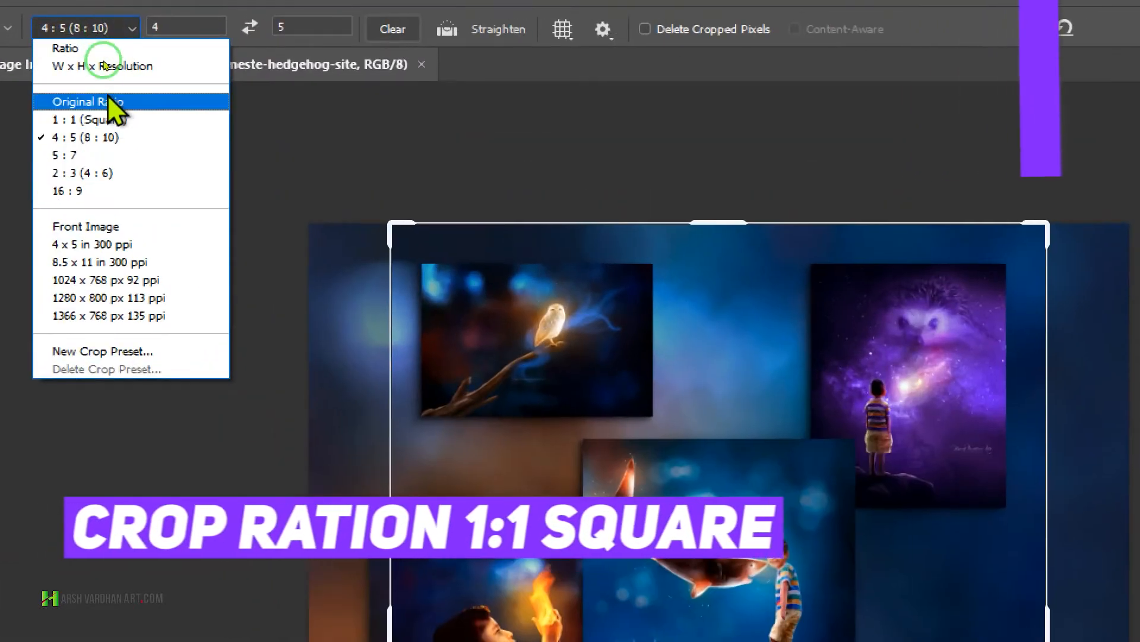
{"action": "left_click", "coordinate": [126, 120]}
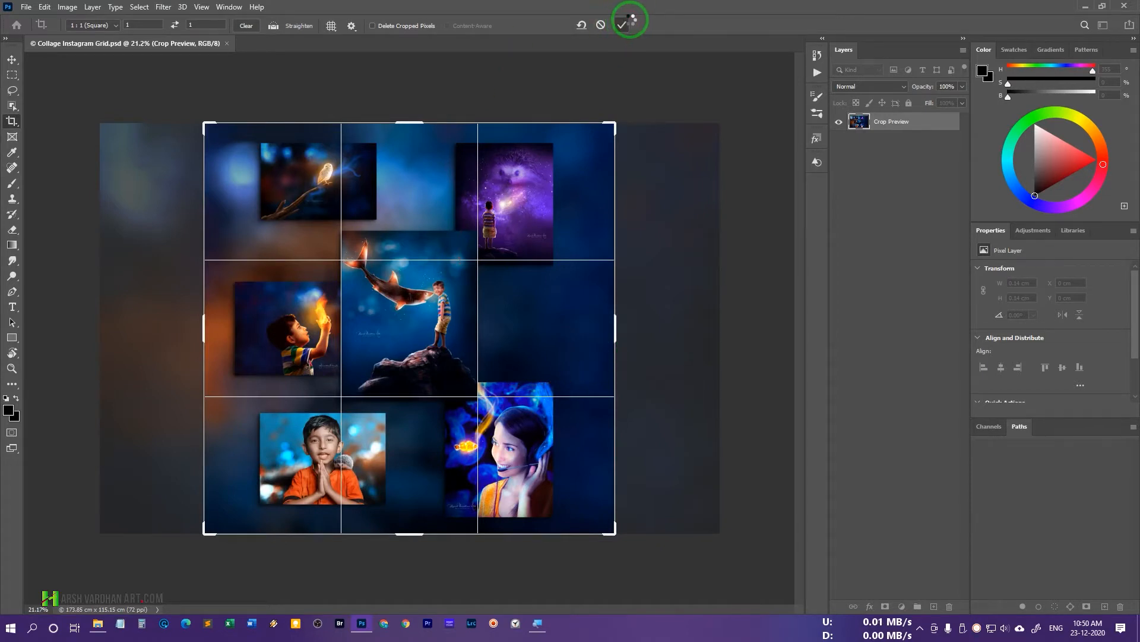
{"action": "left_click", "coordinate": [627, 20]}
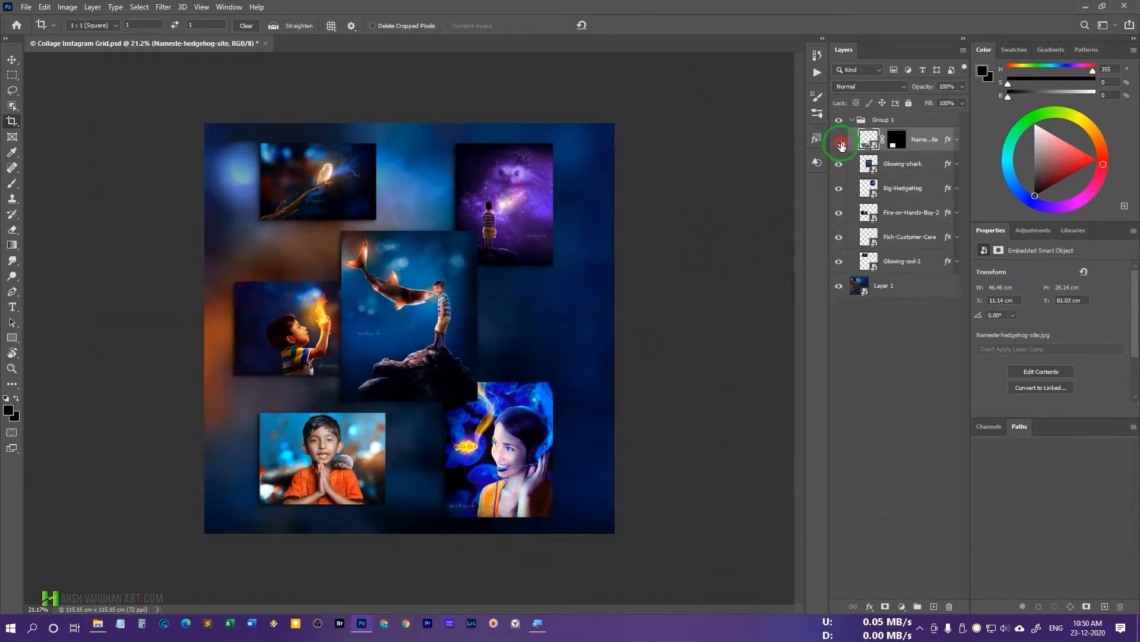
Step: Hide all photo layers in Group 1 to view the background alone and show them again
{"action": "left_click_drag", "start_coordinate": [841, 145], "coordinate": [849, 264]}
{"action": "left_click", "coordinate": [860, 286]}
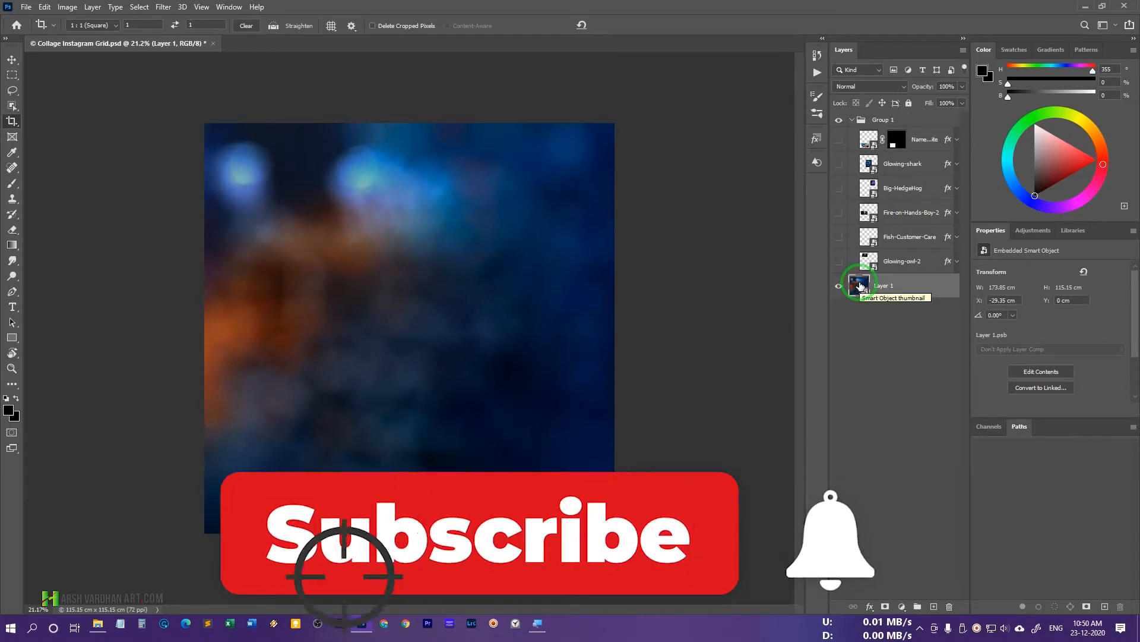
{"action": "left_click", "coordinate": [839, 261]}
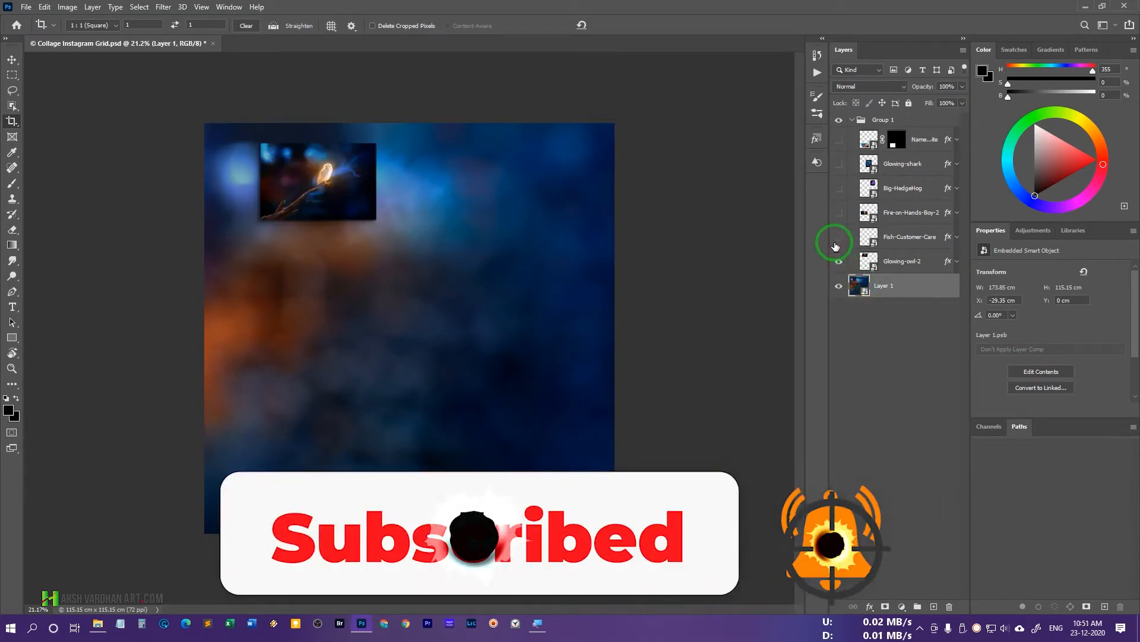
{"action": "left_click", "coordinate": [839, 237]}
{"action": "left_click_drag", "start_coordinate": [842, 218], "coordinate": [847, 180]}
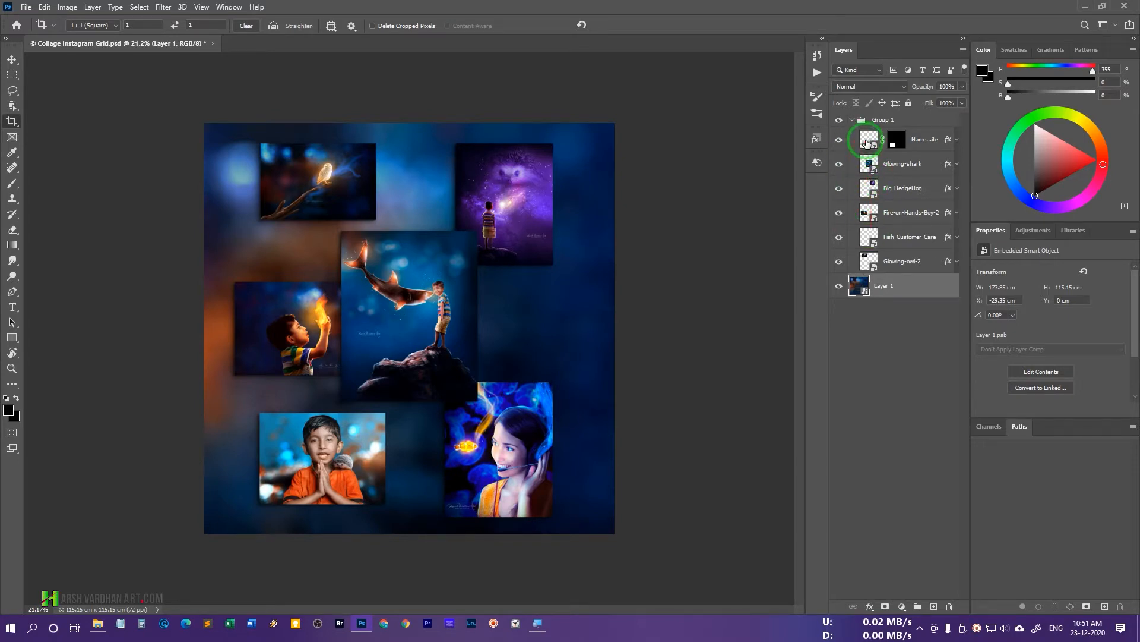
Step: Review the stacked drop shadows of the Nameste-hedgehog-site layer and save its layer effects as a new style
{"action": "left_click", "coordinate": [867, 143]}
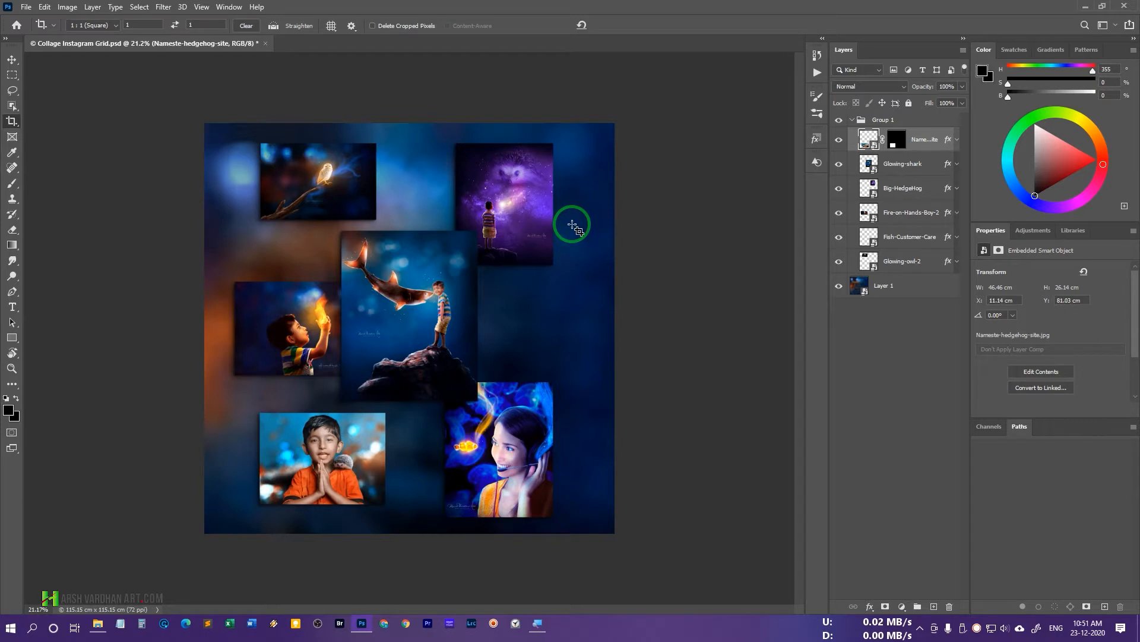
{"action": "left_click", "coordinate": [957, 140]}
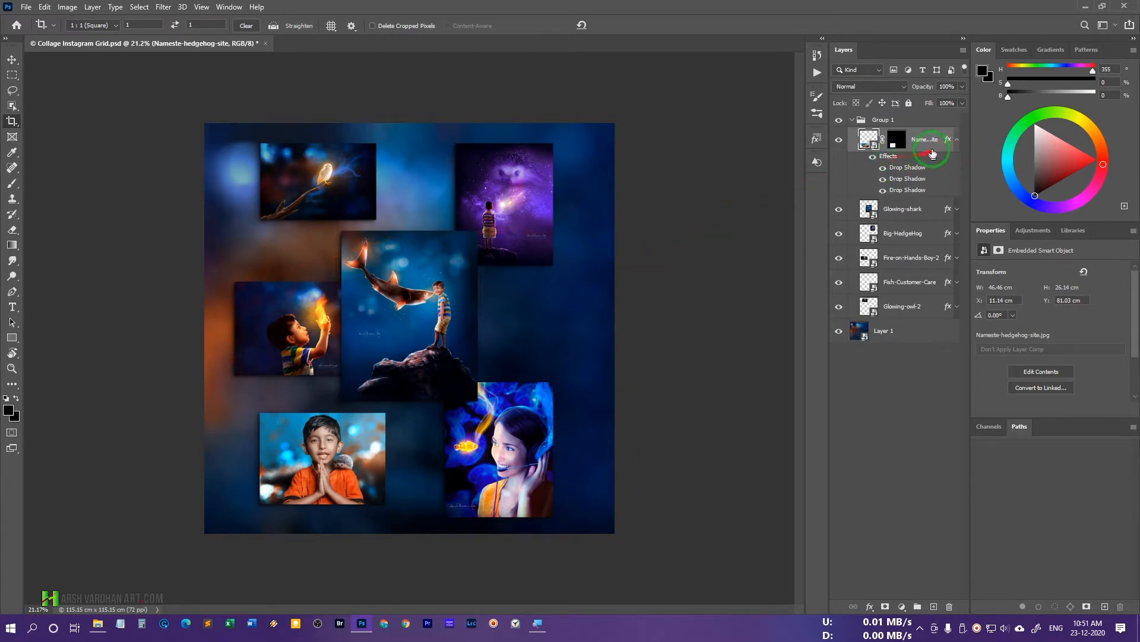
{"action": "left_click_drag", "start_coordinate": [948, 141], "coordinate": [315, 220]}
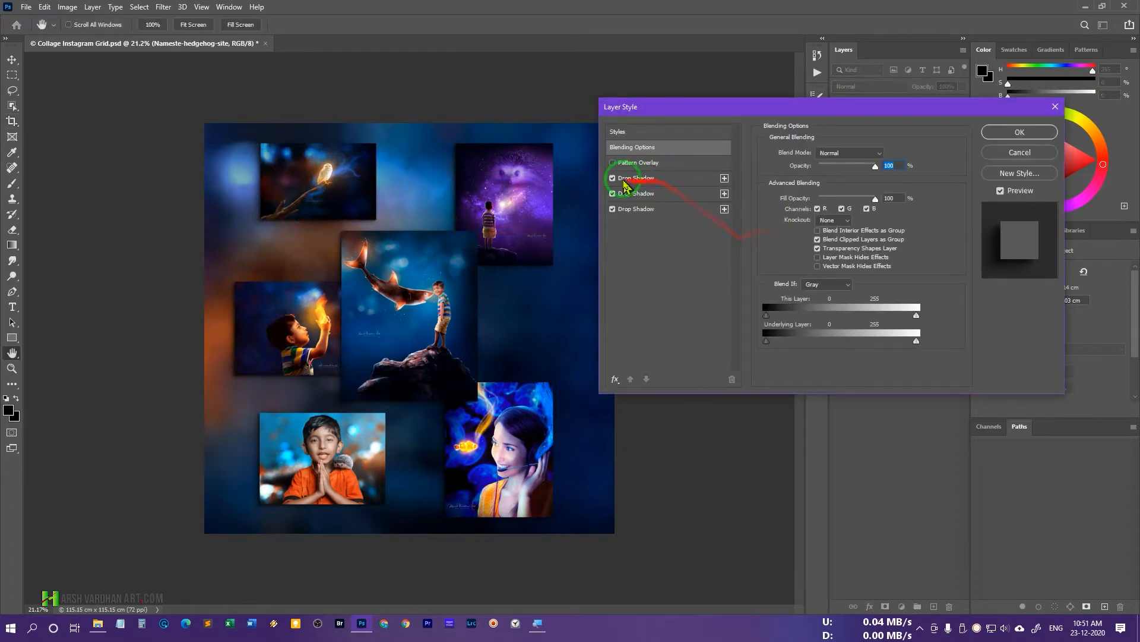
{"action": "left_click", "coordinate": [634, 193]}
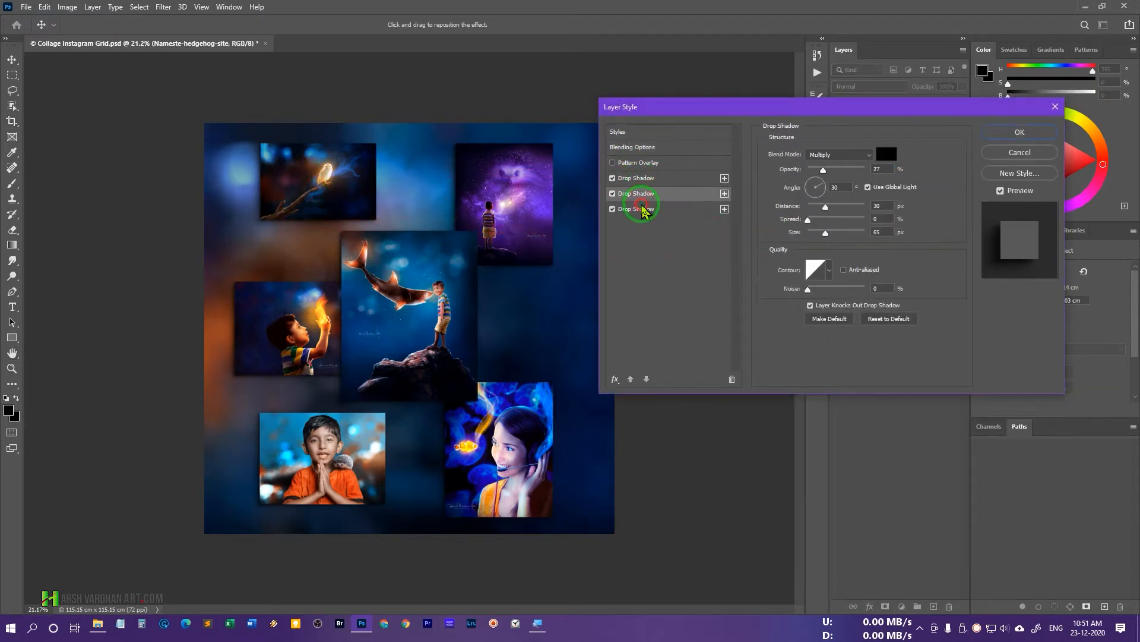
{"action": "left_click", "coordinate": [638, 209]}
{"action": "left_click", "coordinate": [1019, 173]}
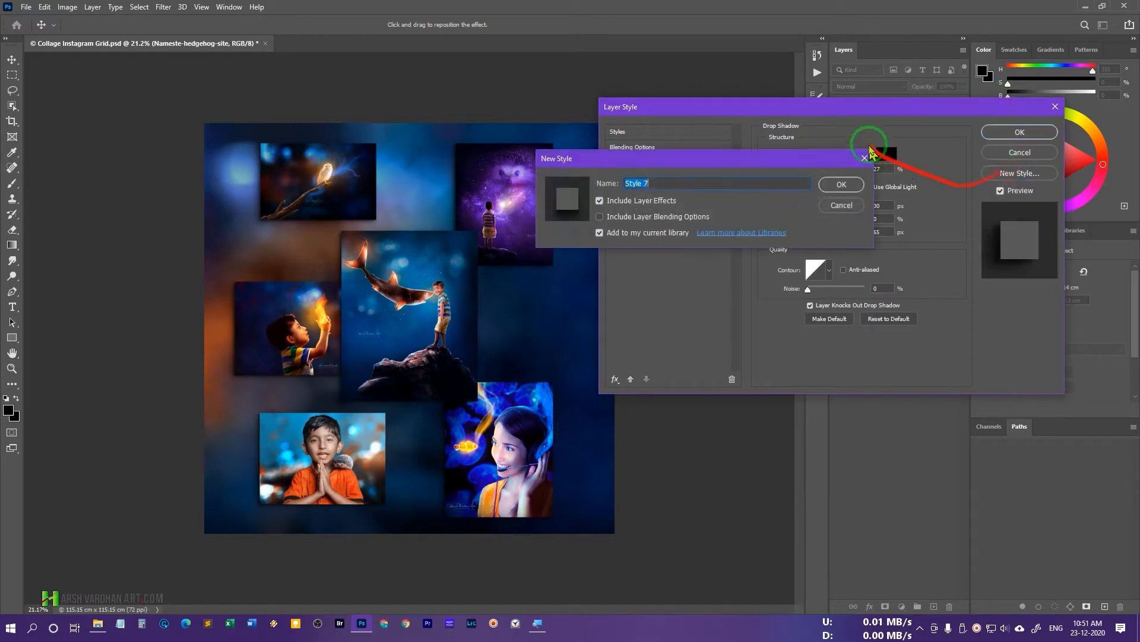
{"action": "left_click", "coordinate": [843, 185]}
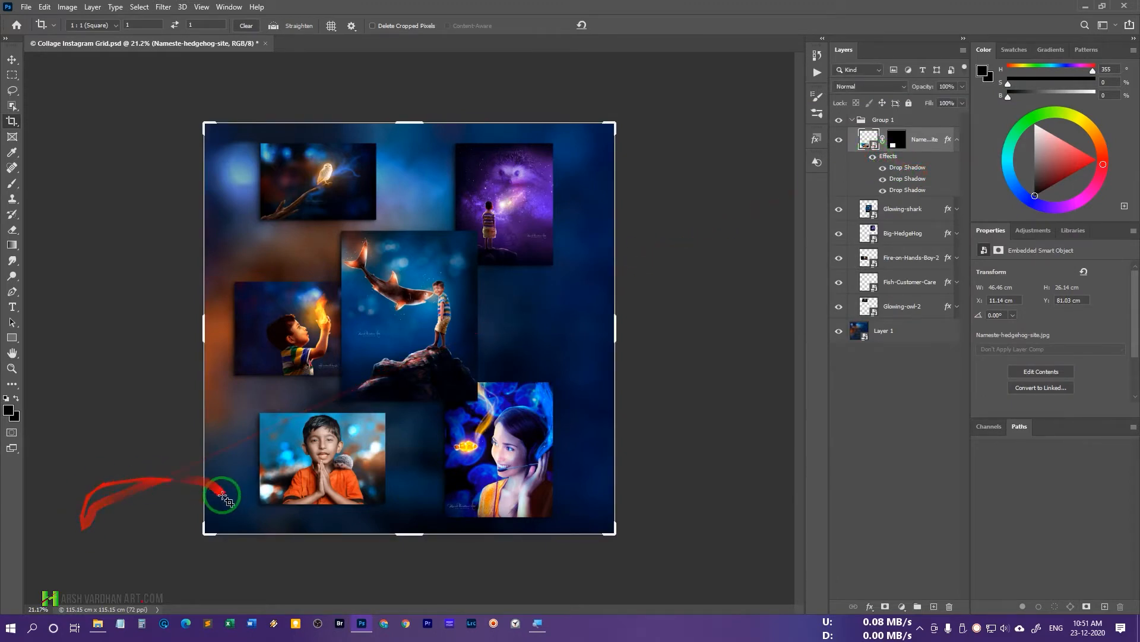
{"action": "key", "text": "v"}
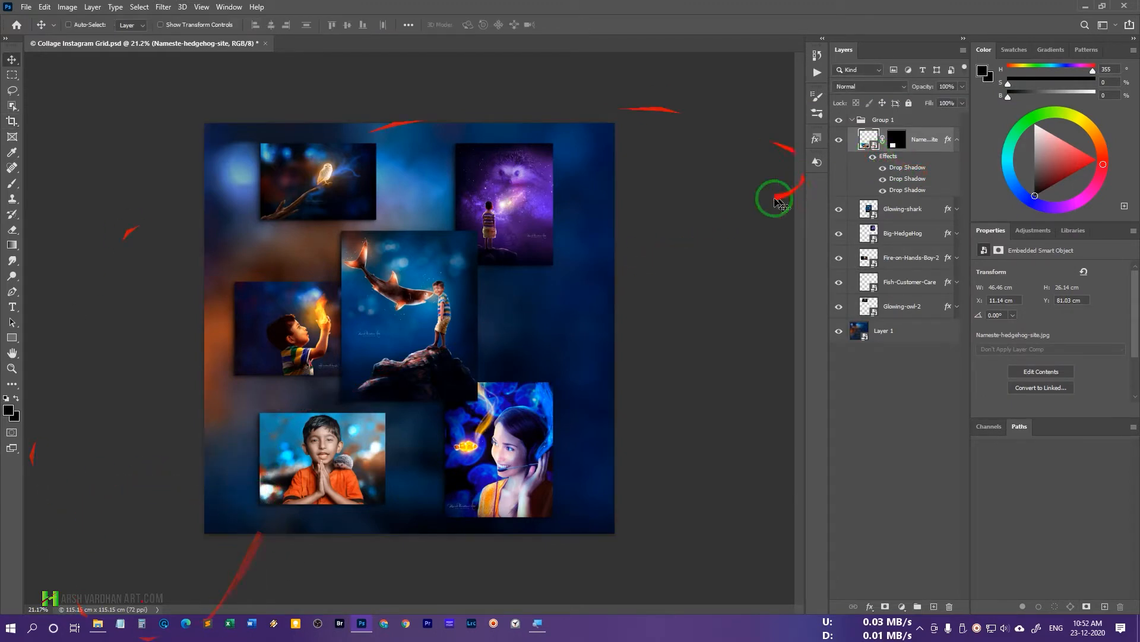
{"action": "left_click", "coordinate": [957, 140]}
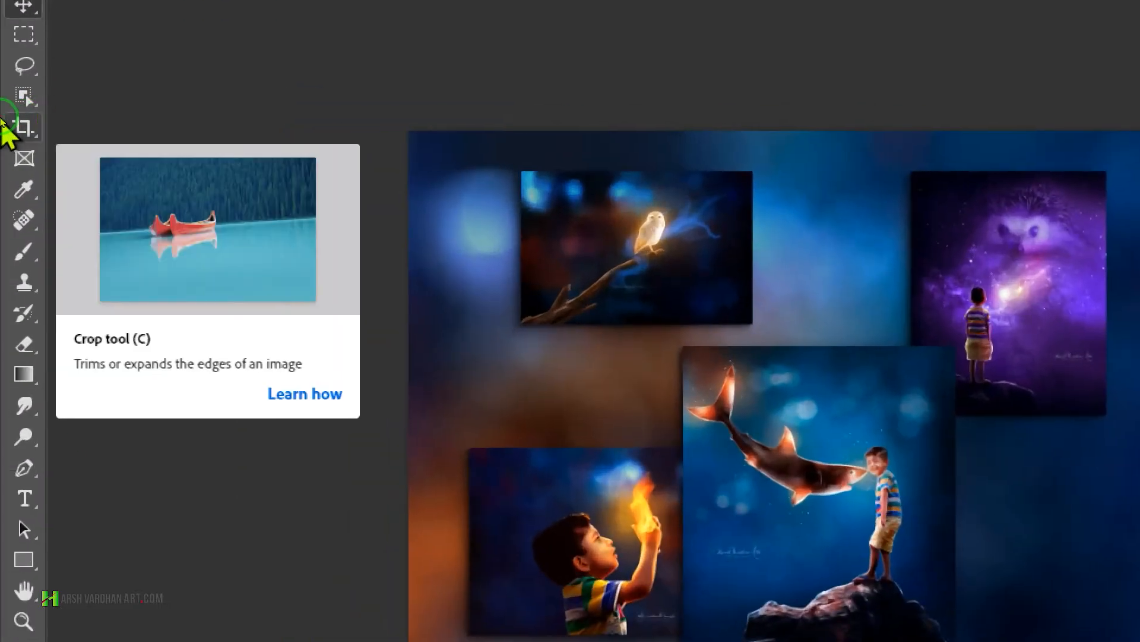
Step: Delete the existing slices from the canvas with the Slice tool
{"action": "left_click", "coordinate": [20, 126]}
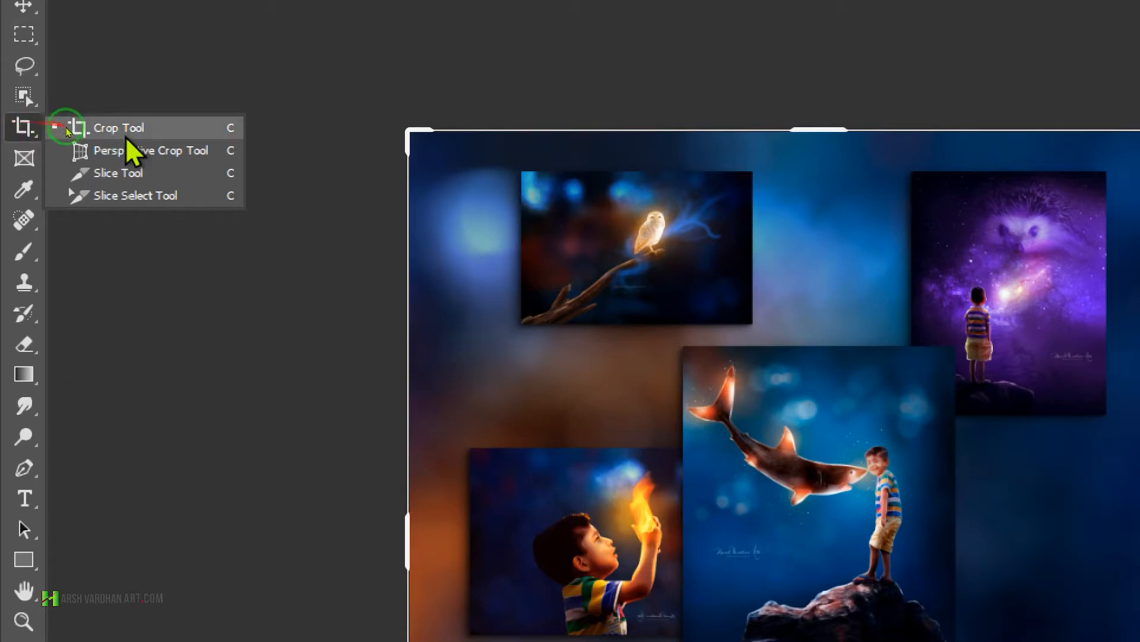
{"action": "left_click", "coordinate": [109, 172]}
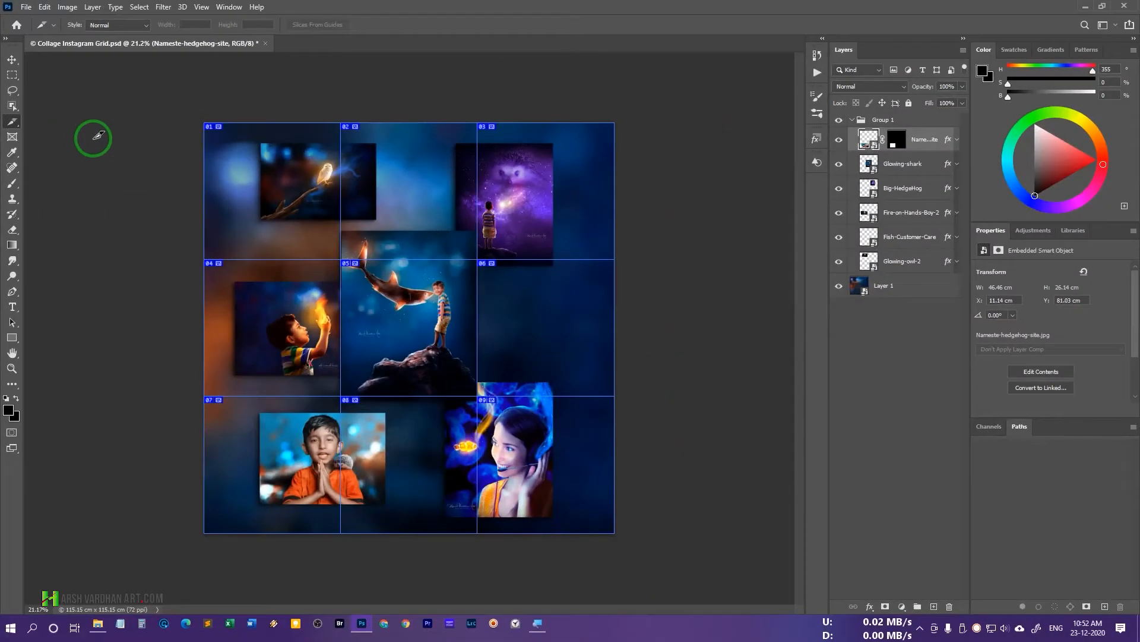
{"action": "left_click_drag", "start_coordinate": [213, 140], "coordinate": [367, 162]}
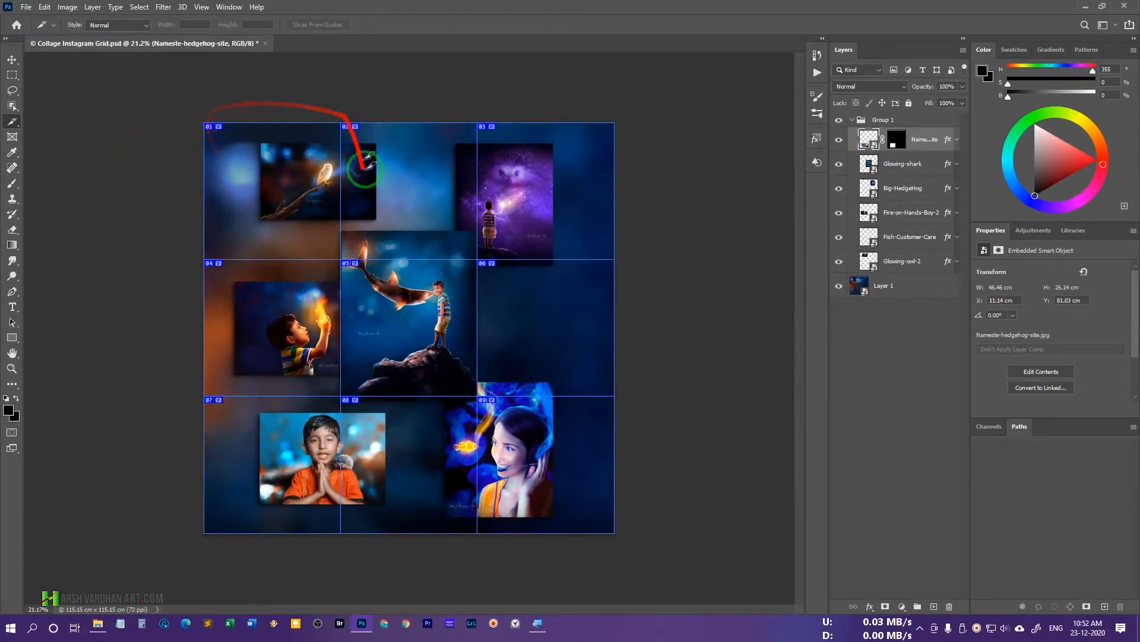
{"action": "right_click", "coordinate": [225, 126]}
{"action": "left_click", "coordinate": [246, 132]}
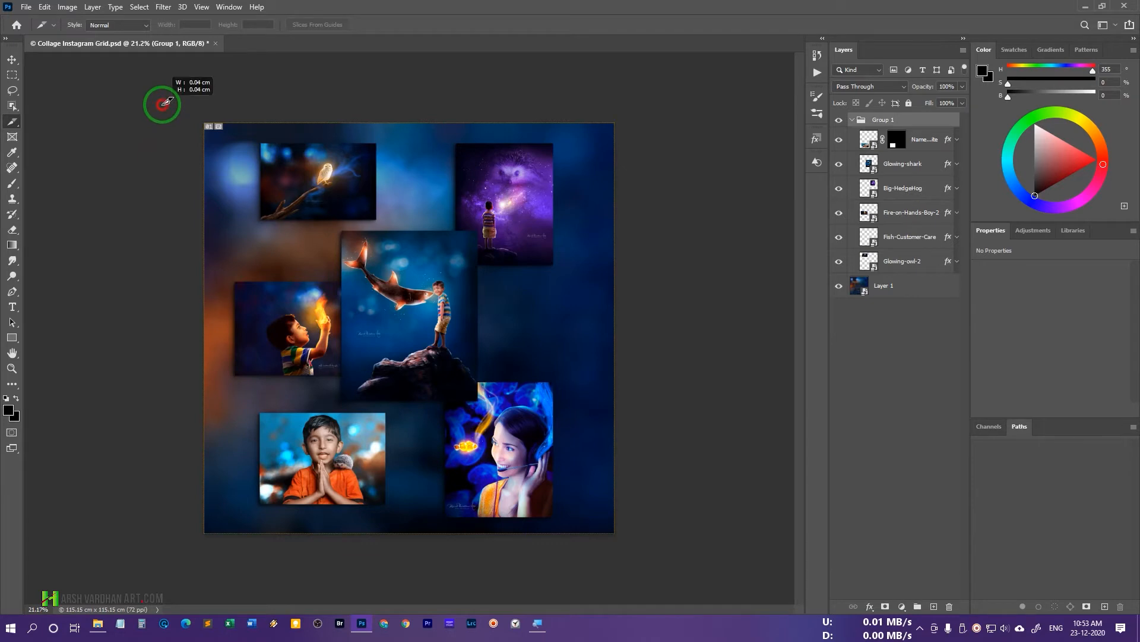
Step: Draw one slice covering the whole canvas and divide it evenly into 3 slices down and 3 slices across
{"action": "left_click_drag", "start_coordinate": [166, 102], "coordinate": [639, 555]}
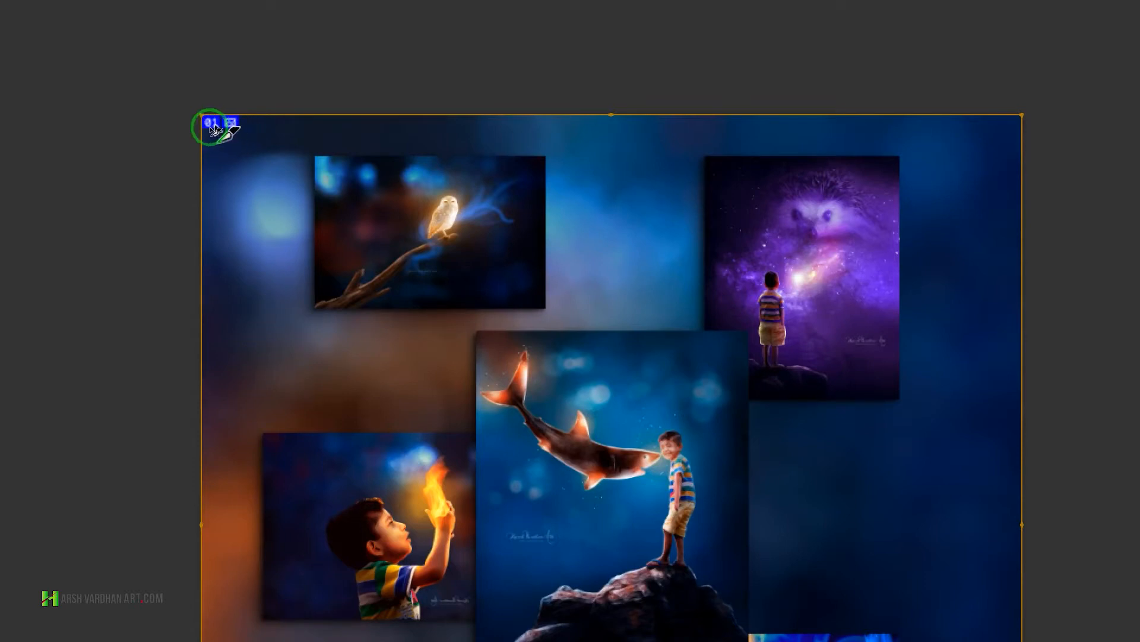
{"action": "right_click", "coordinate": [212, 124]}
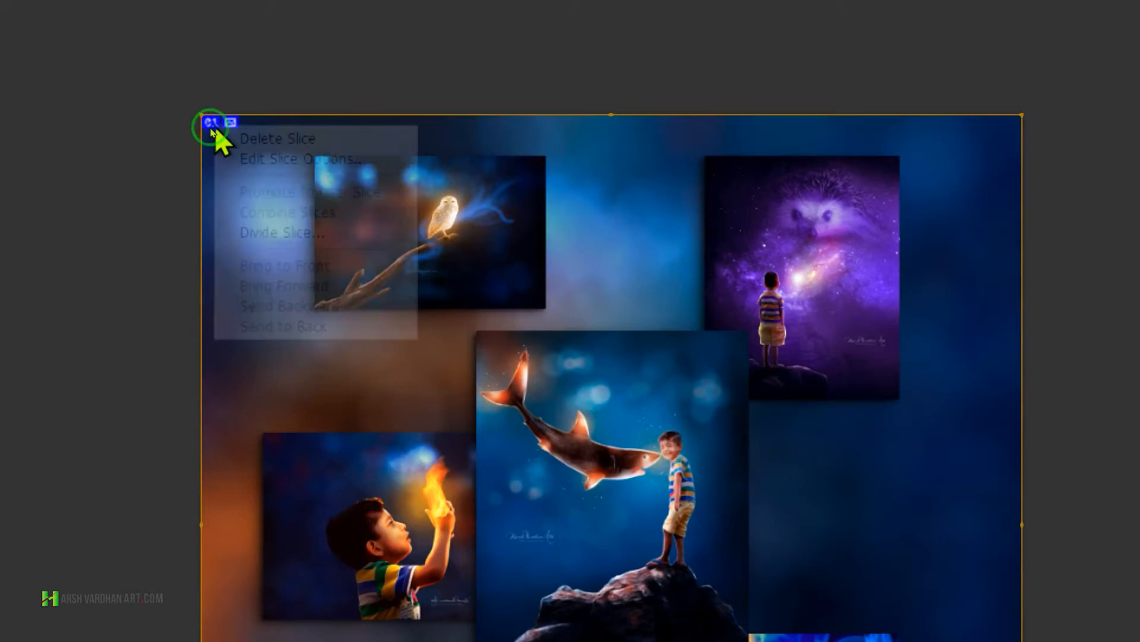
{"action": "left_click", "coordinate": [276, 231]}
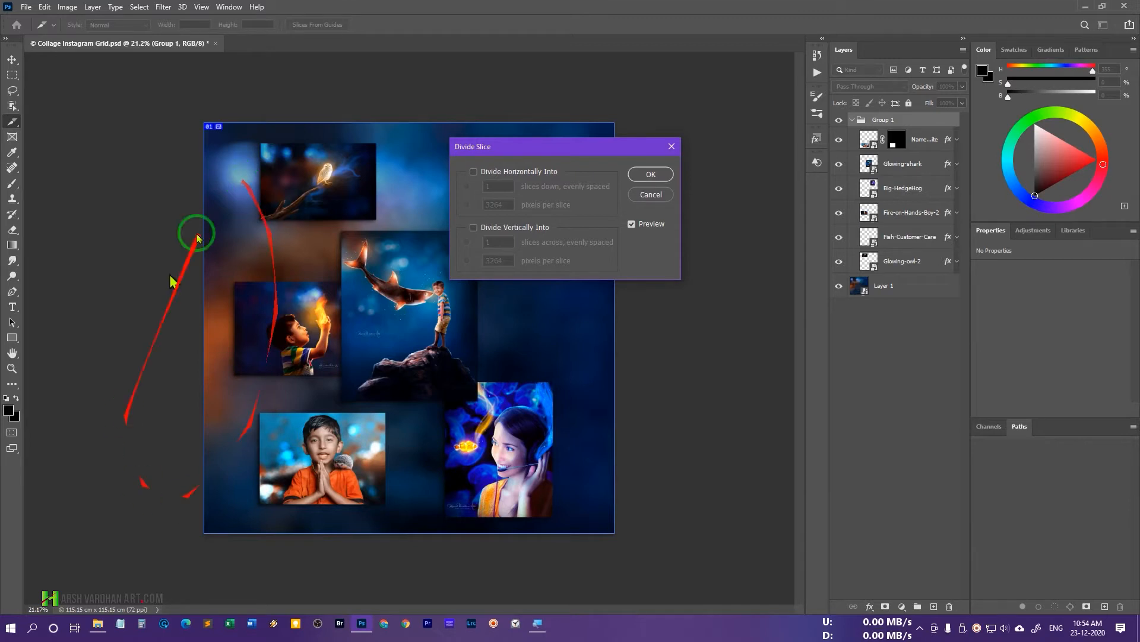
{"action": "left_click_drag", "start_coordinate": [535, 147], "coordinate": [640, 228]}
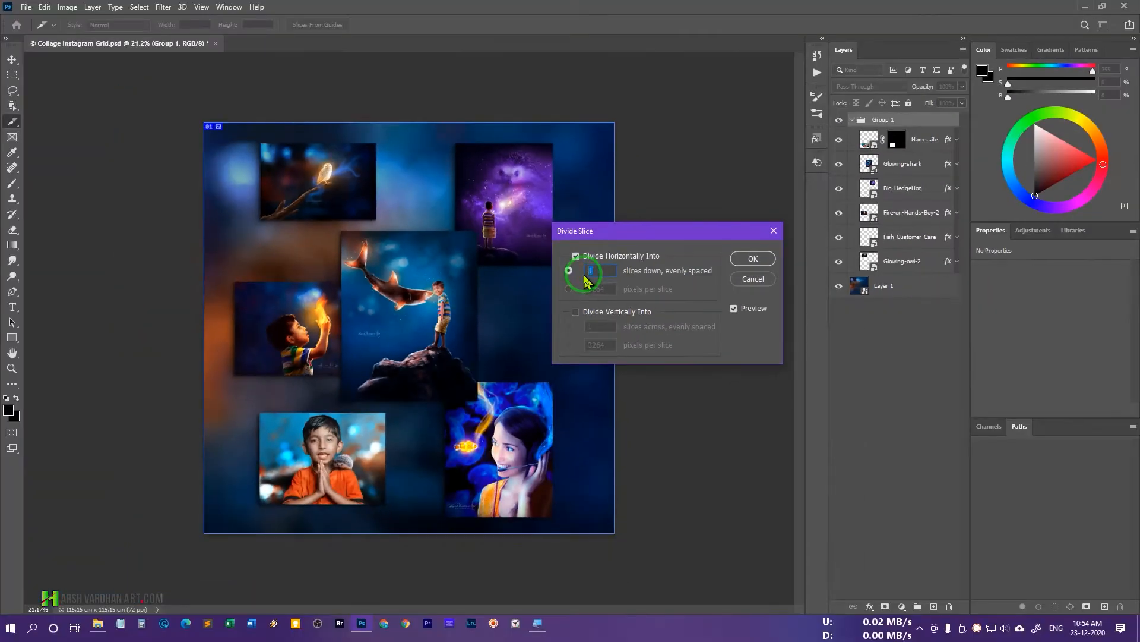
{"action": "type", "text": "3"}
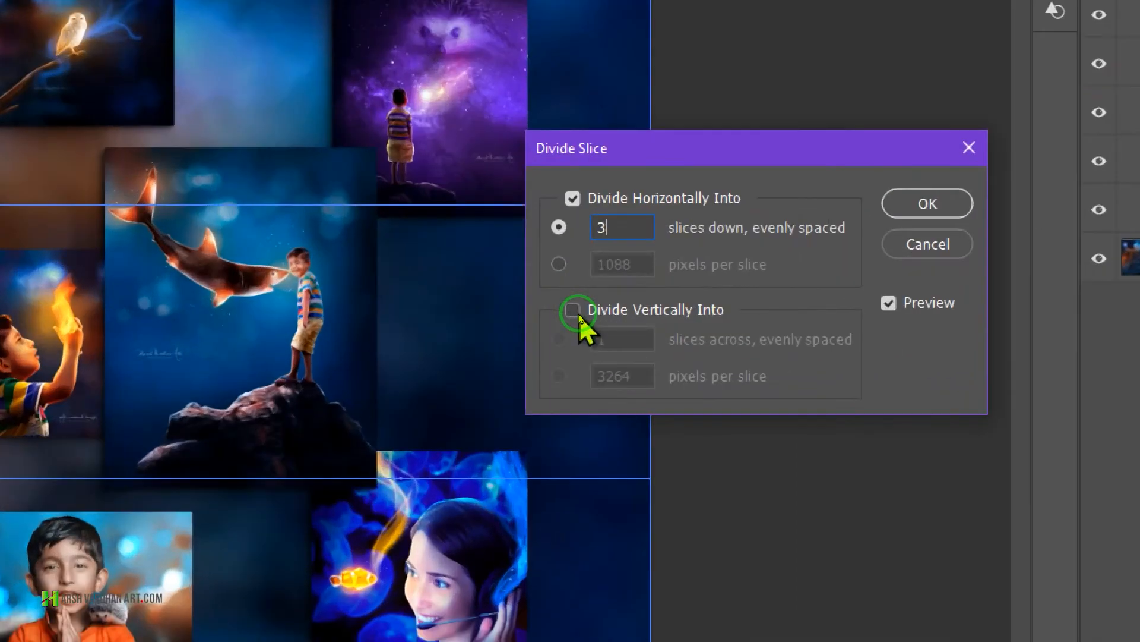
{"action": "left_click", "coordinate": [578, 315]}
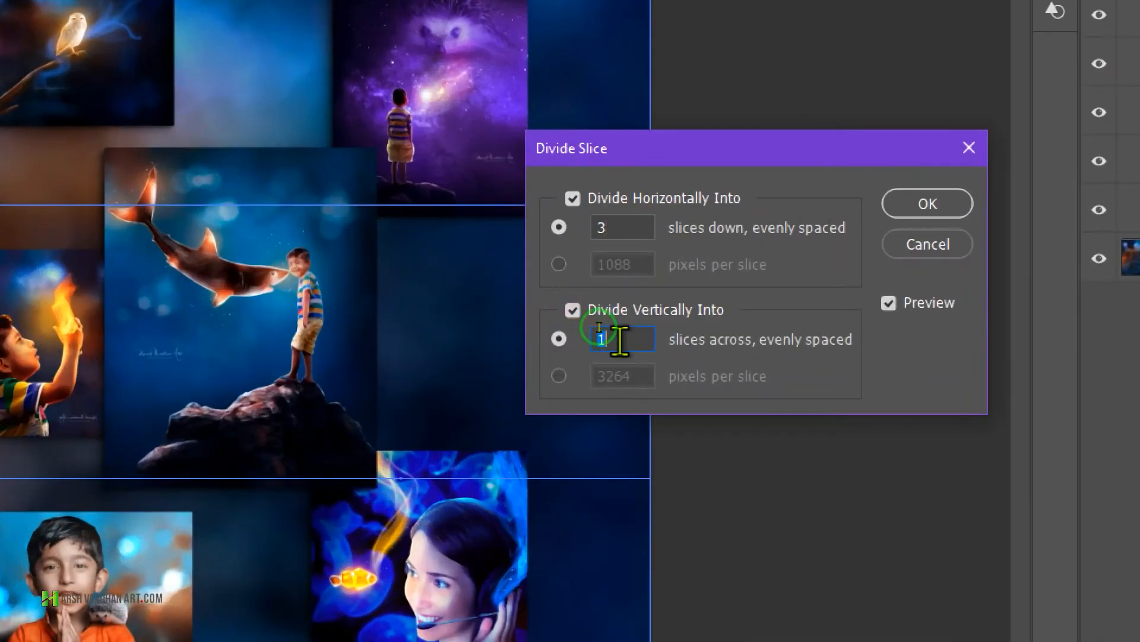
{"action": "type", "text": "3"}
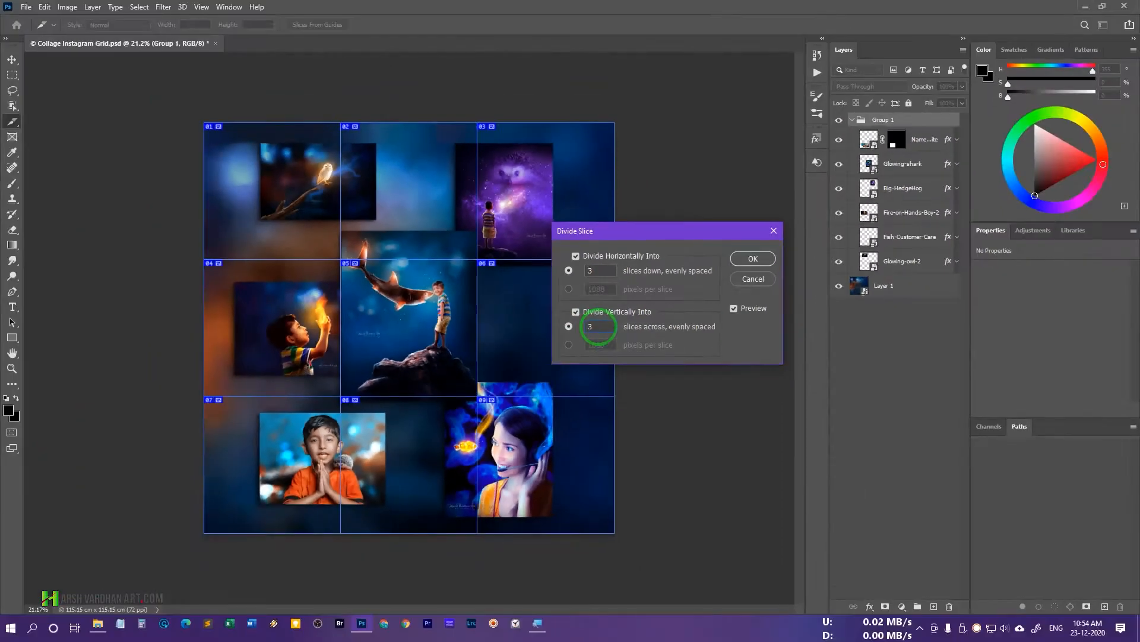
{"action": "left_click", "coordinate": [752, 260]}
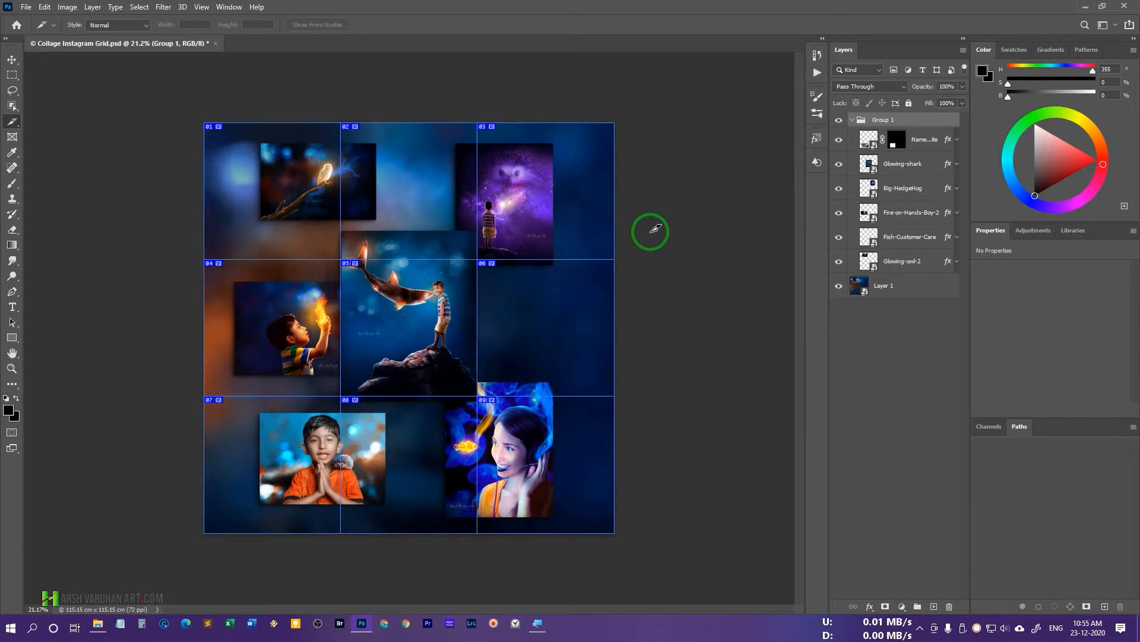
Step: Start a Save for Web (Legacy) export of the slices as JPEG with Maximum quality and check the image size
{"action": "left_click", "coordinate": [26, 8]}
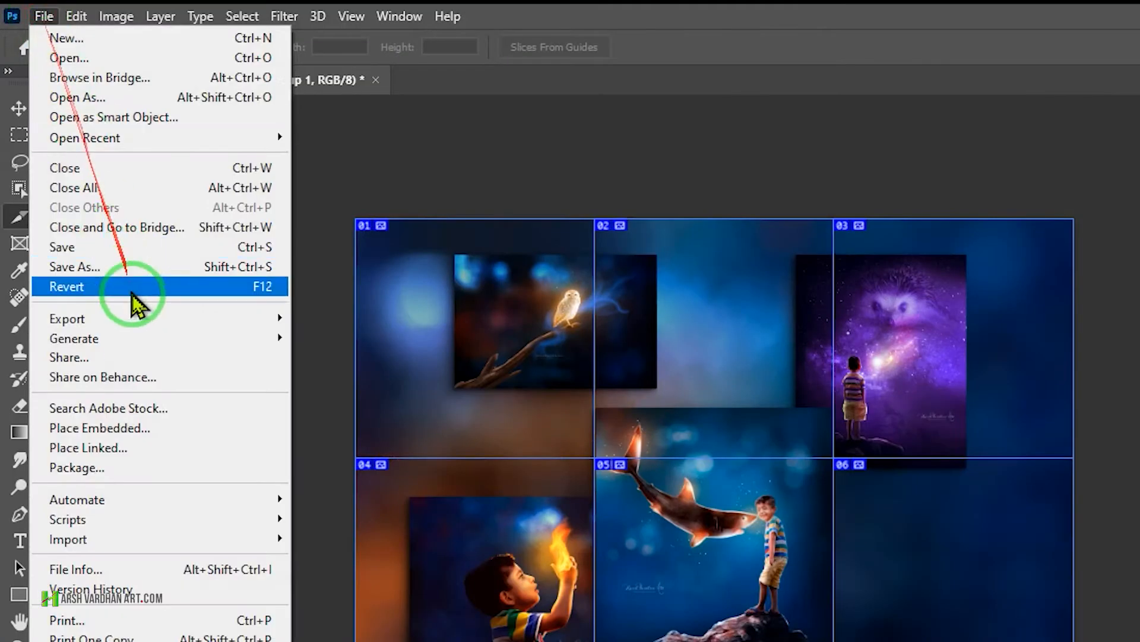
{"action": "mouse_move", "coordinate": [91, 181]}
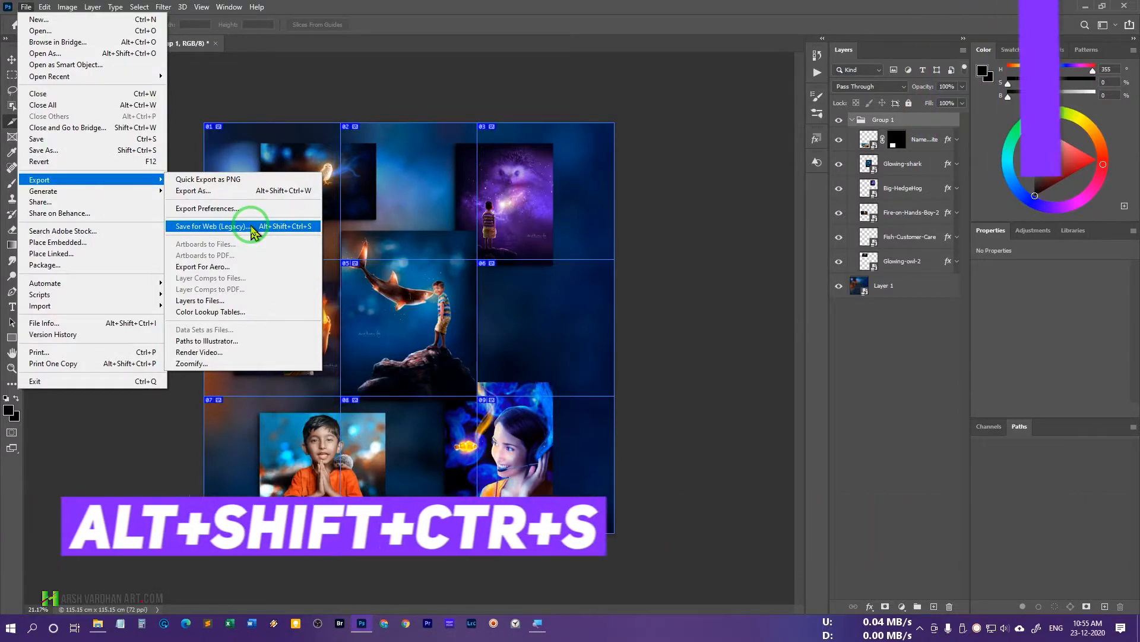
{"action": "left_click", "coordinate": [251, 227]}
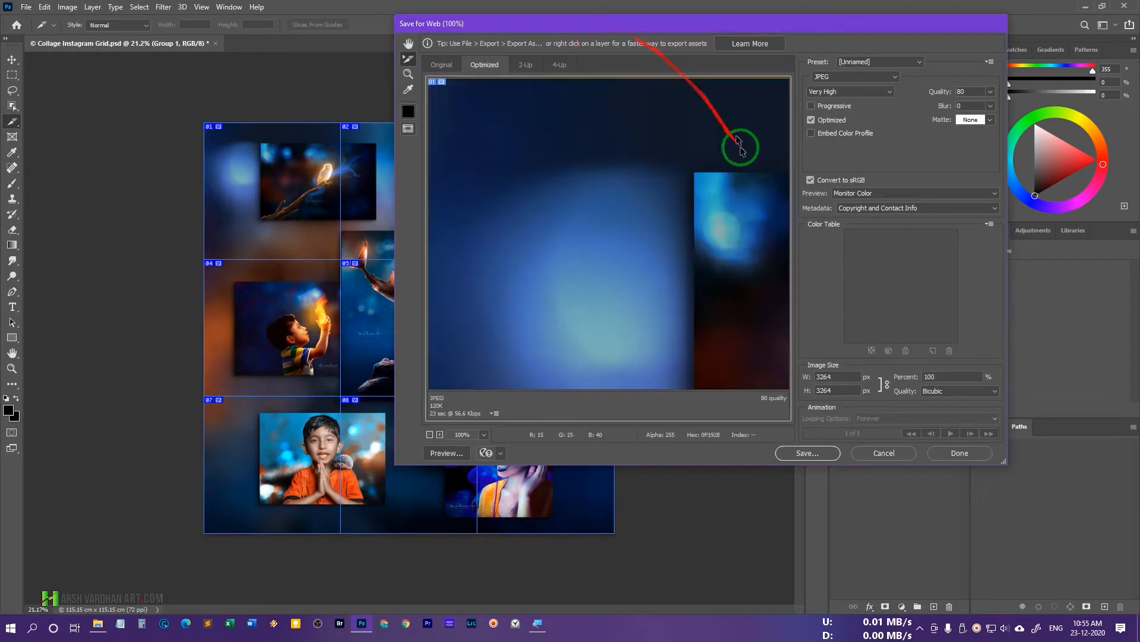
{"action": "left_click_drag", "start_coordinate": [684, 25], "coordinate": [518, 15]}
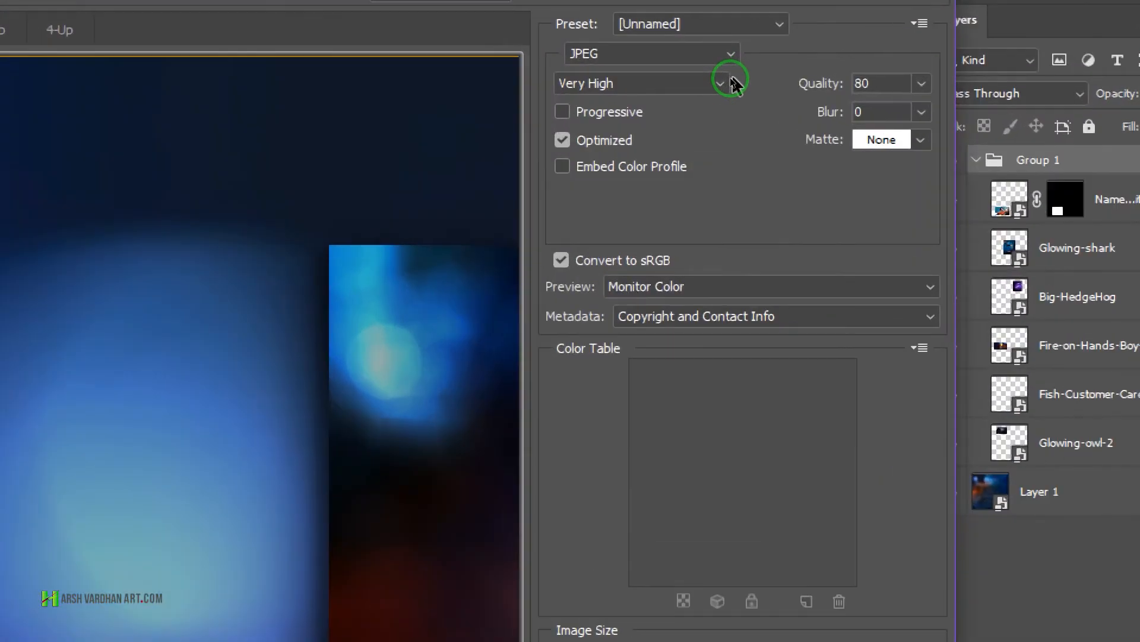
{"action": "left_click", "coordinate": [721, 83]}
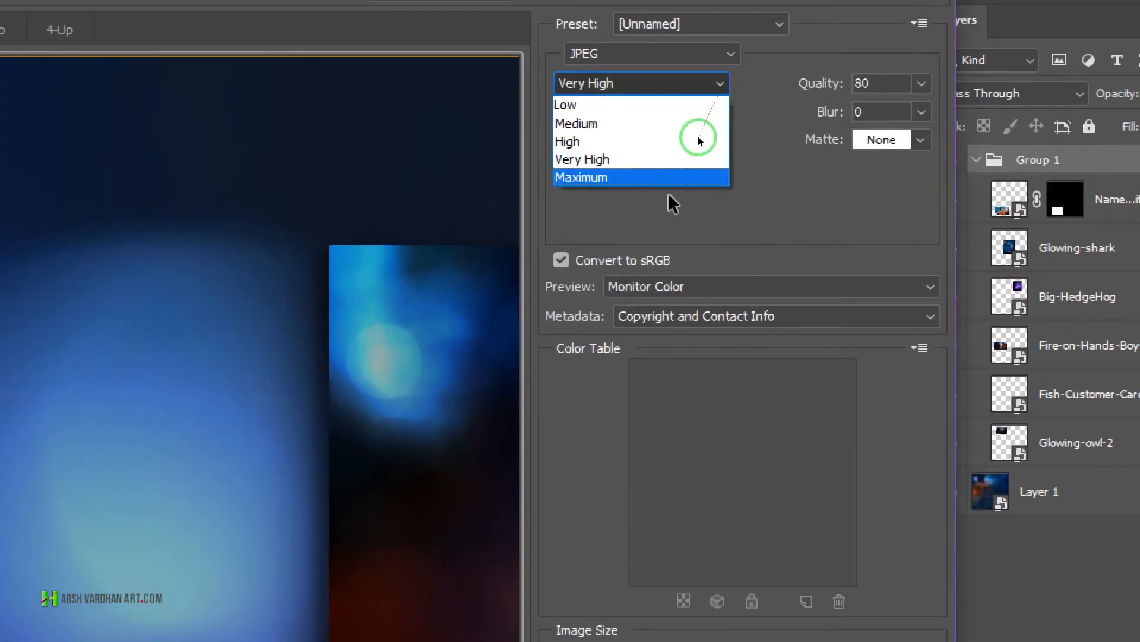
{"action": "left_click", "coordinate": [678, 174]}
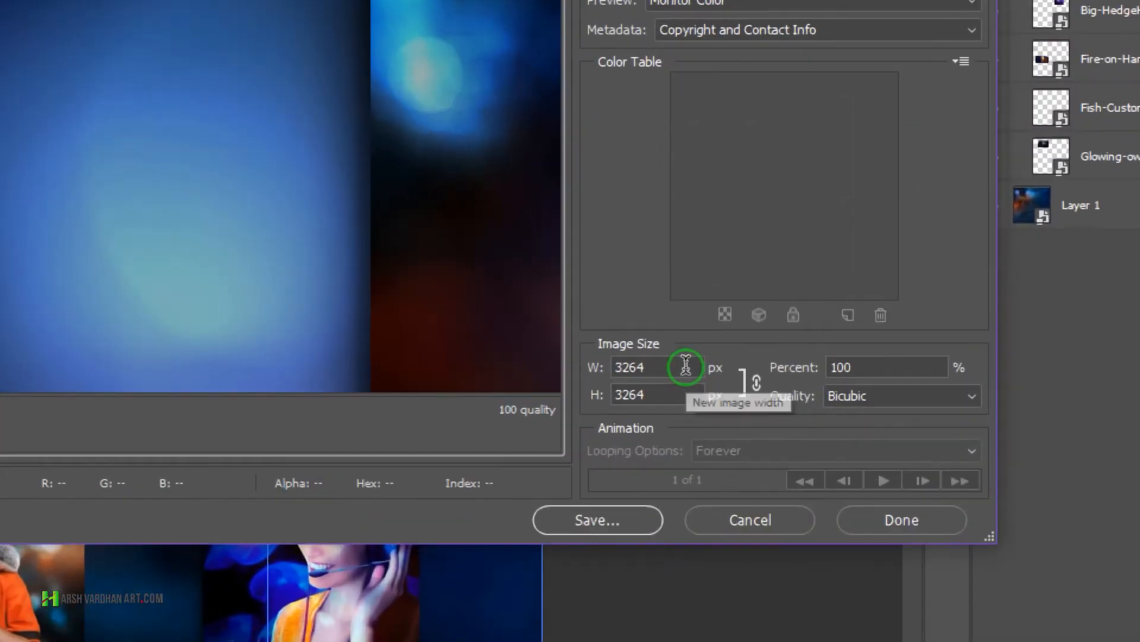
{"action": "left_click", "coordinate": [670, 373]}
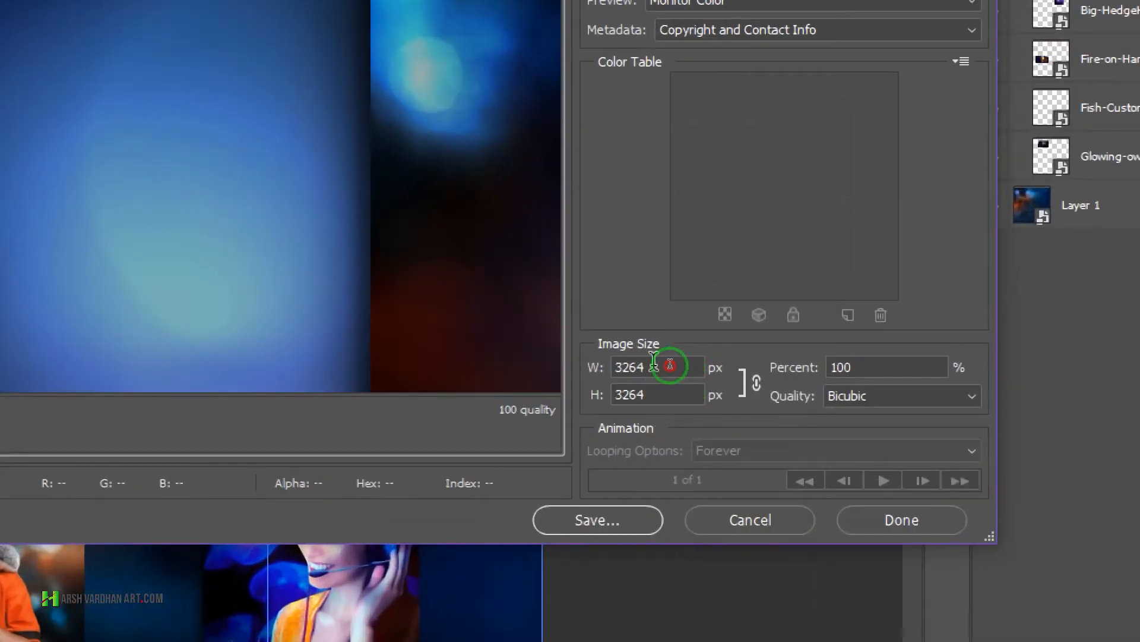
{"action": "left_click", "coordinate": [625, 387]}
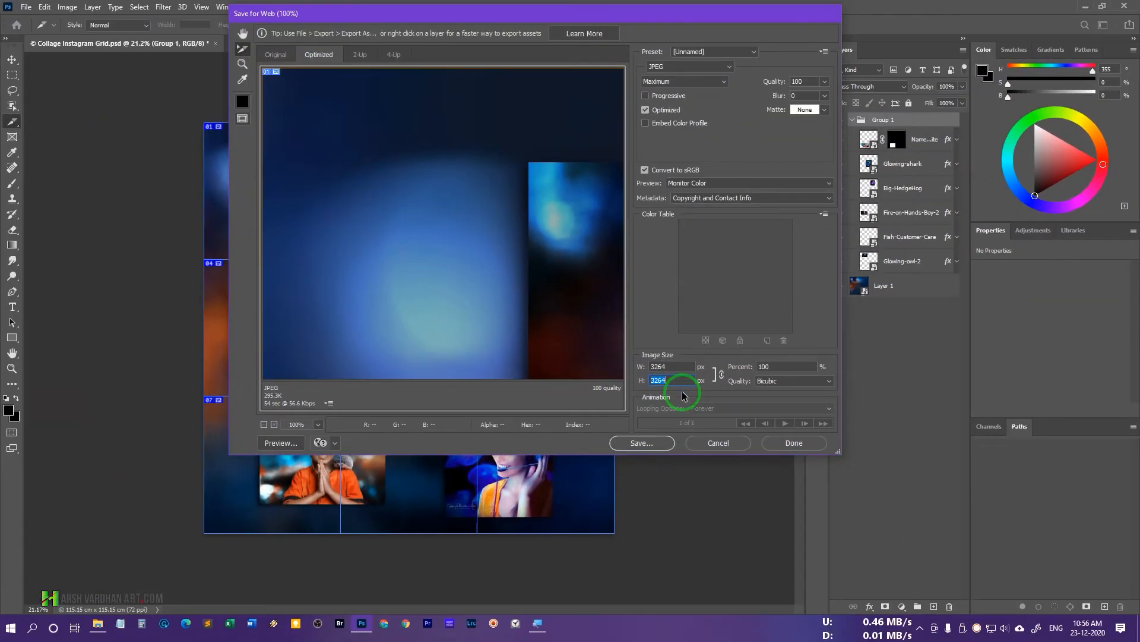
Step: Save all slices as Collage-Instagram-Grid.jpg in the Blog new folder, using the Images Only format and default settings
{"action": "left_click", "coordinate": [647, 446]}
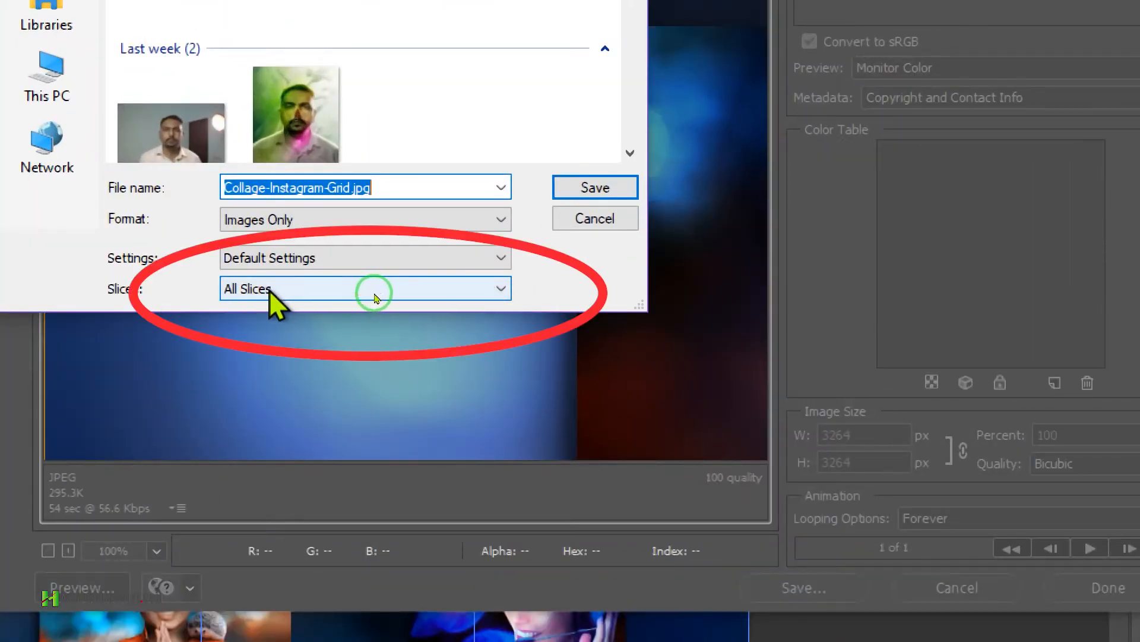
{"action": "left_click", "coordinate": [391, 297]}
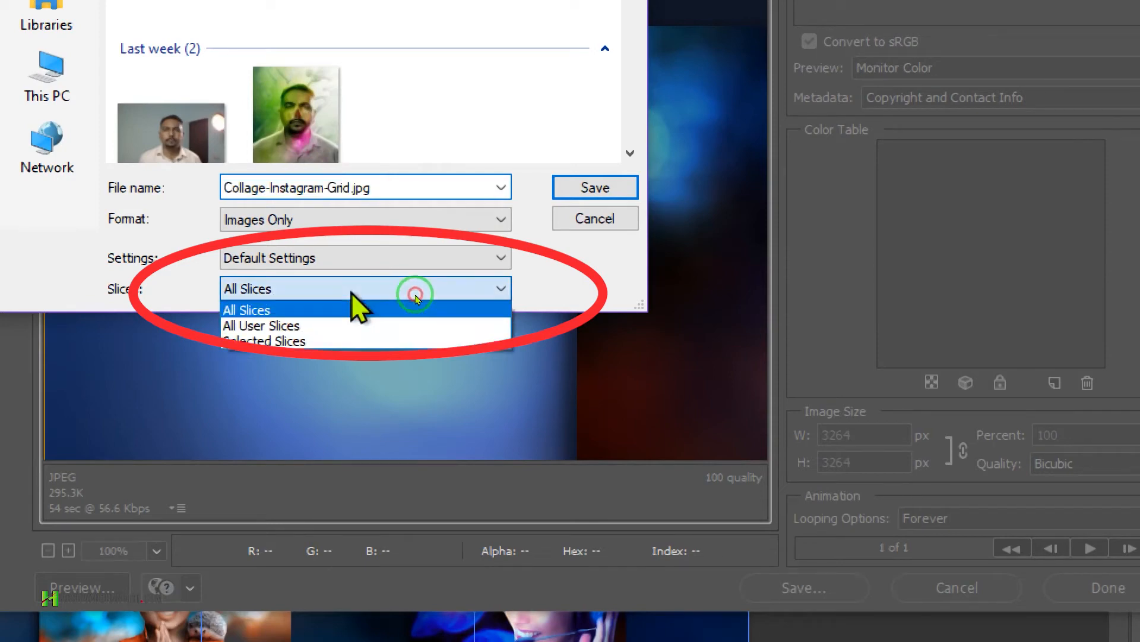
{"action": "left_click", "coordinate": [415, 294]}
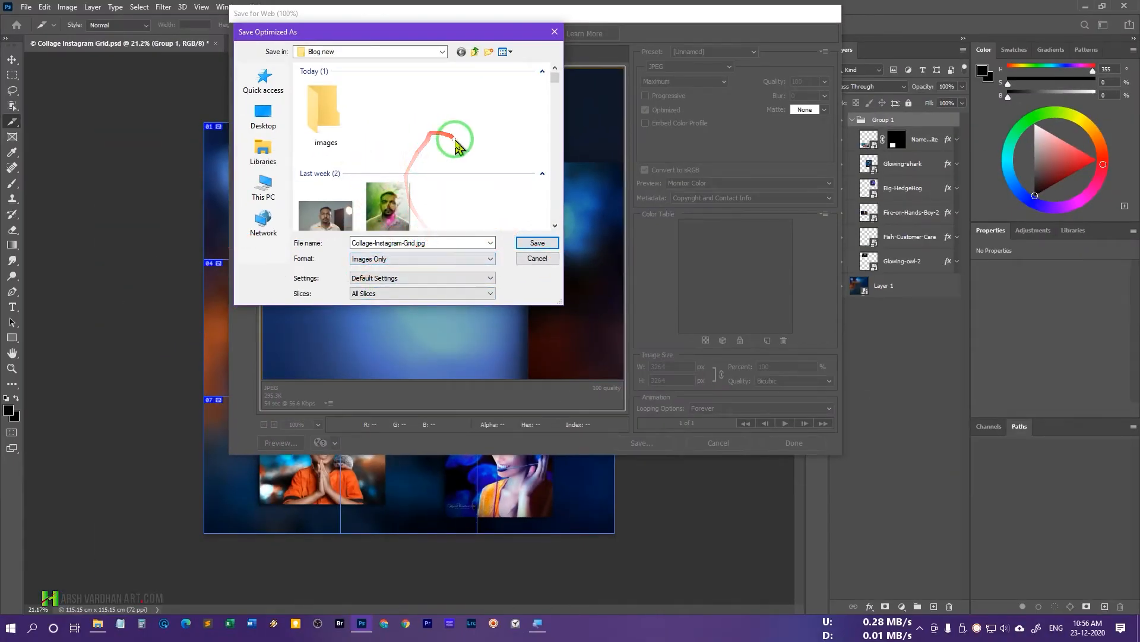
{"action": "left_click", "coordinate": [536, 243]}
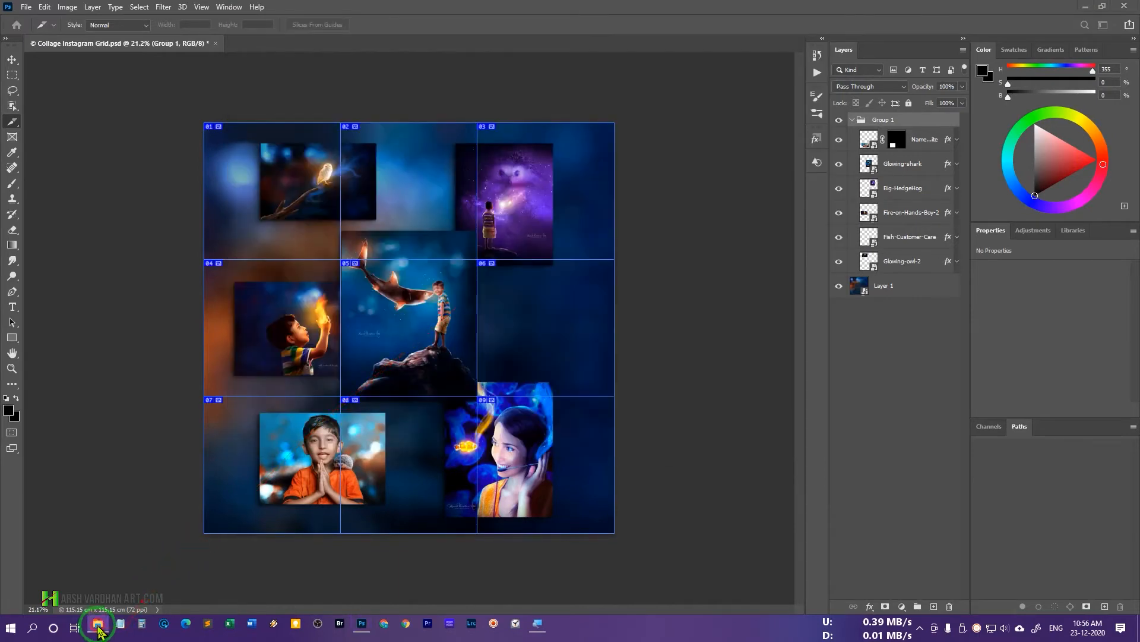
Step: Switch to File Explorer and open the exported images folder inside Blog new
{"action": "left_click", "coordinate": [98, 624]}
{"action": "key", "text": "alt+Up"}
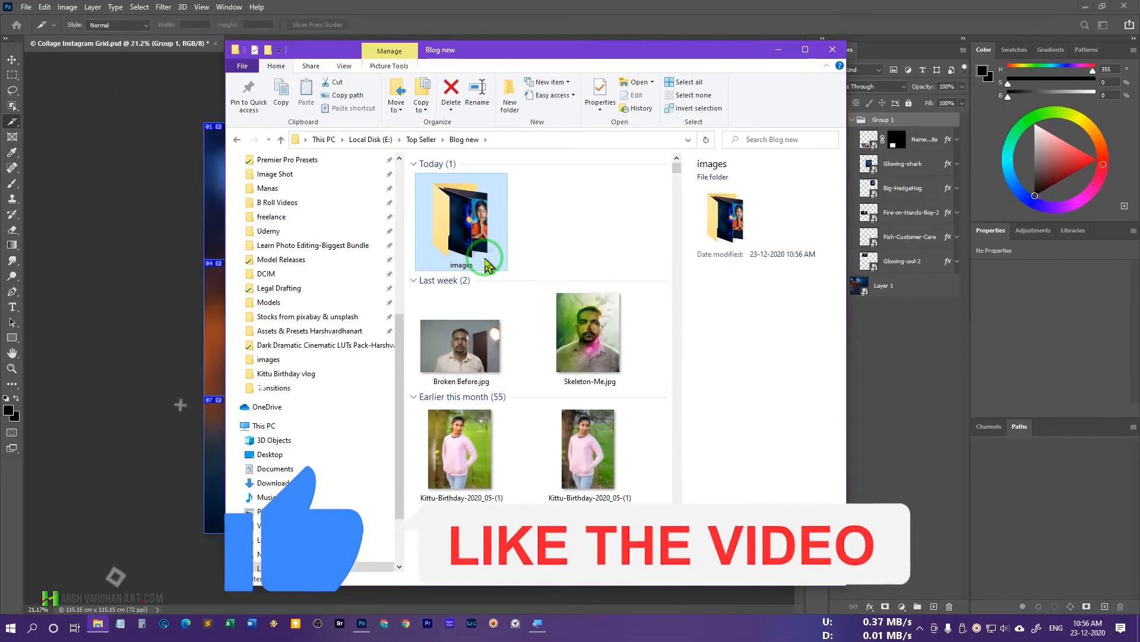
{"action": "left_click", "coordinate": [486, 265]}
{"action": "double_click", "coordinate": [486, 265]}
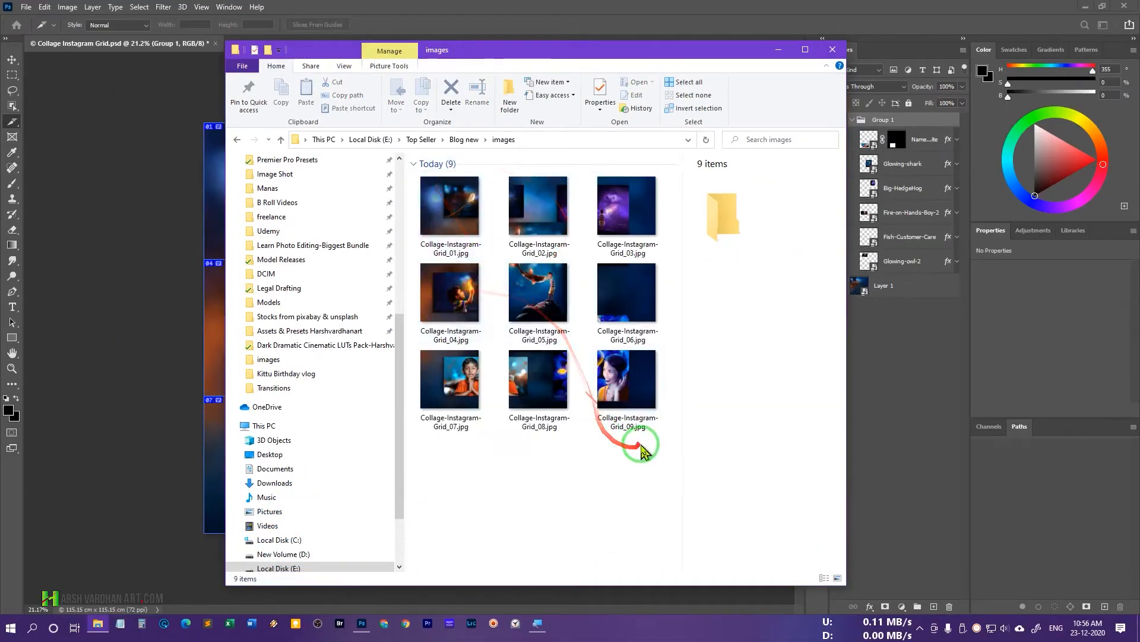
Step: View the exported tiles one after another at full size, from Collage-Instagram-Grid_01.jpg to Collage-Instagram-Grid_09.jpg
{"action": "left_click", "coordinate": [441, 224]}
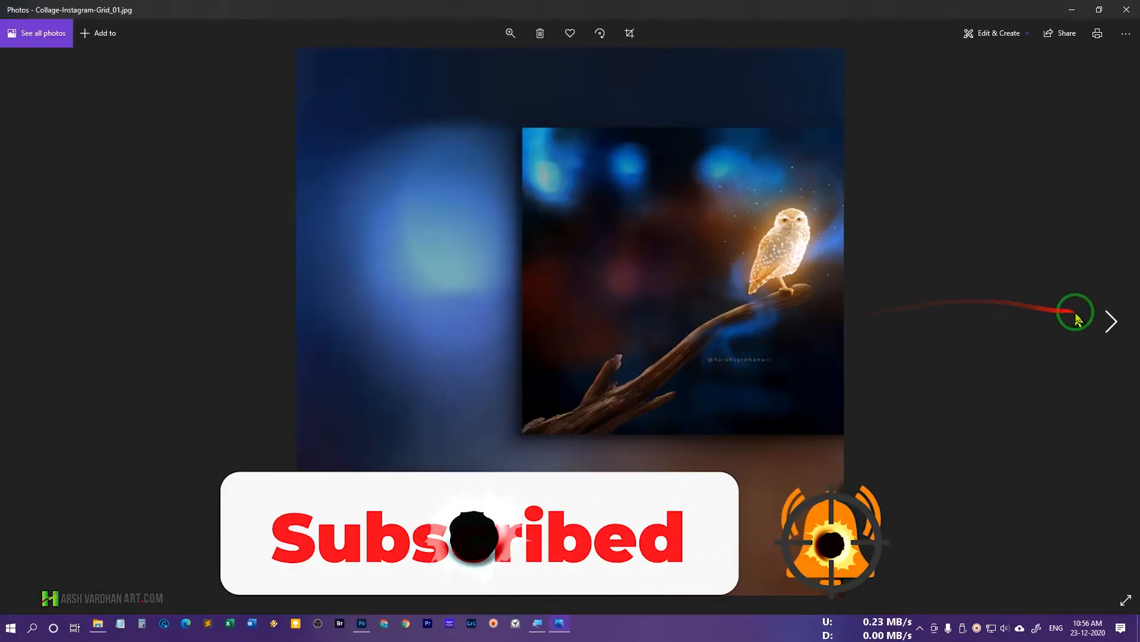
{"action": "left_click", "coordinate": [1123, 325]}
{"action": "left_click", "coordinate": [1116, 326]}
{"action": "left_click", "coordinate": [1116, 327]}
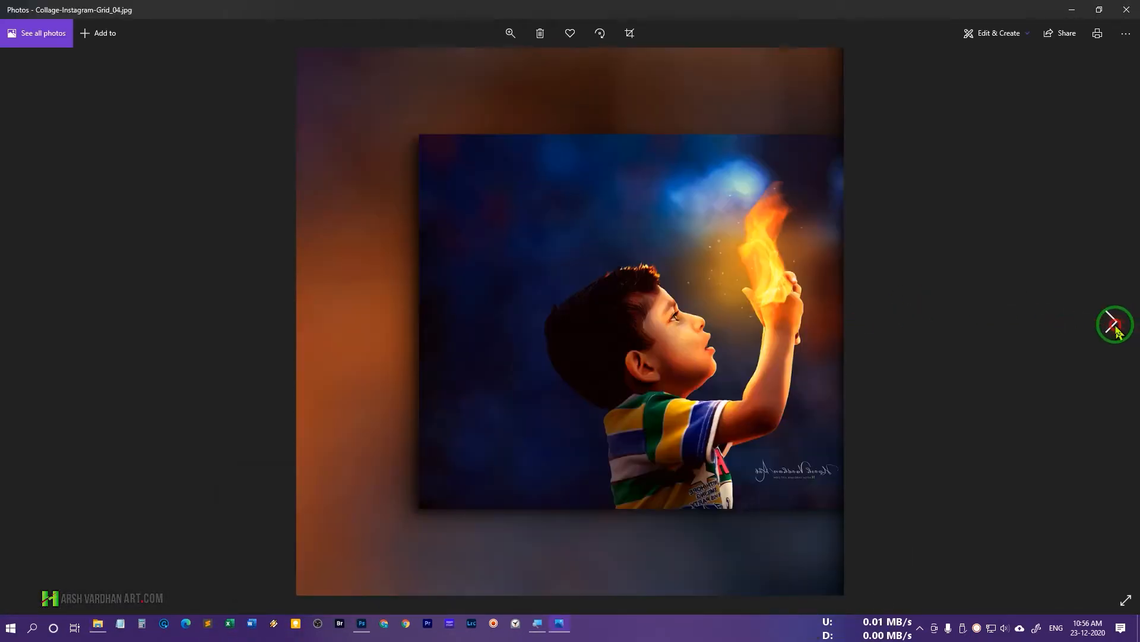
{"action": "left_click", "coordinate": [1116, 327]}
{"action": "left_click", "coordinate": [1117, 326]}
{"action": "left_click", "coordinate": [1117, 326]}
{"action": "left_click", "coordinate": [1117, 326]}
{"action": "left_click", "coordinate": [1117, 326]}
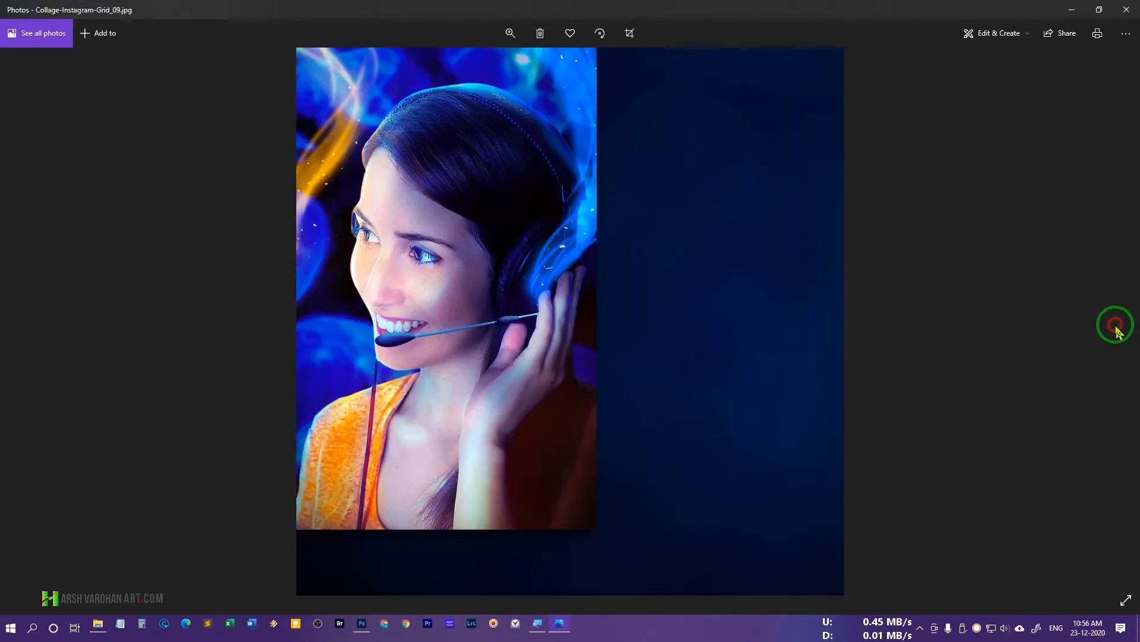
{"action": "left_click_drag", "start_coordinate": [1113, 326], "coordinate": [1031, 280]}
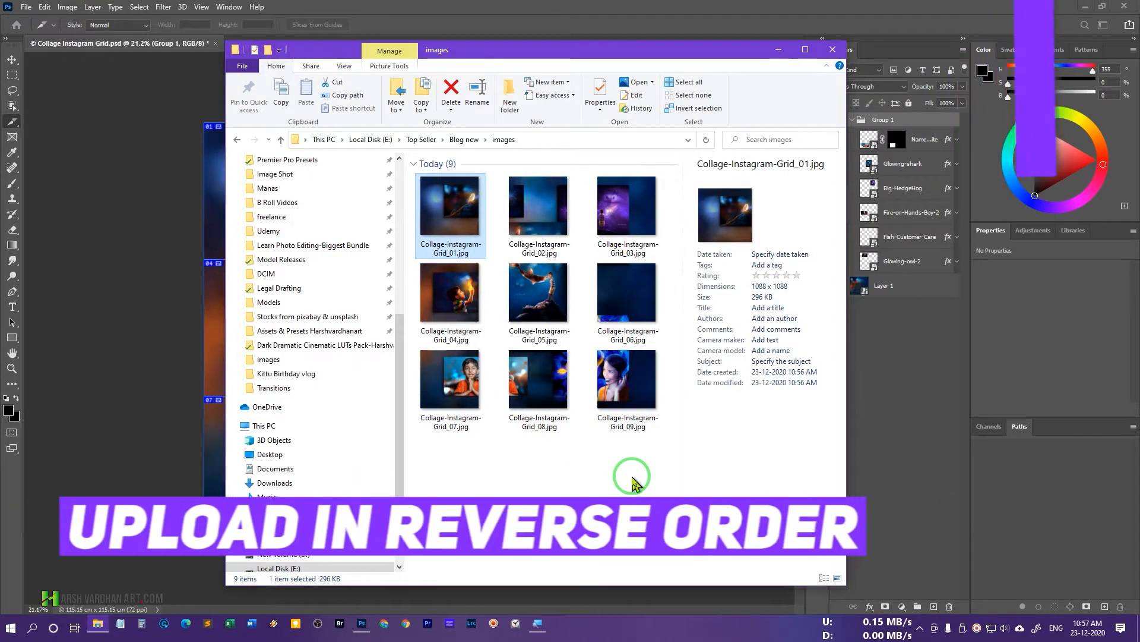
Step: Go through the nine exported tiles in reverse upload order from 09 to 01, and return to the Photoshop document
{"action": "left_click", "coordinate": [628, 415]}
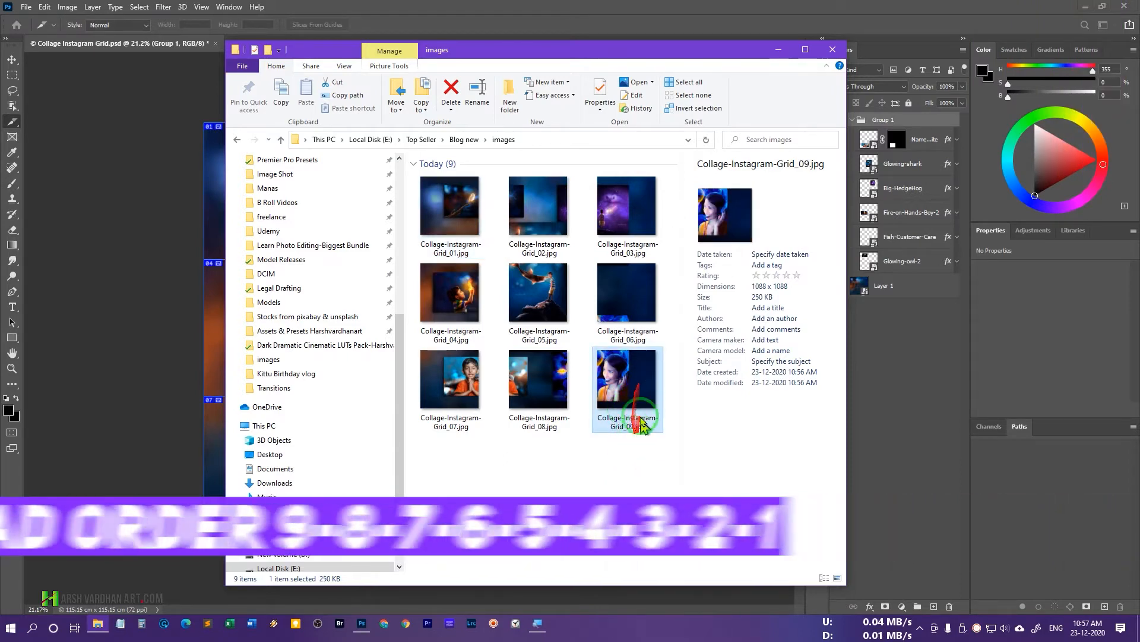
{"action": "left_click", "coordinate": [529, 410]}
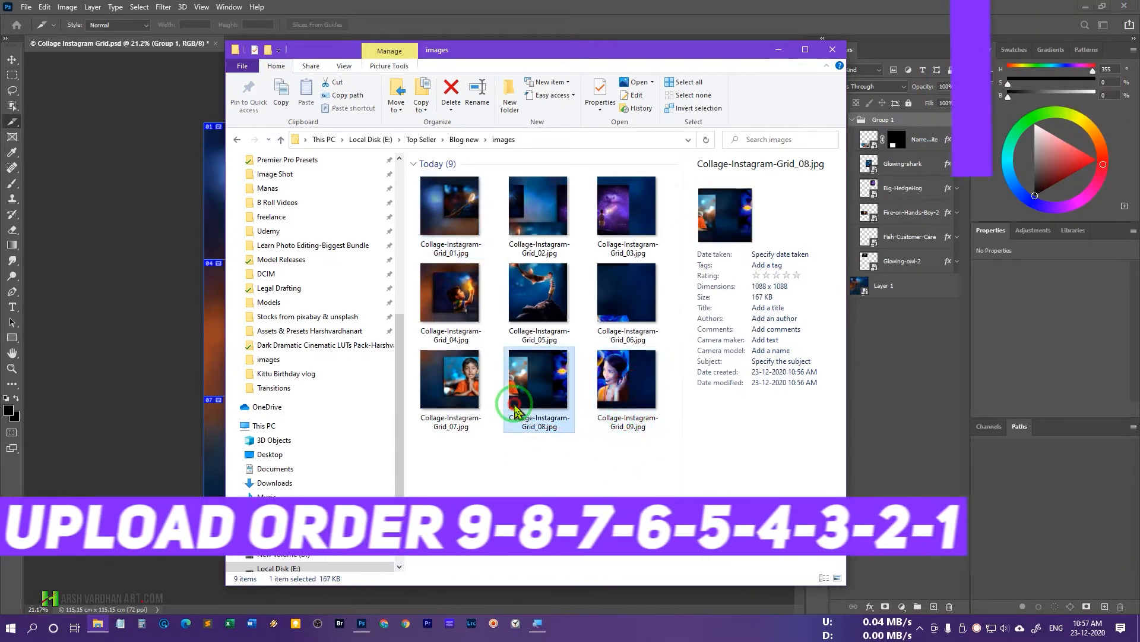
{"action": "left_click", "coordinate": [466, 404]}
{"action": "left_click", "coordinate": [612, 329]}
{"action": "left_click", "coordinate": [538, 297]}
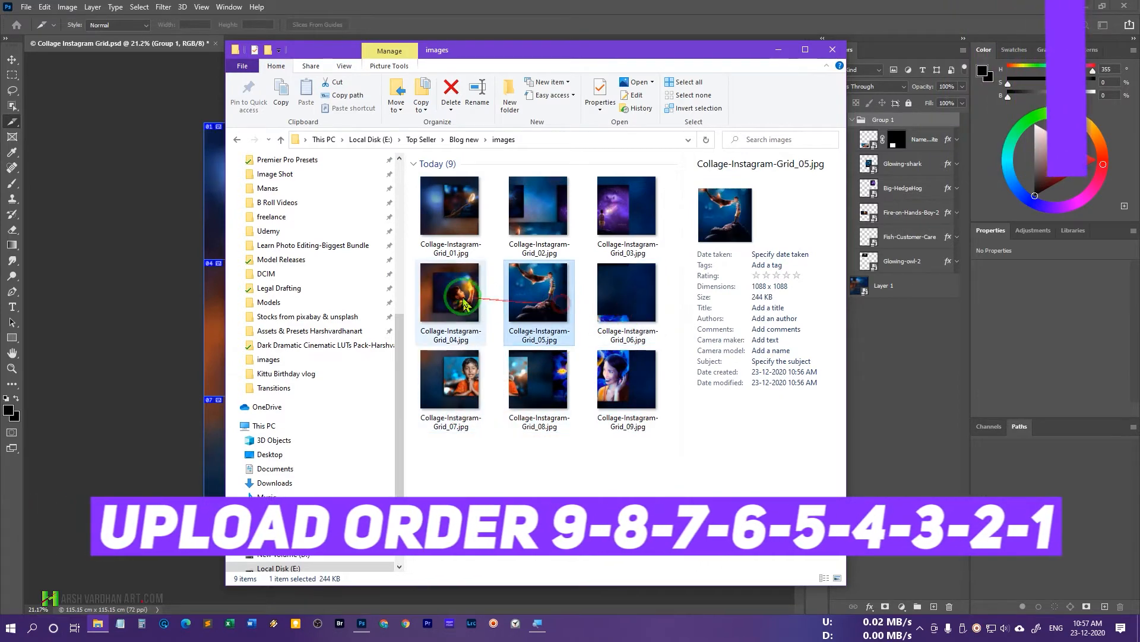
{"action": "left_click", "coordinate": [450, 294]}
{"action": "left_click", "coordinate": [624, 214]}
{"action": "left_click", "coordinate": [549, 214]}
{"action": "left_click", "coordinate": [469, 217]}
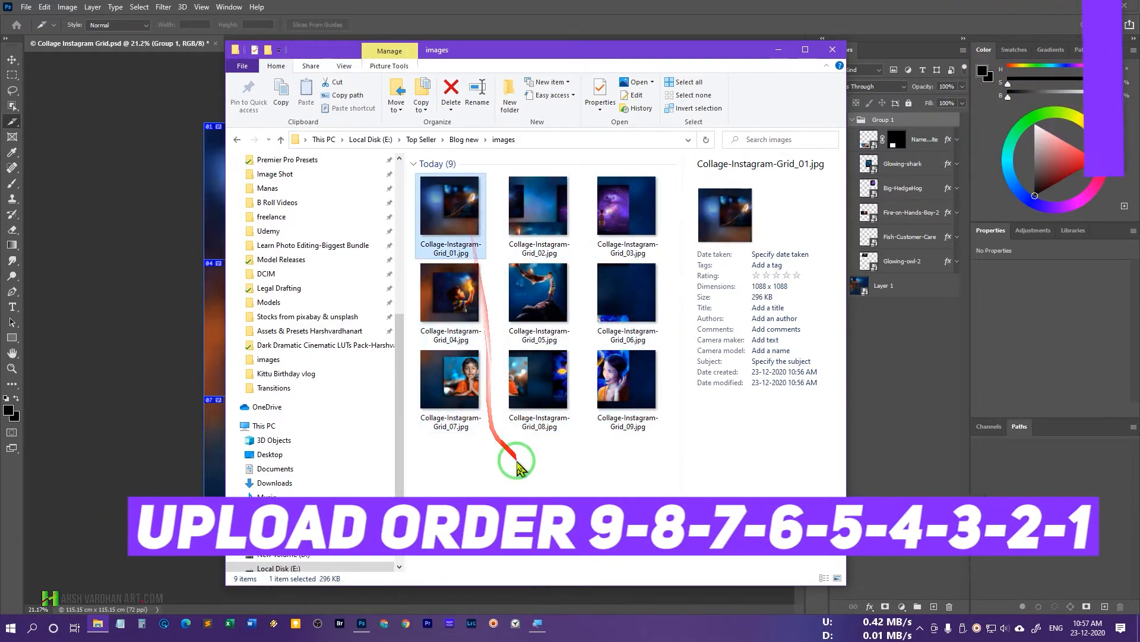
{"action": "left_click", "coordinate": [524, 473]}
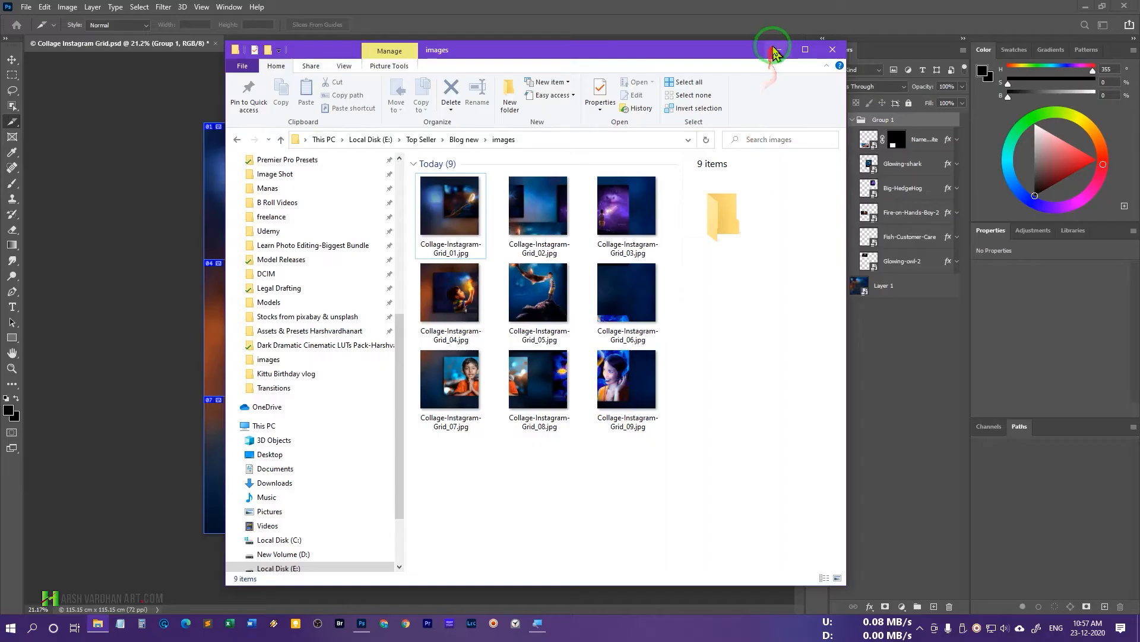
{"action": "left_click", "coordinate": [776, 50]}
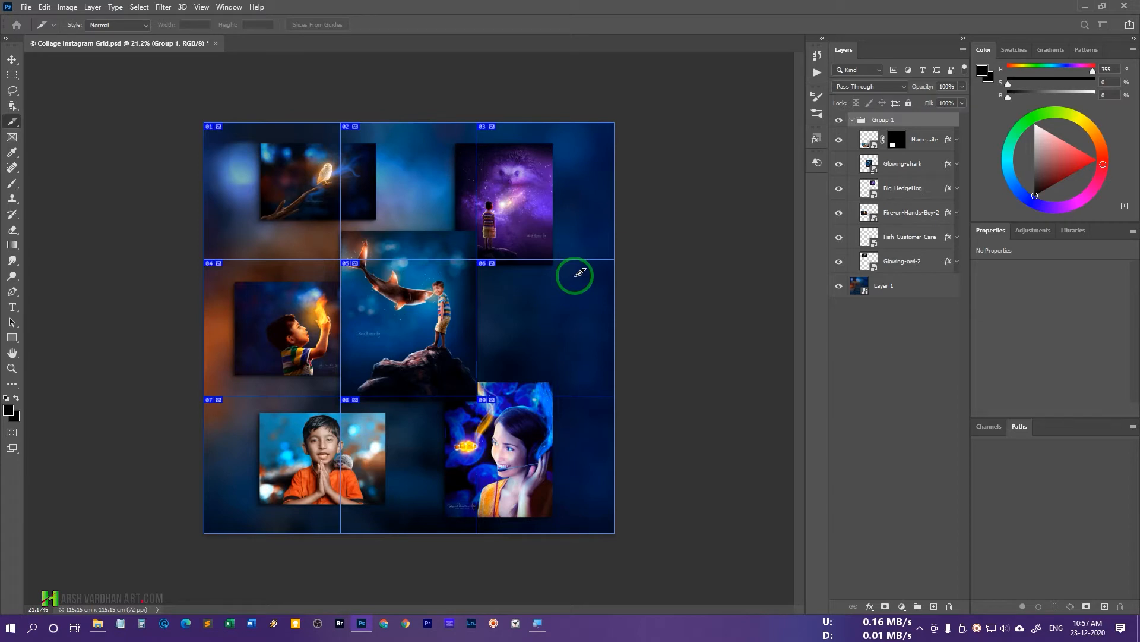
Step: Collapse and hide Group 1, and select the background Layer 1 with the Move tool
{"action": "key", "text": "v"}
{"action": "left_click", "coordinate": [897, 292]}
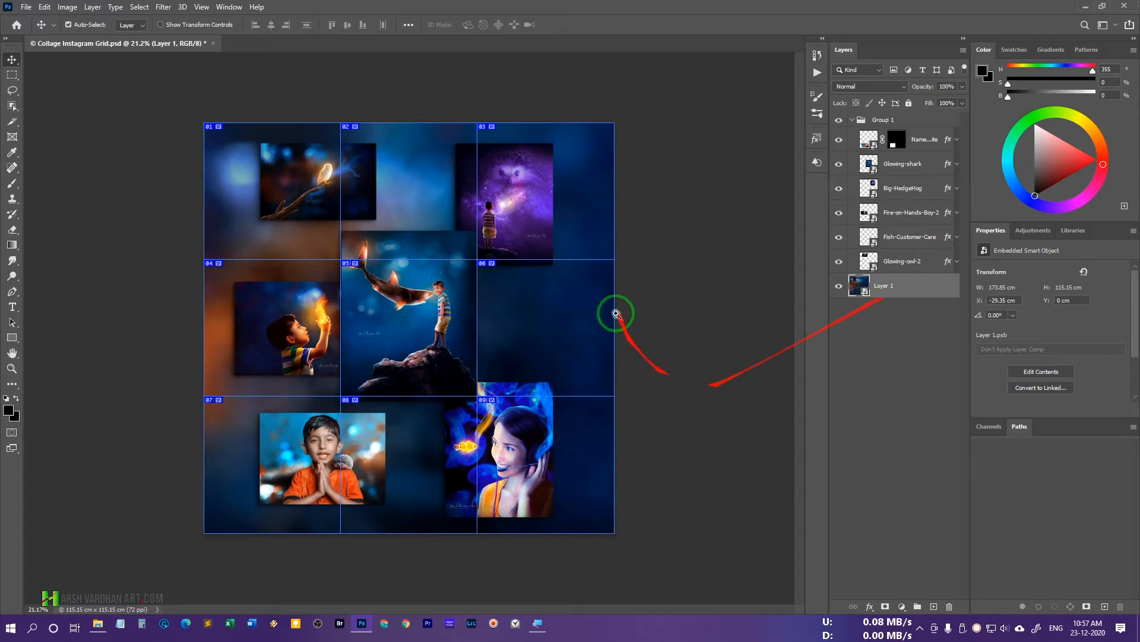
{"action": "left_click_drag", "start_coordinate": [631, 280], "coordinate": [588, 289]}
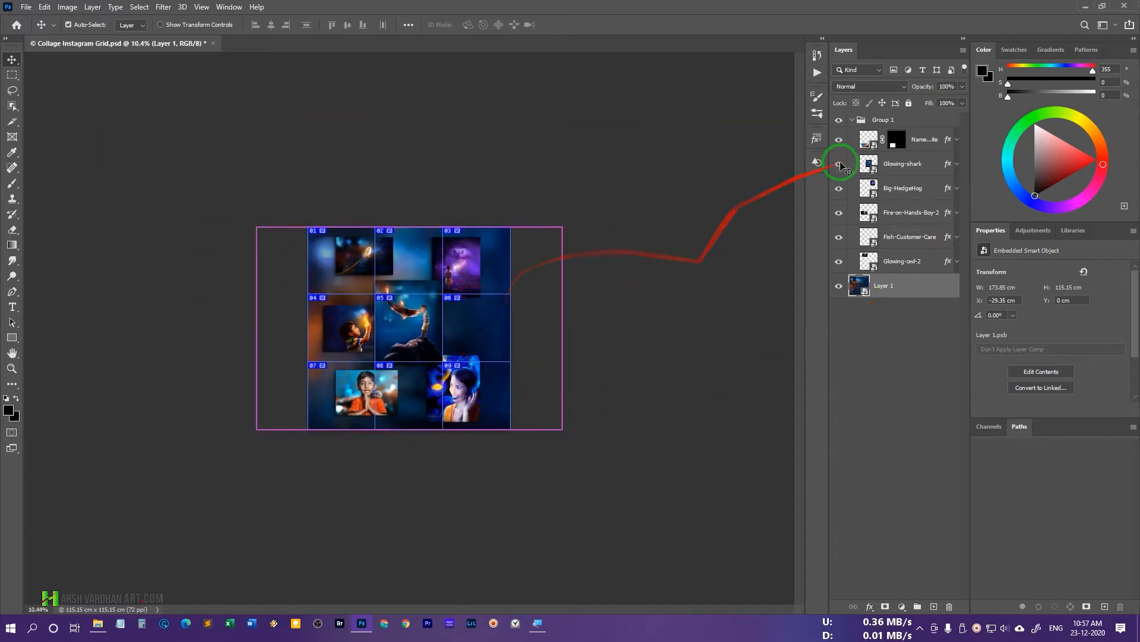
{"action": "left_click", "coordinate": [865, 120]}
{"action": "left_click", "coordinate": [853, 120]}
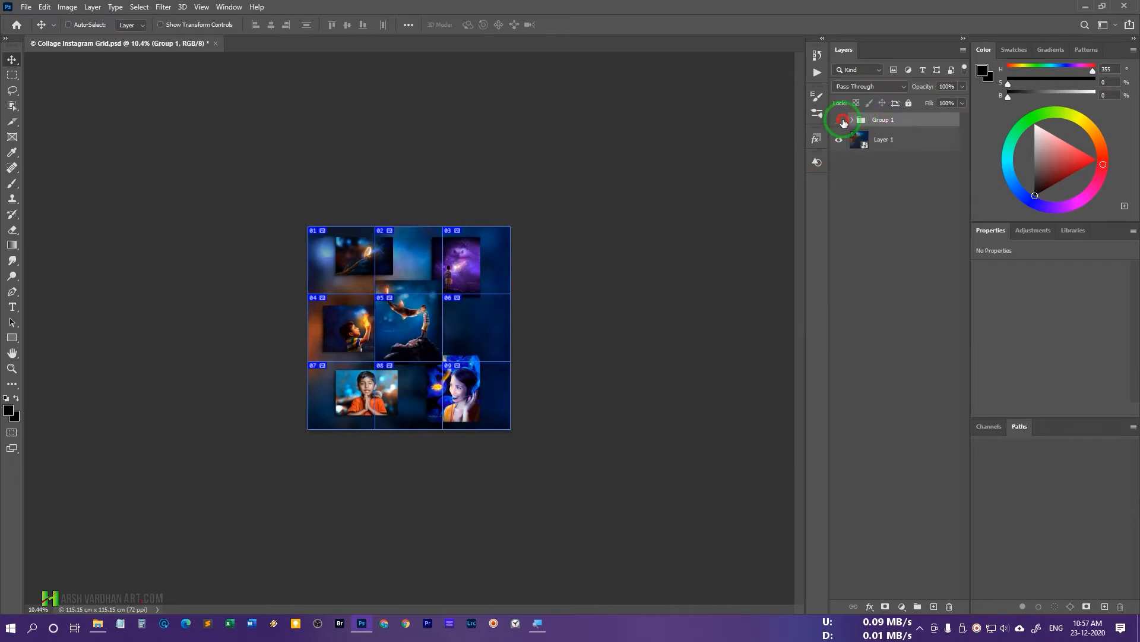
{"action": "left_click", "coordinate": [842, 121]}
{"action": "left_click", "coordinate": [860, 144]}
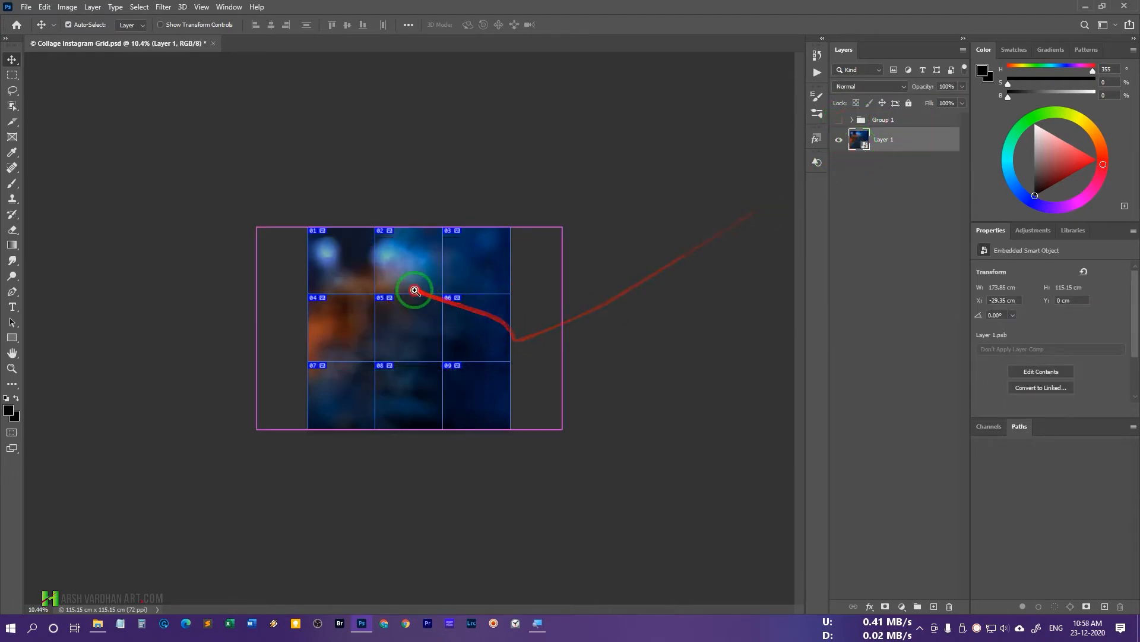
{"action": "left_click_drag", "start_coordinate": [408, 287], "coordinate": [451, 252]}
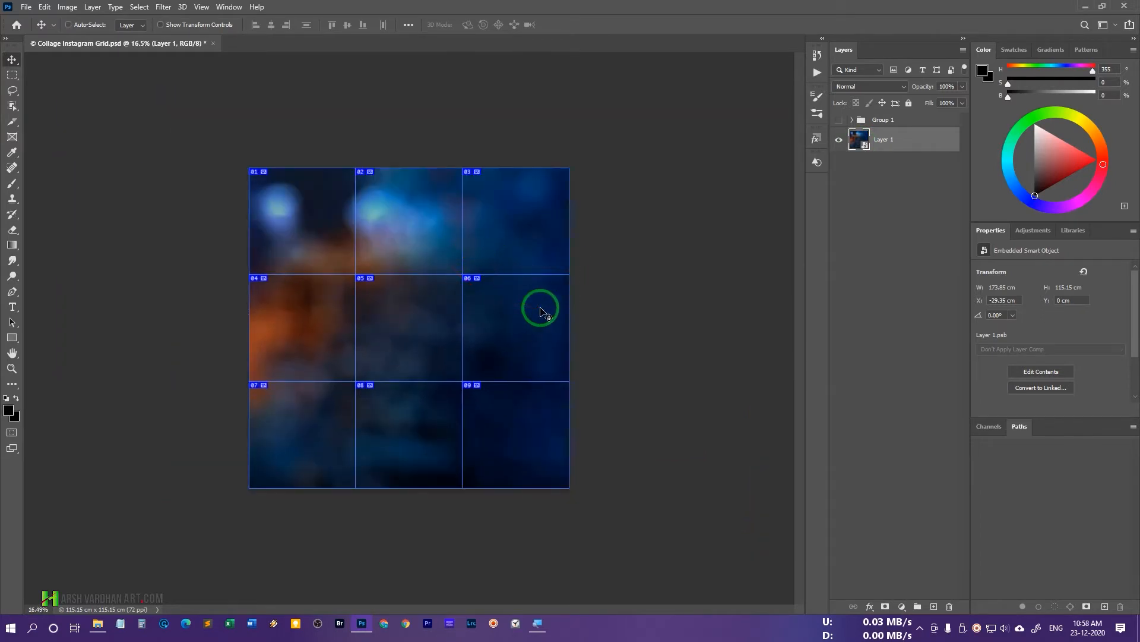
Step: Duplicate Layer 1, flip the copy vertically with Free Transform, and compare it with the original by toggling its visibility
{"action": "key", "text": "ctrl"}
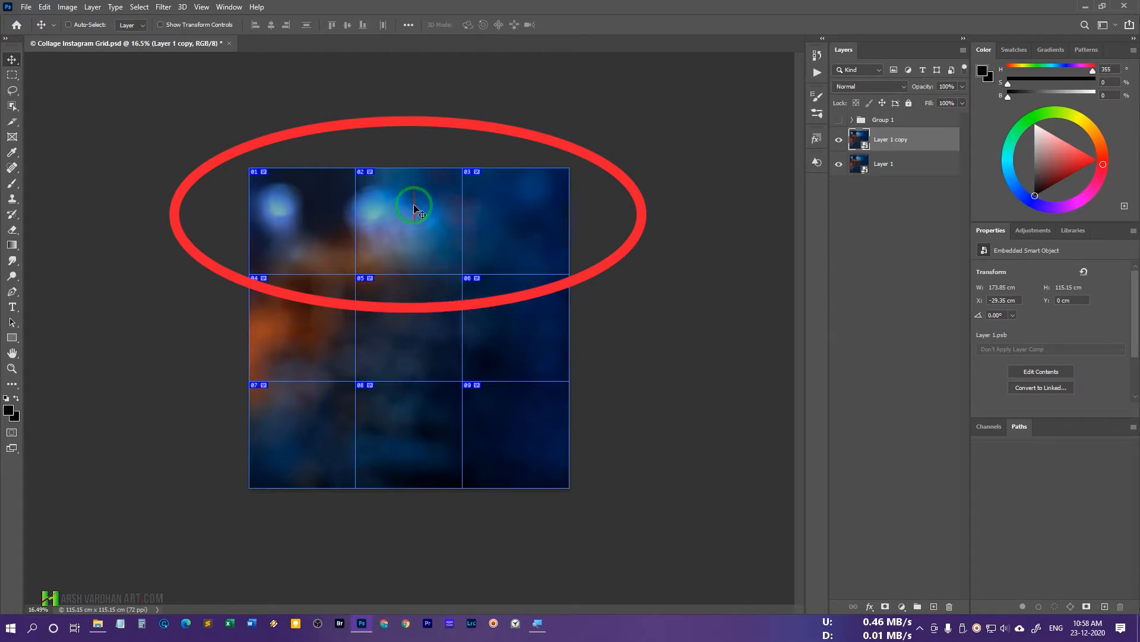
{"action": "key", "text": "ctrl+t"}
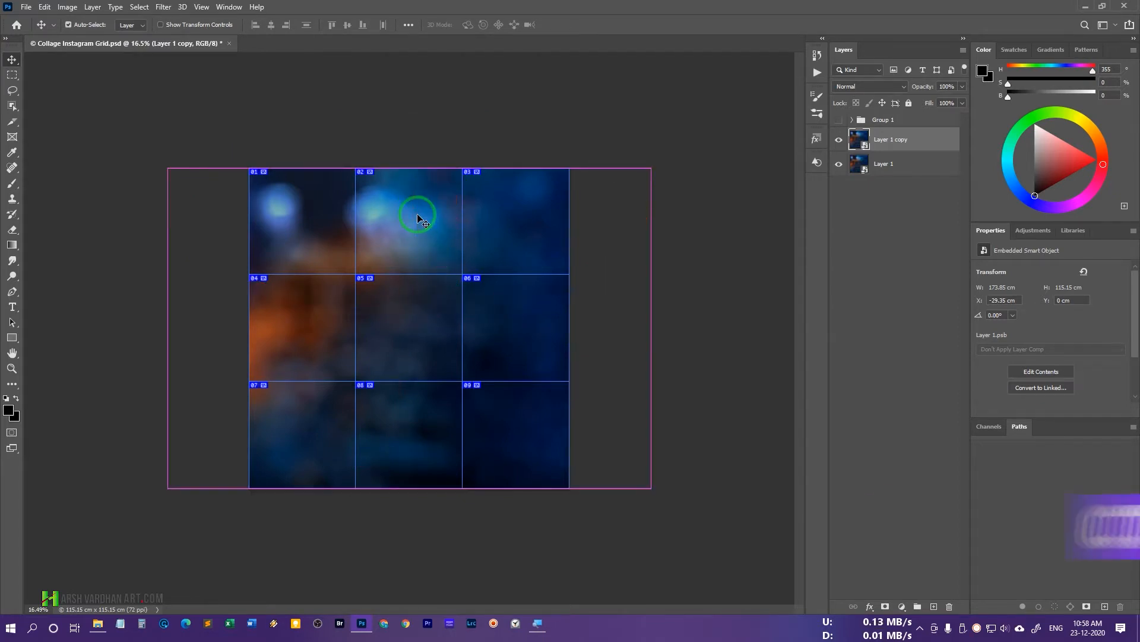
{"action": "right_click", "coordinate": [418, 215]}
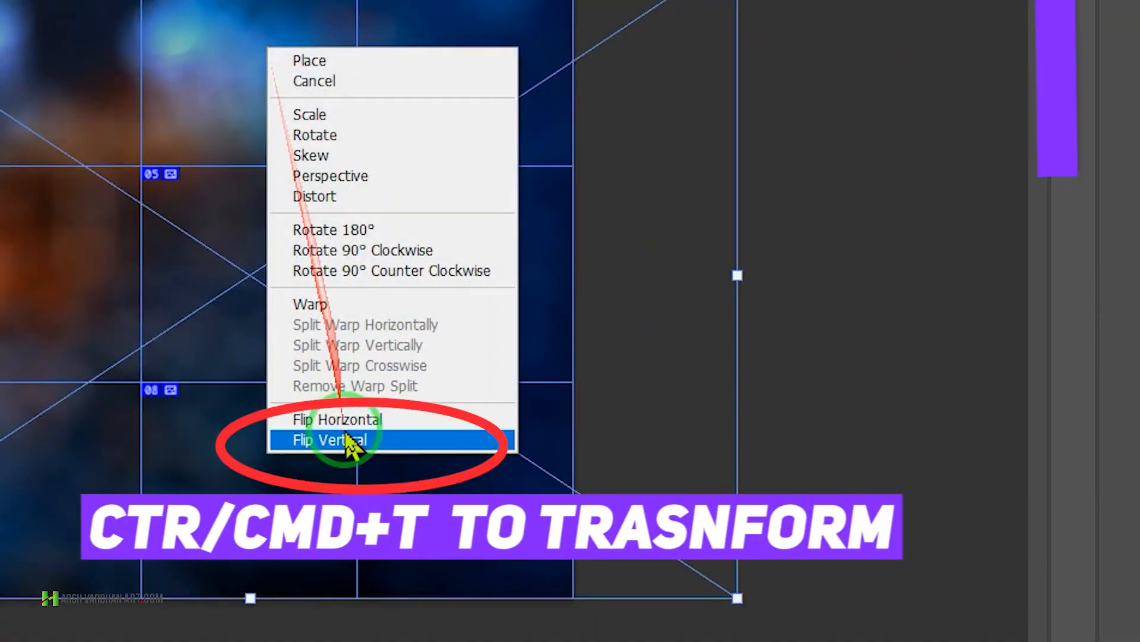
{"action": "left_click", "coordinate": [347, 449]}
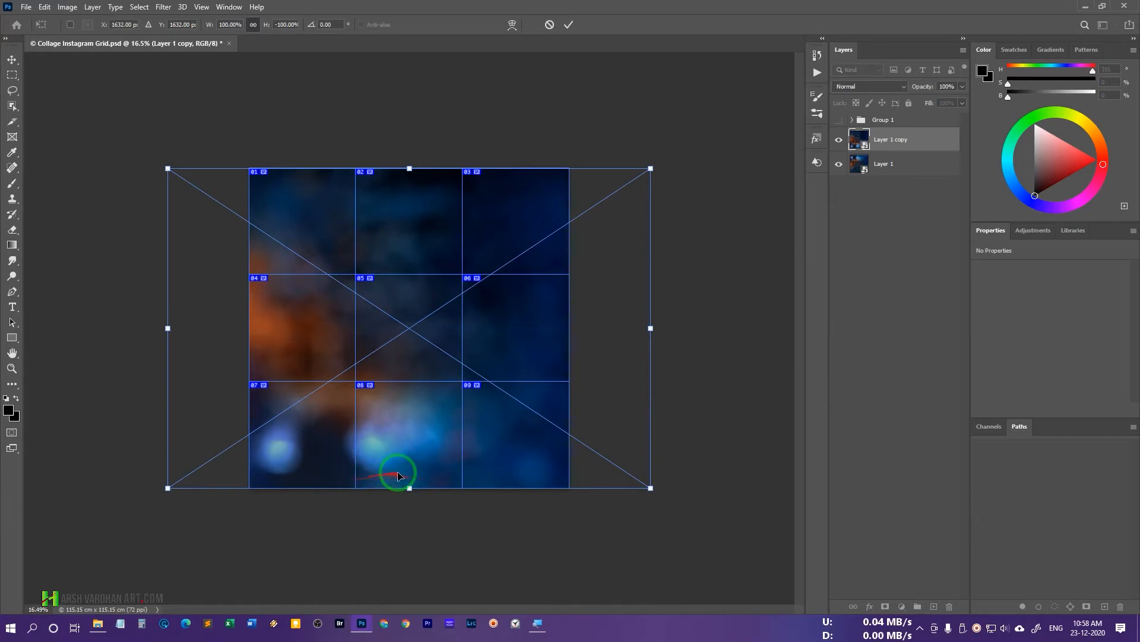
{"action": "left_click", "coordinate": [569, 26]}
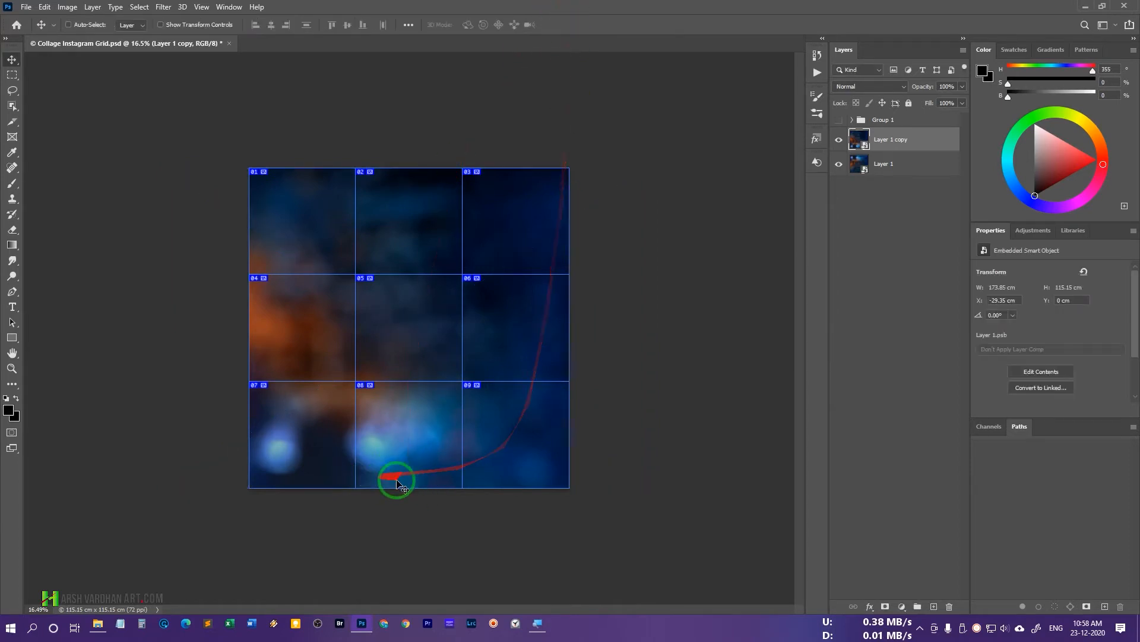
{"action": "left_click", "coordinate": [839, 139]}
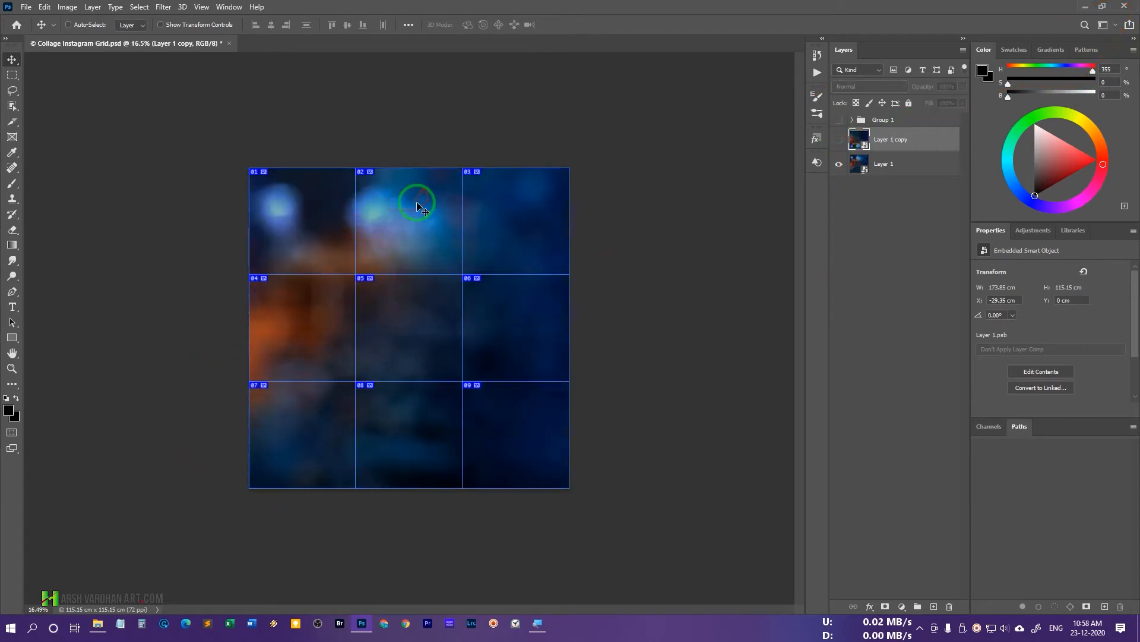
{"action": "left_click", "coordinate": [838, 140]}
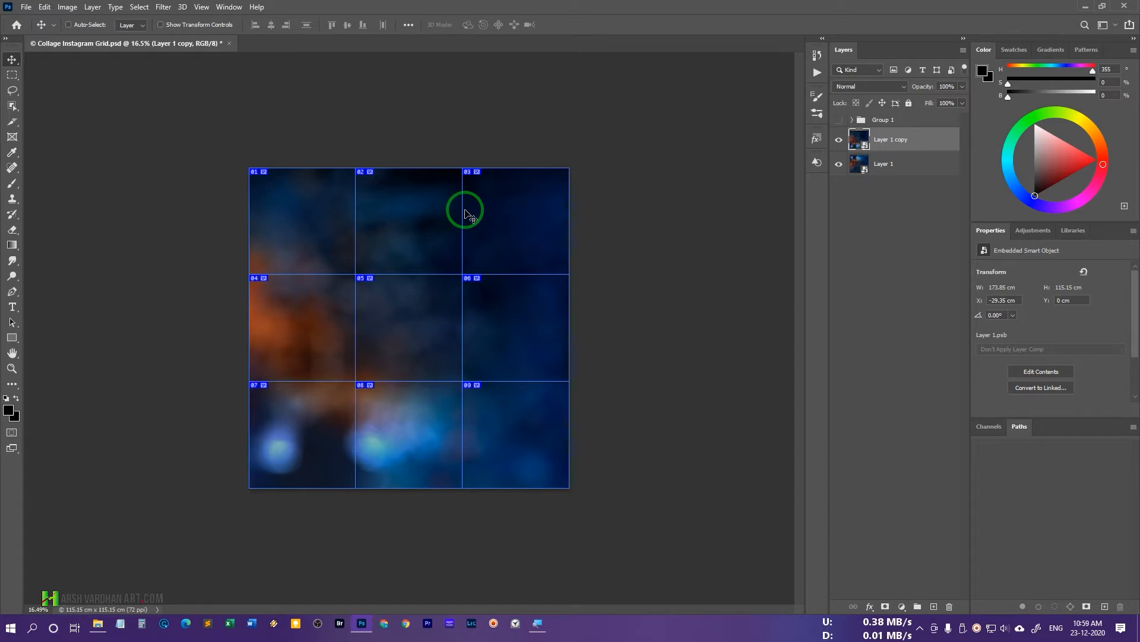
Step: Add a new empty layer above Layer 1 copy and activate the Custom Shape tool
{"action": "left_click", "coordinate": [933, 606]}
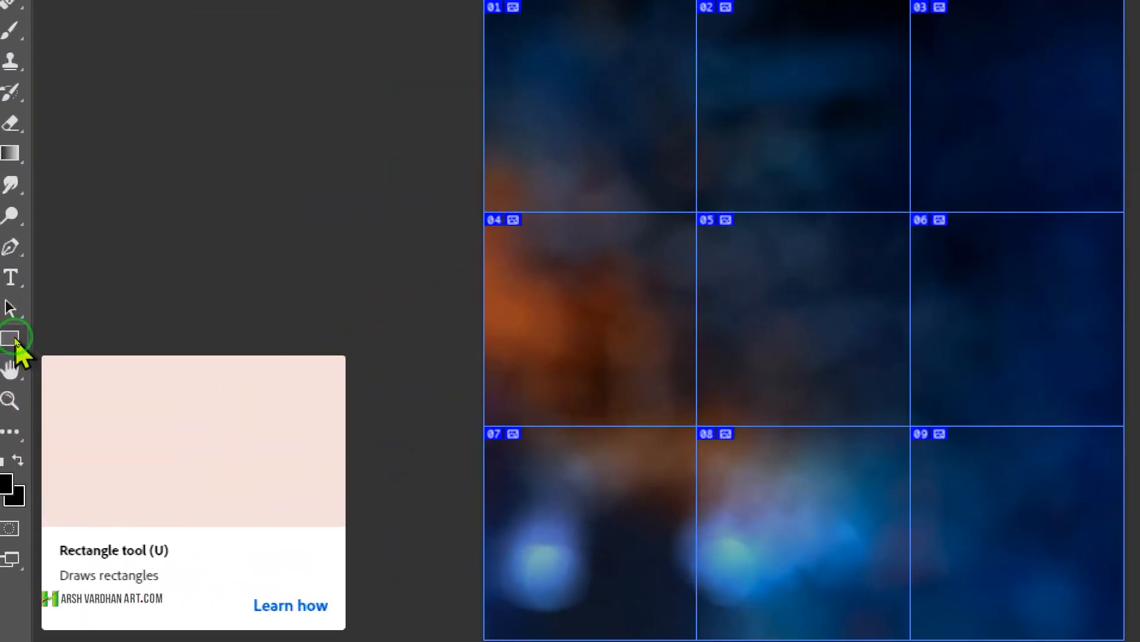
{"action": "right_click", "coordinate": [12, 338]}
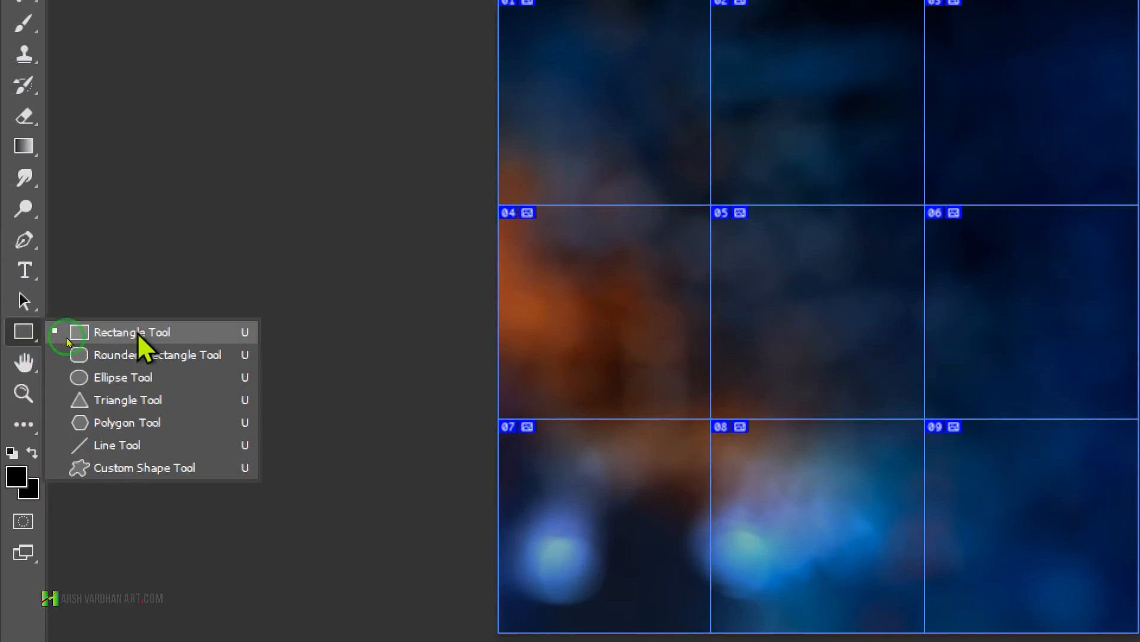
{"action": "left_click", "coordinate": [143, 468]}
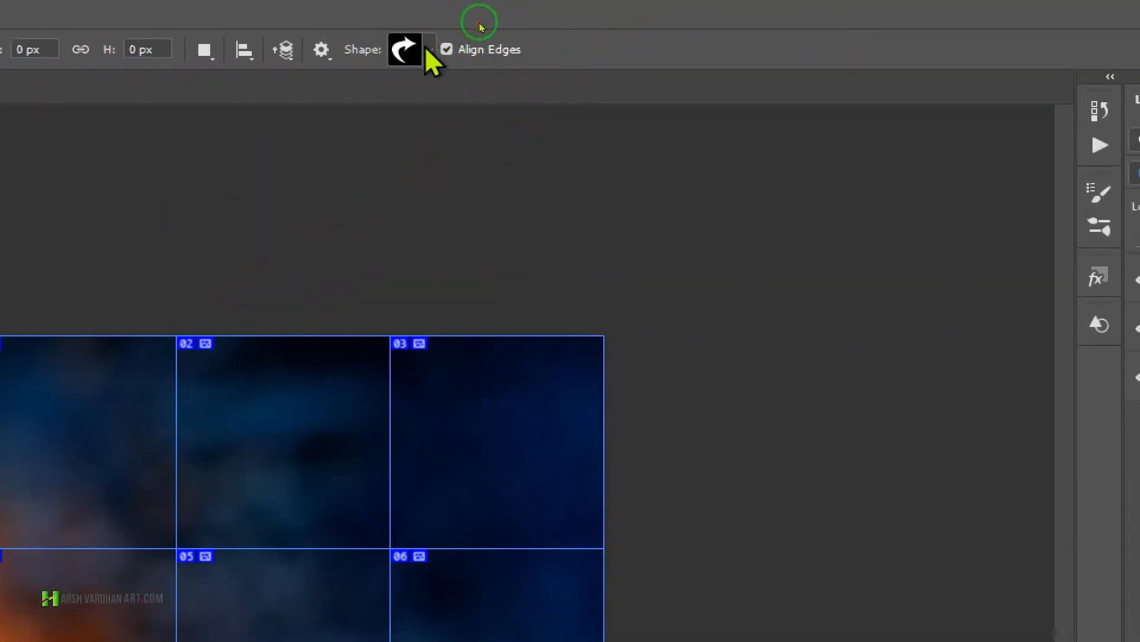
Step: Expand the 2019 Shapes set within Legacy Shapes and More in the custom shape library and check the library's options for appending shapes
{"action": "left_click", "coordinate": [429, 49]}
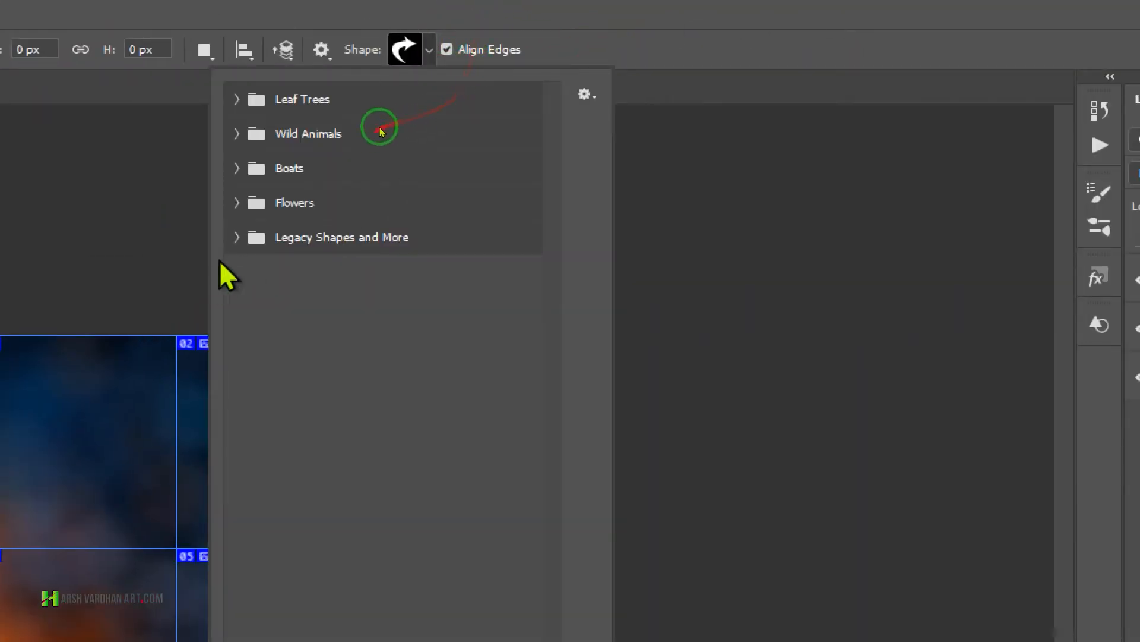
{"action": "left_click", "coordinate": [238, 237]}
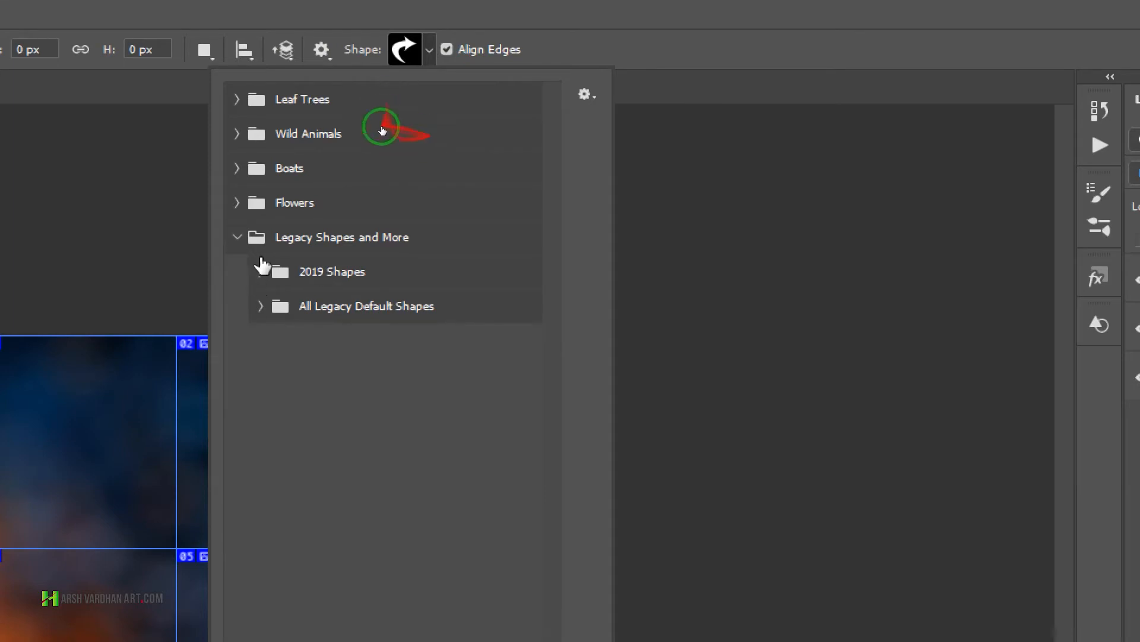
{"action": "left_click", "coordinate": [260, 272]}
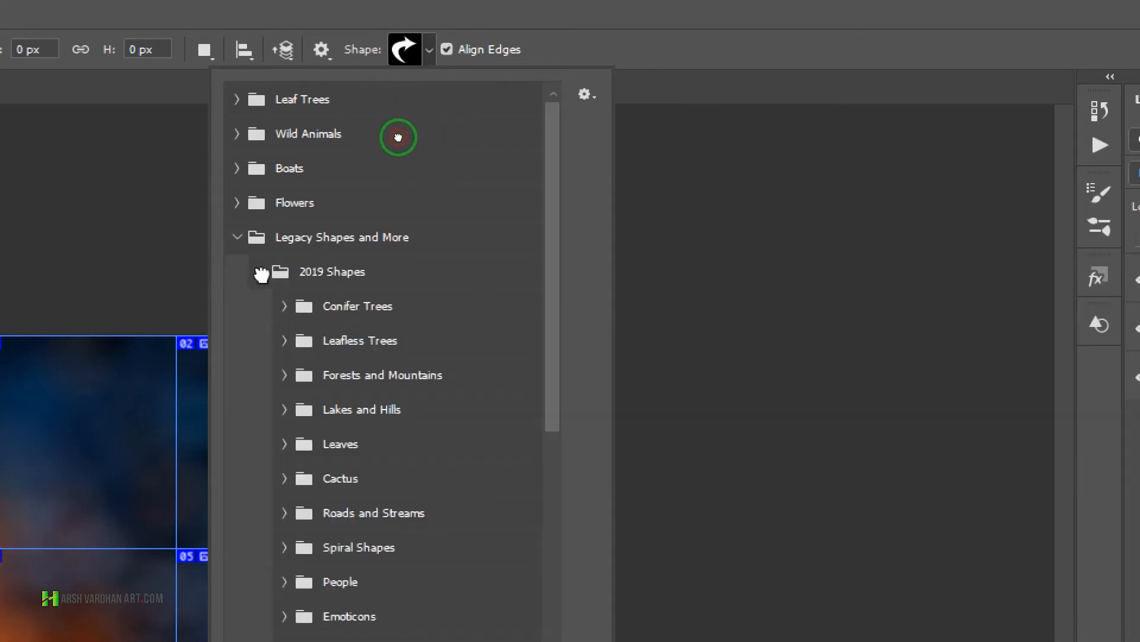
{"action": "left_click", "coordinate": [590, 102]}
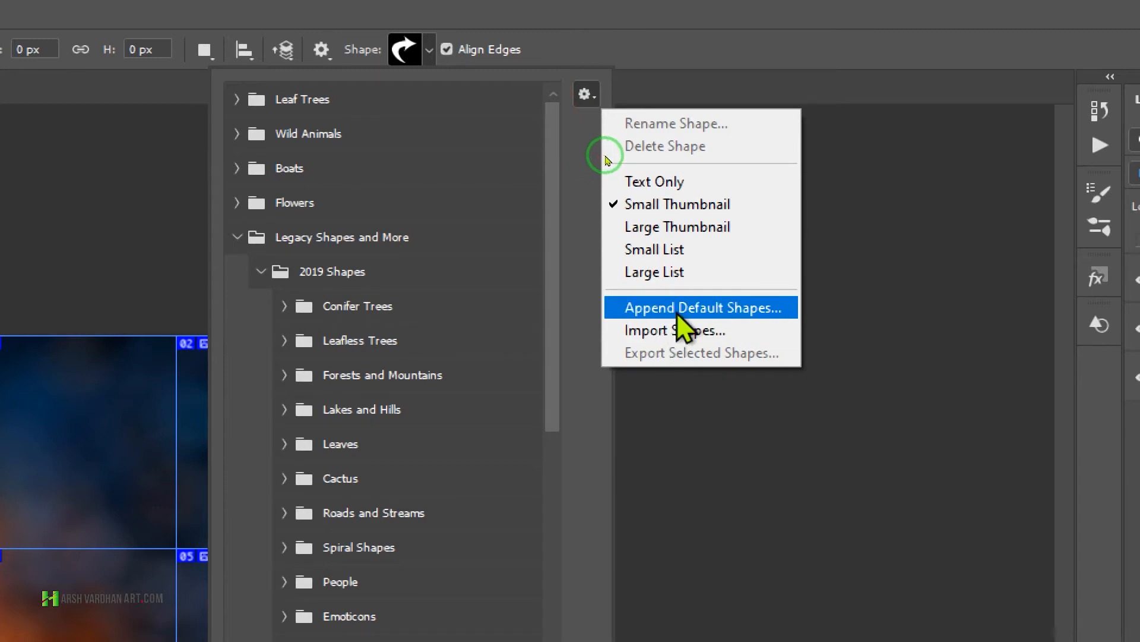
{"action": "left_click", "coordinate": [292, 277]}
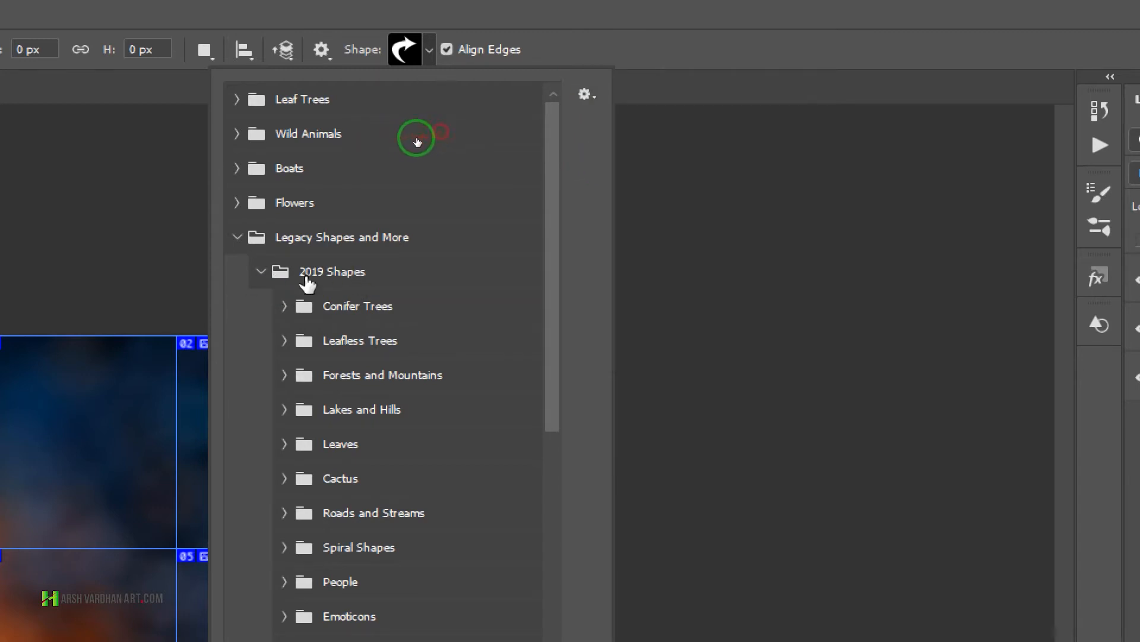
{"action": "left_click", "coordinate": [350, 237]}
{"action": "left_click", "coordinate": [331, 268]}
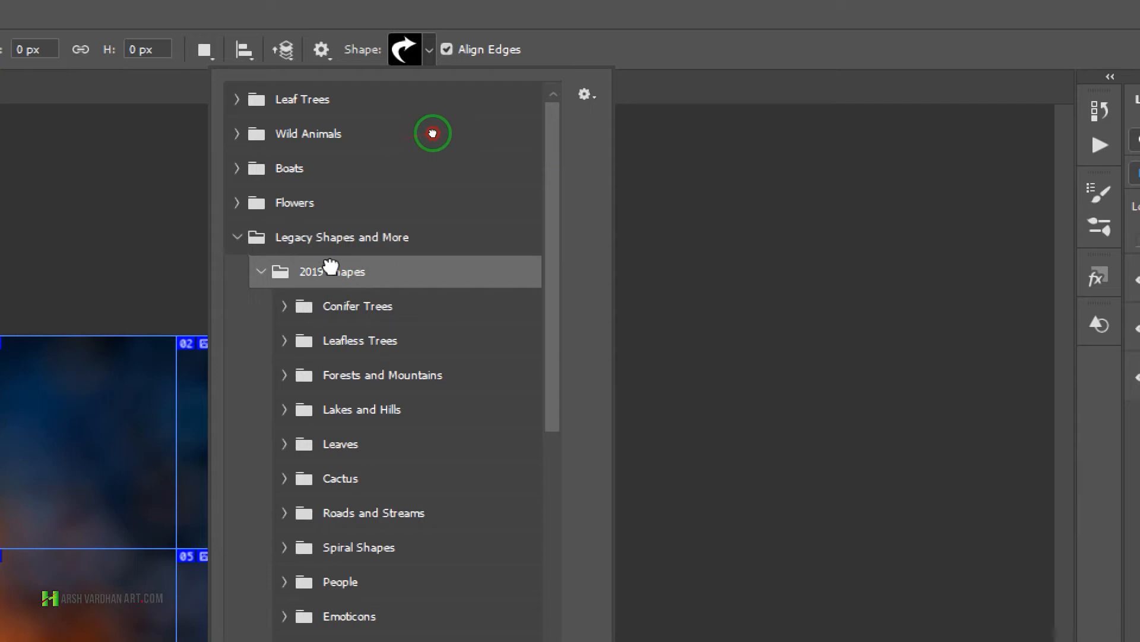
{"action": "left_click", "coordinate": [261, 272]}
{"action": "left_click", "coordinate": [262, 272]}
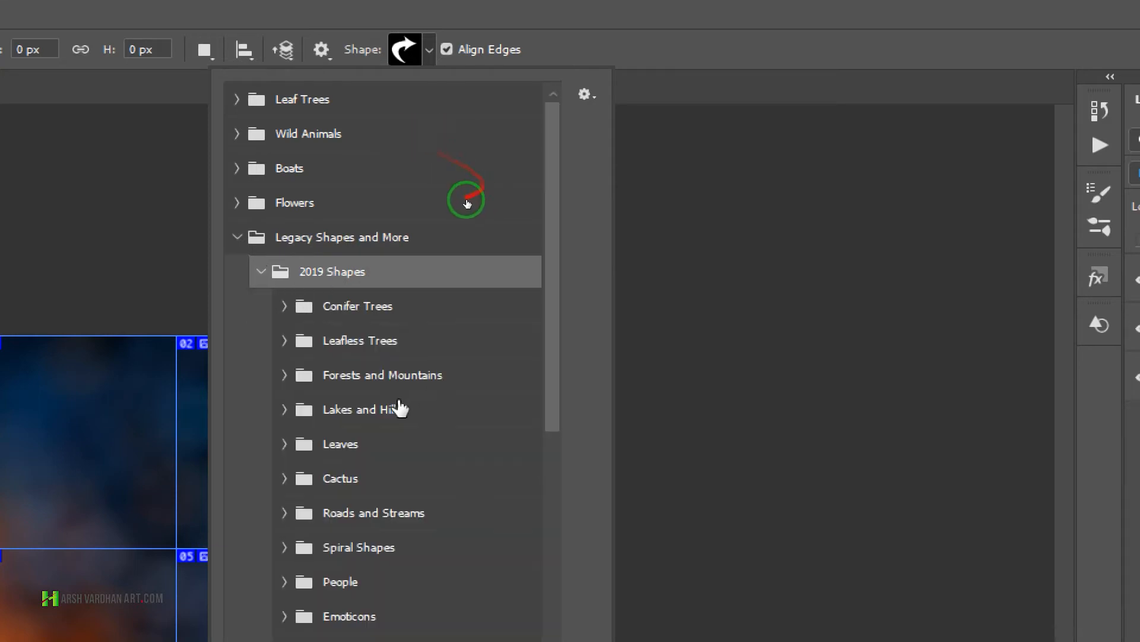
{"action": "scroll", "coordinate": [400, 407], "scroll_direction": "down", "scroll_amount": 1}
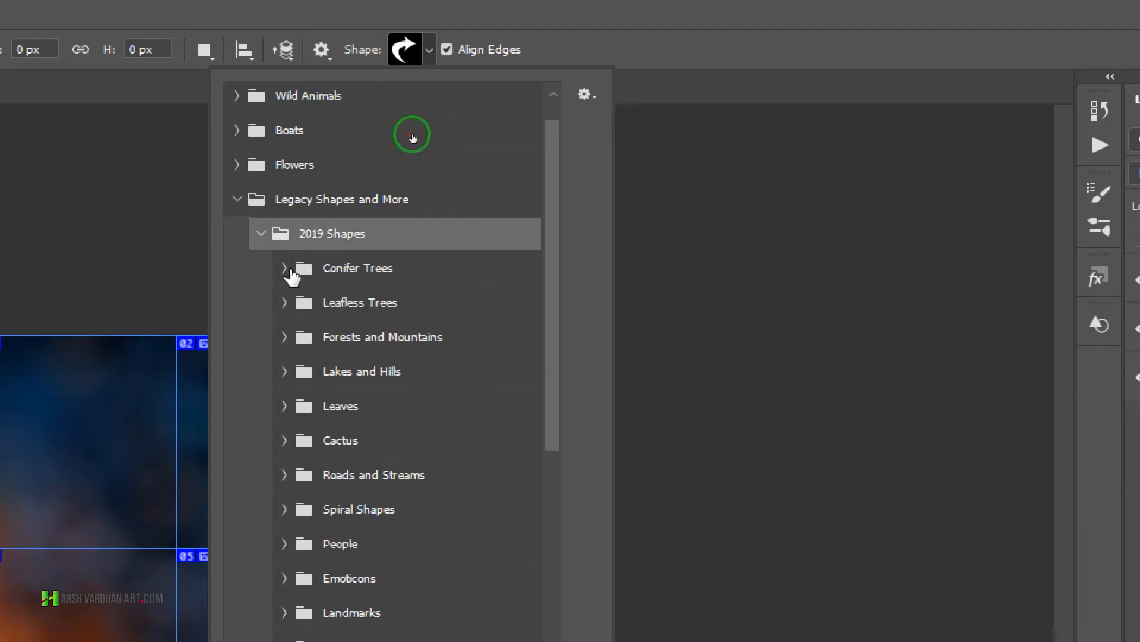
Step: Choose the second shape in the second row of Lakes and Hills and draw it across the canvas's top edge, about 3730 by 340 px
{"action": "left_click", "coordinate": [286, 269]}
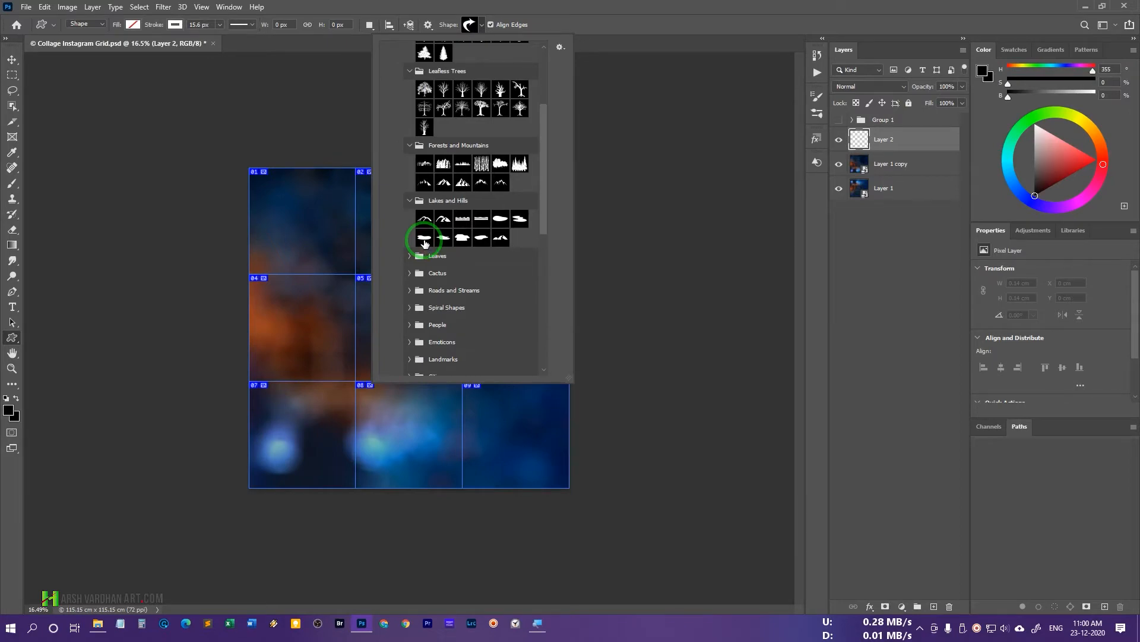
{"action": "left_click", "coordinate": [424, 238]}
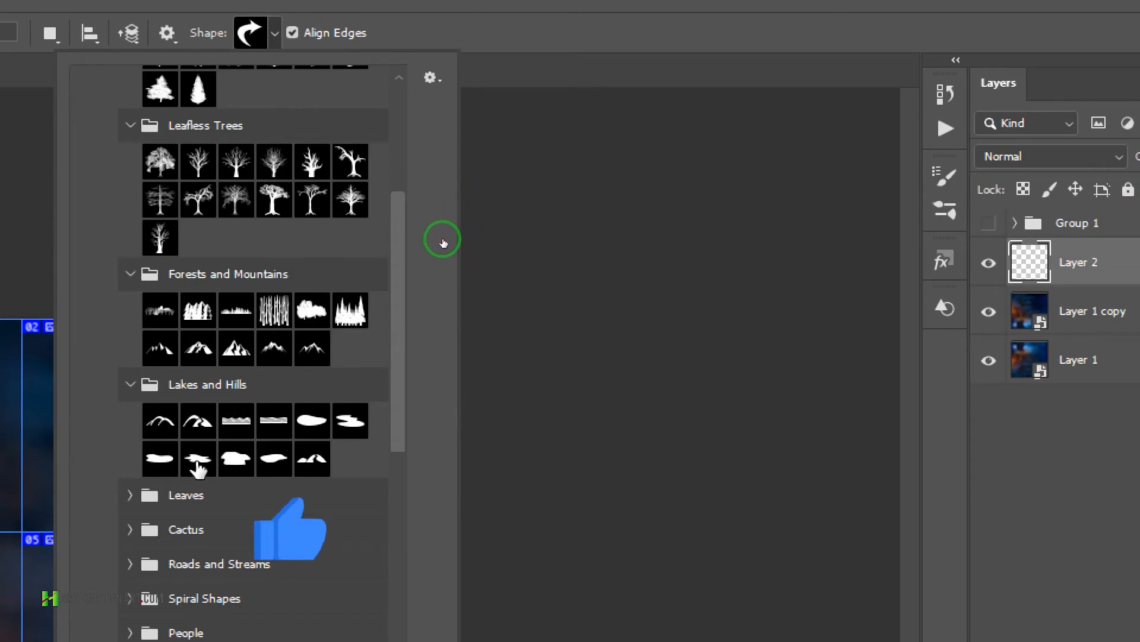
{"action": "left_click", "coordinate": [197, 460]}
{"action": "key", "text": "Return"}
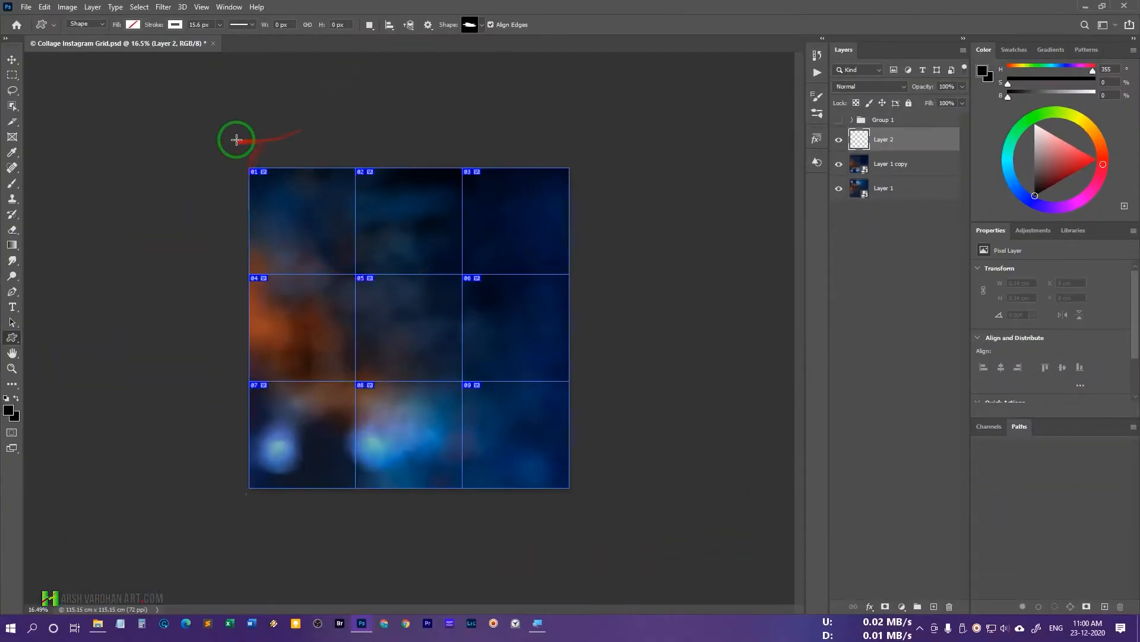
{"action": "left_click_drag", "start_coordinate": [233, 151], "coordinate": [604, 183]}
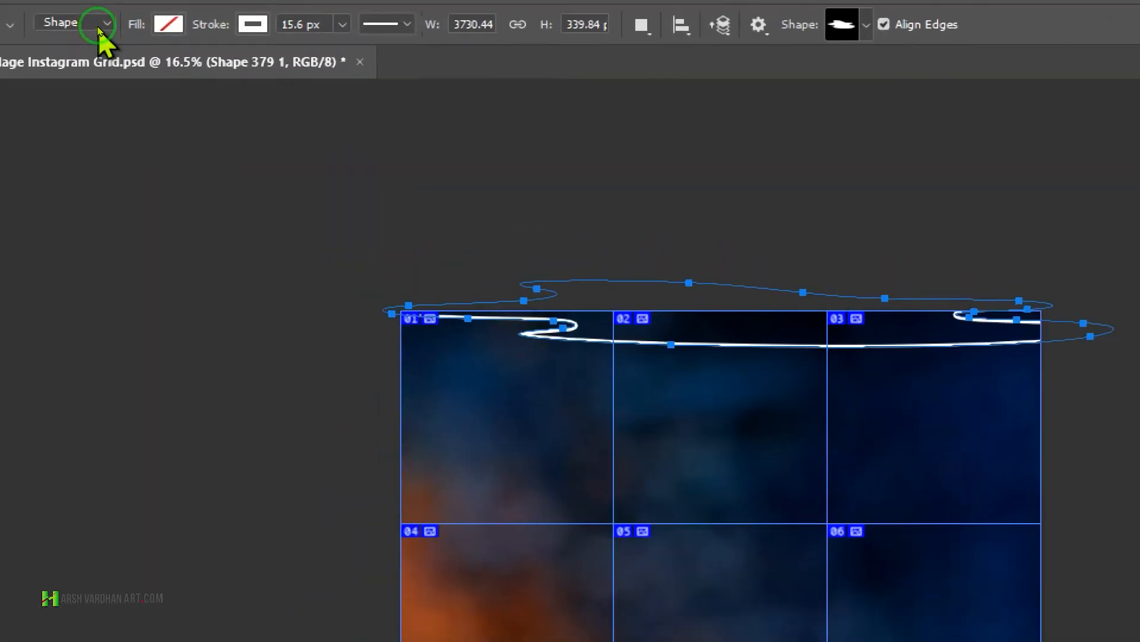
Step: Set the new shape's fill to white (ffffff) and remove its stroke
{"action": "left_click", "coordinate": [133, 25]}
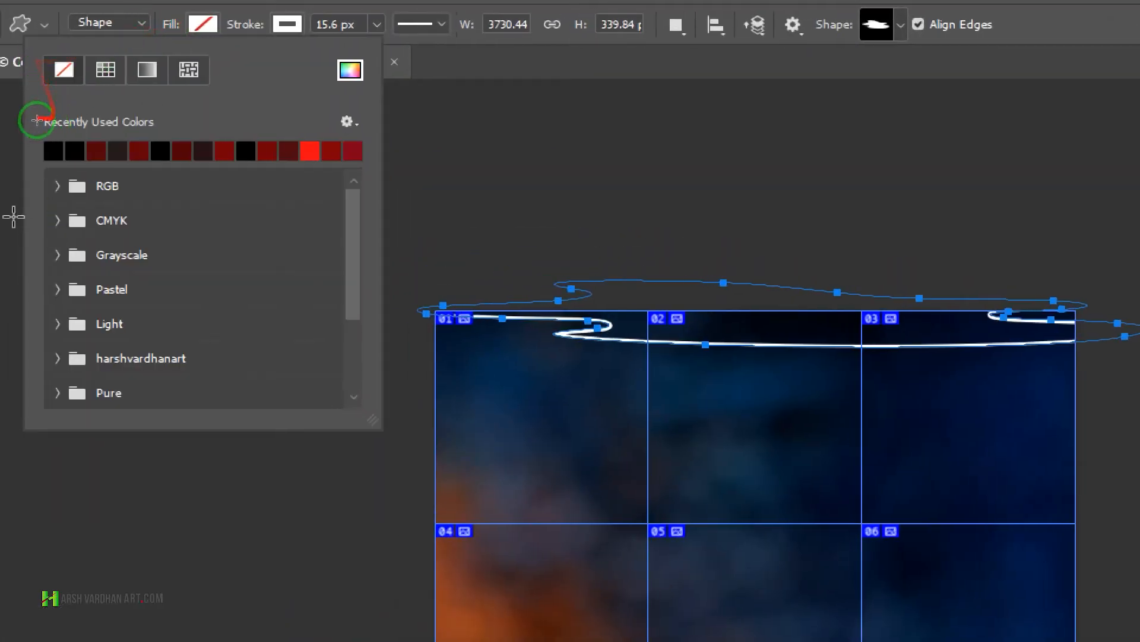
{"action": "left_click", "coordinate": [57, 186]}
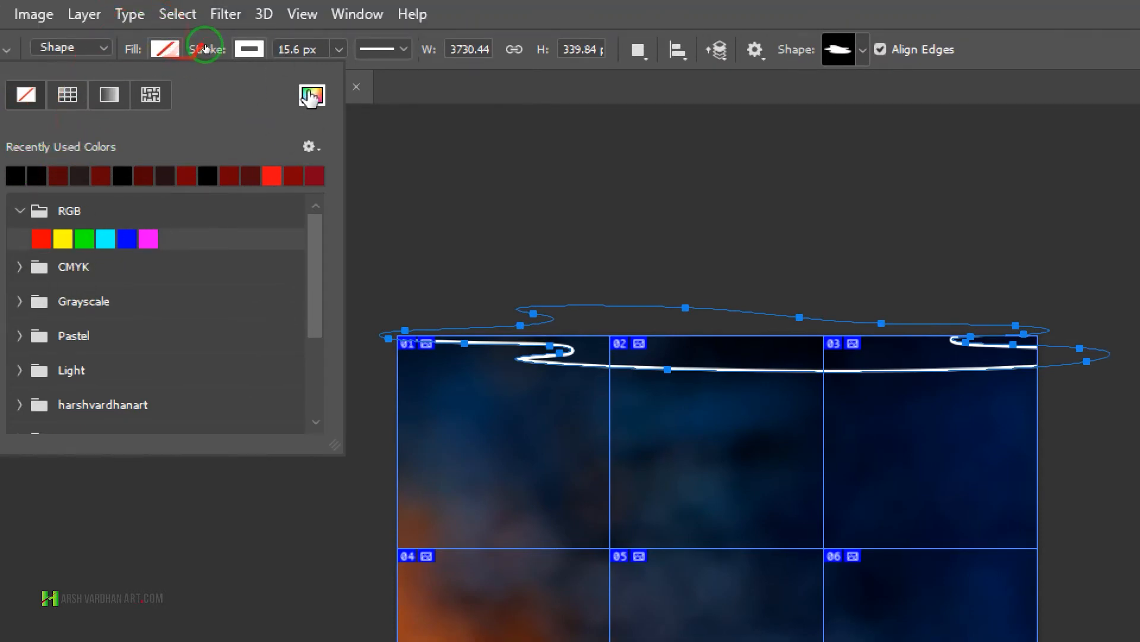
{"action": "left_click", "coordinate": [350, 70]}
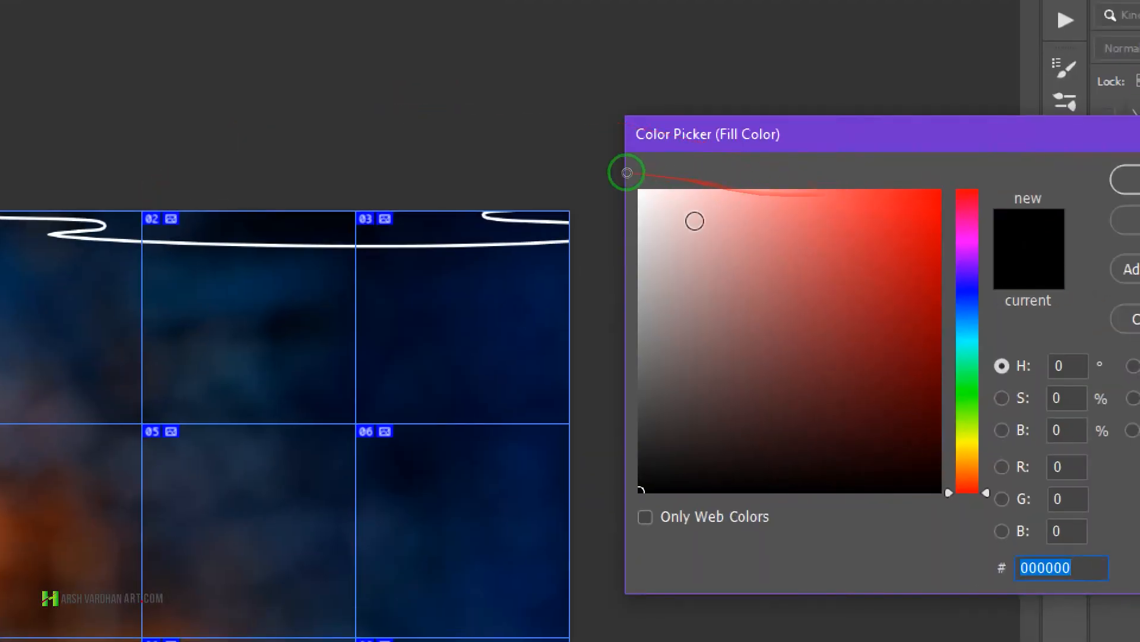
{"action": "left_click_drag", "start_coordinate": [647, 201], "coordinate": [636, 191]}
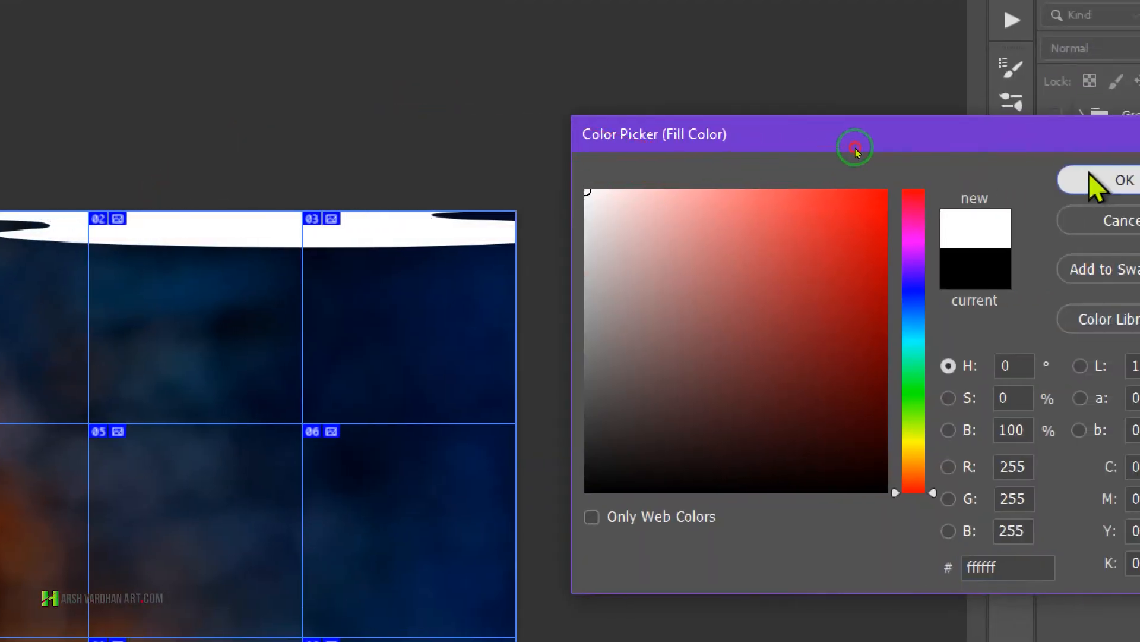
{"action": "left_click", "coordinate": [1132, 179]}
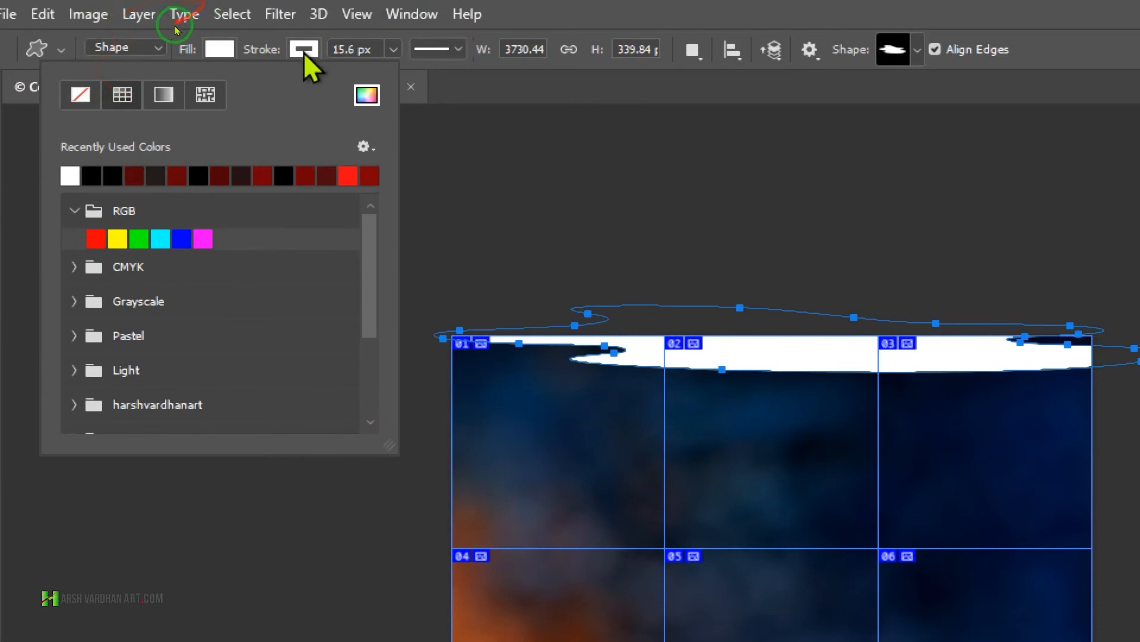
{"action": "left_click", "coordinate": [304, 51]}
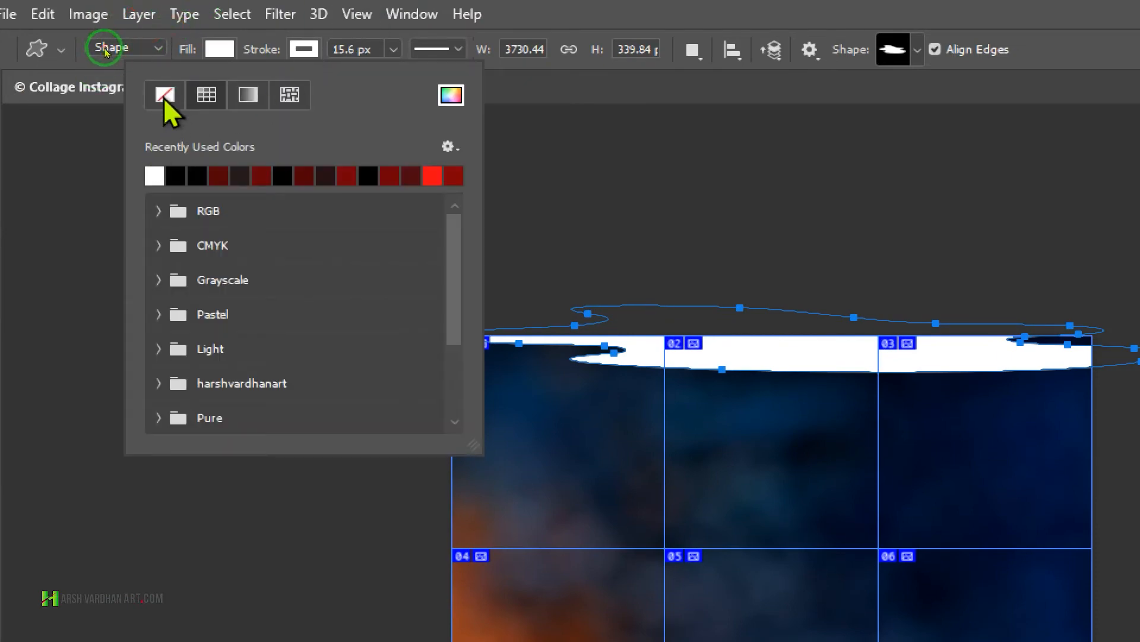
{"action": "left_click", "coordinate": [180, 95]}
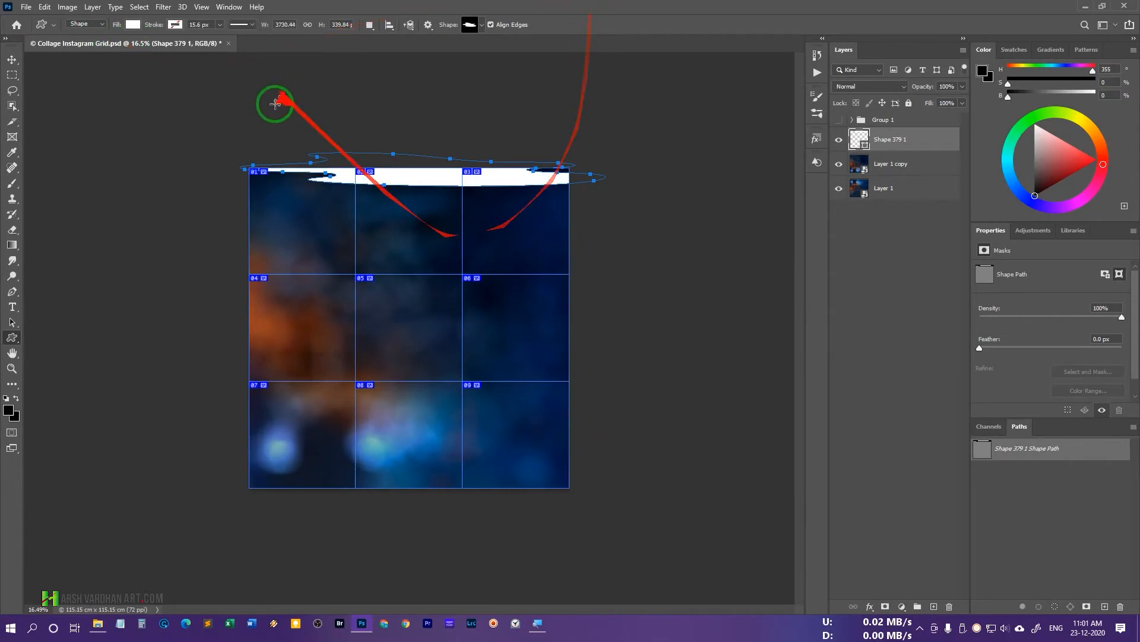
Step: Move the white shape down to the middle of the upper row of tiles and scale it to about 93% with Free Transform
{"action": "left_click", "coordinate": [12, 59]}
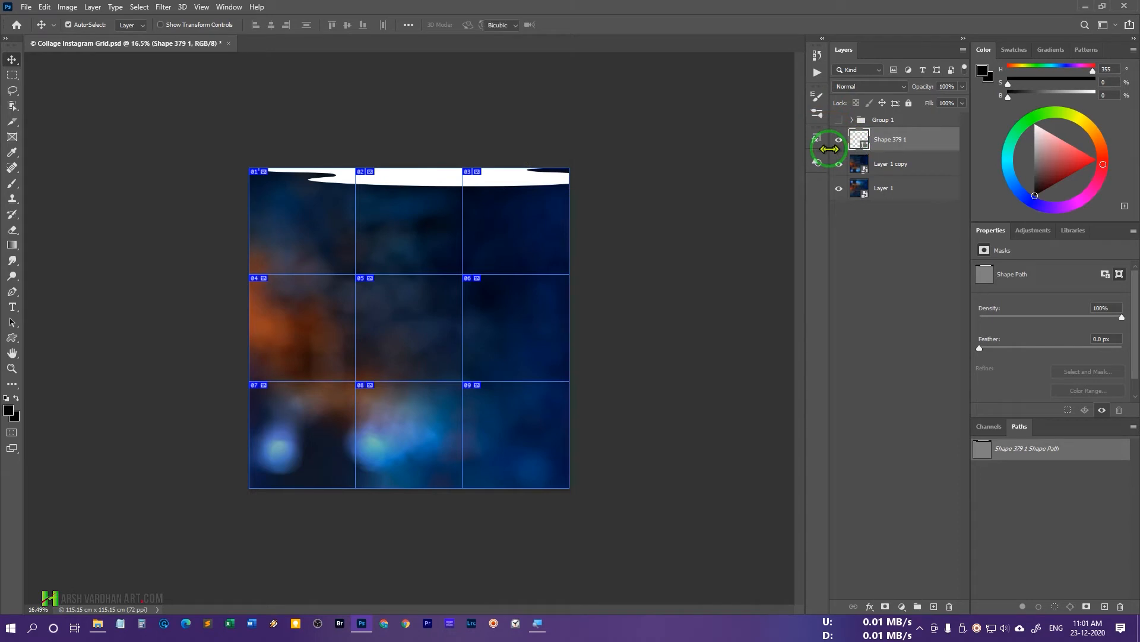
{"action": "key", "text": "ctrl+t"}
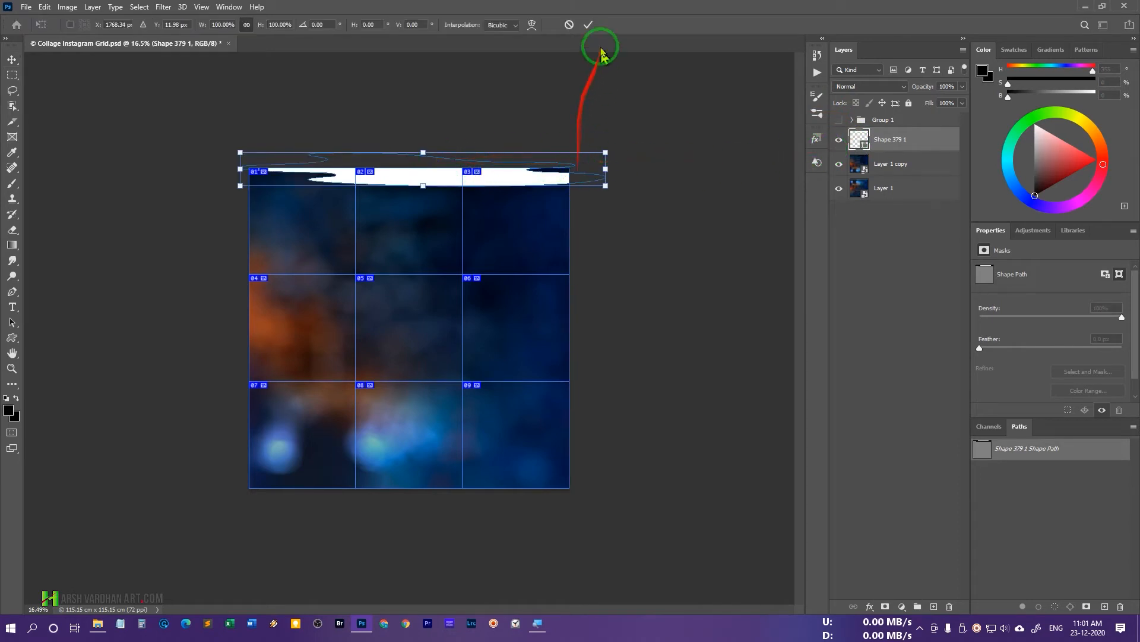
{"action": "left_click", "coordinate": [589, 24]}
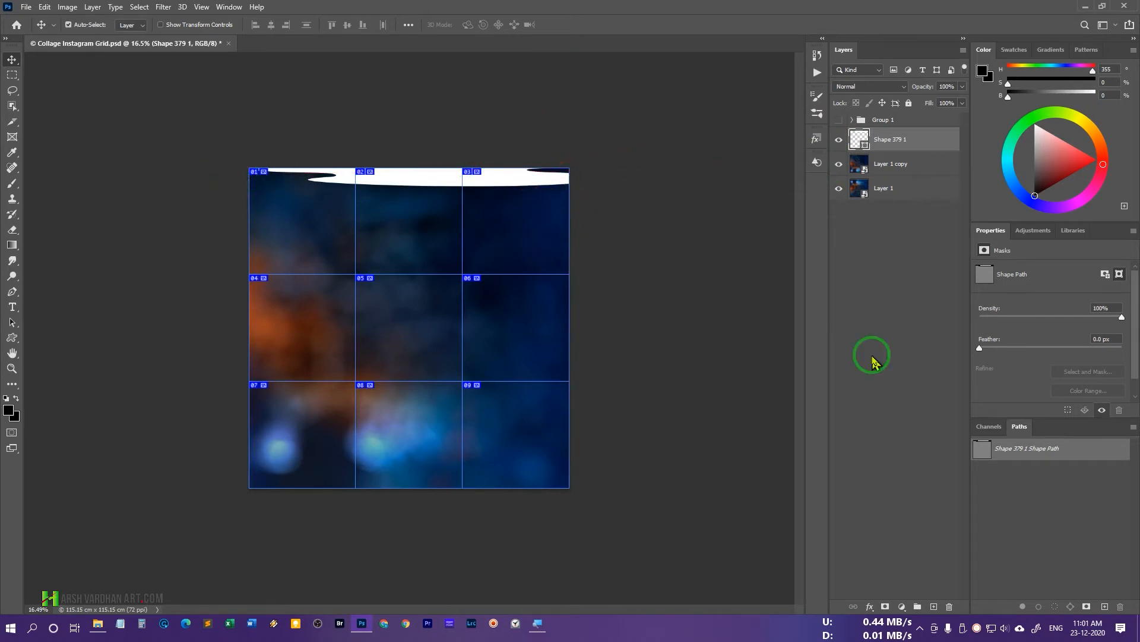
{"action": "key", "text": "ctrl+plus"}
{"action": "key", "text": "ctrl+plus"}
{"action": "key", "text": "ctrl+minus"}
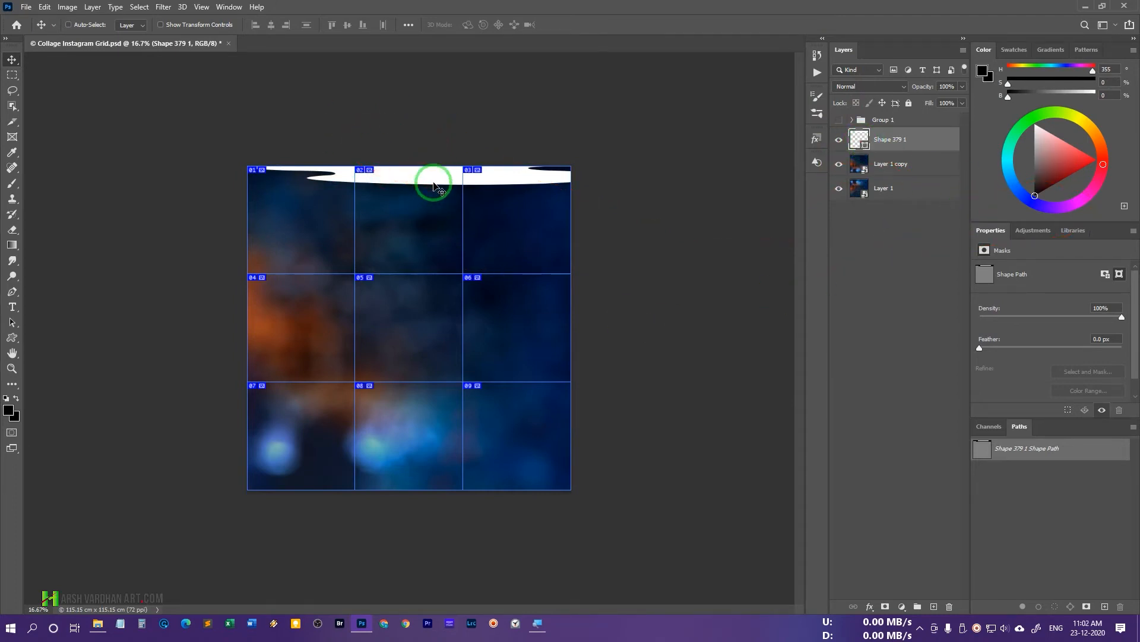
{"action": "left_click_drag", "start_coordinate": [434, 178], "coordinate": [432, 236]}
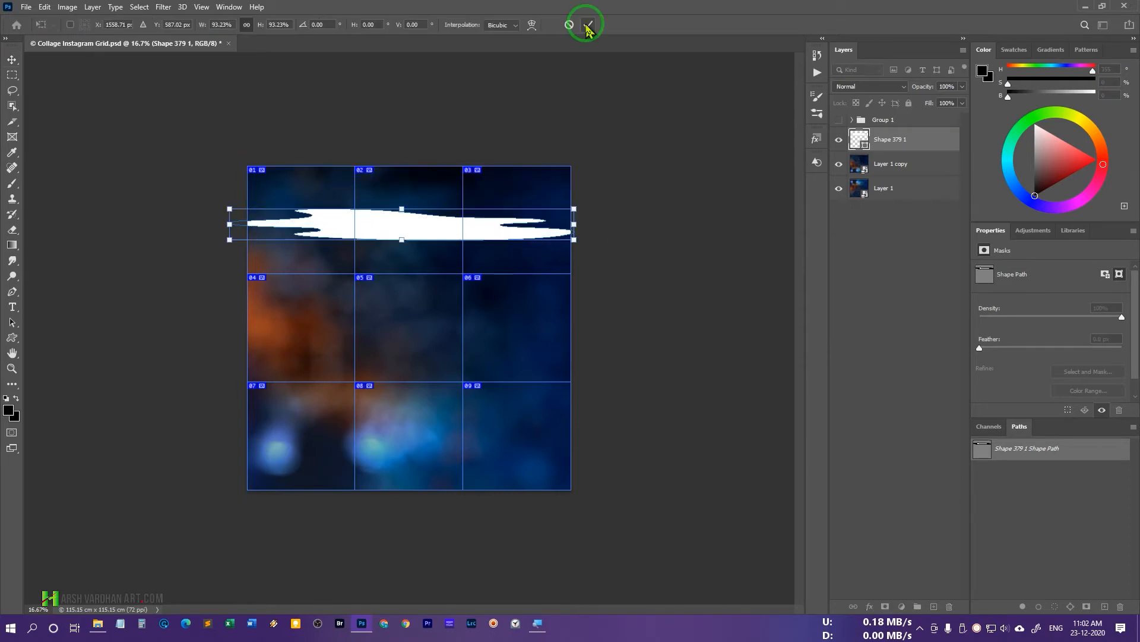
{"action": "left_click", "coordinate": [587, 25]}
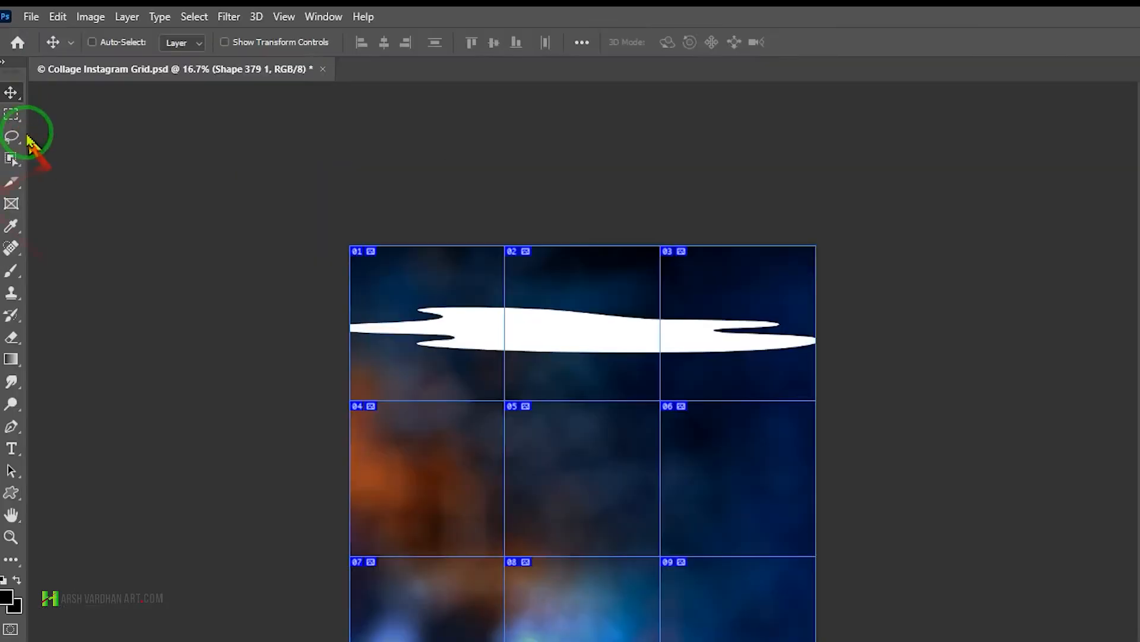
Step: Hide the upper half of the white shape using a rectangular marquee selection, a layer mask made from it, and an inversion of the mask
{"action": "left_click", "coordinate": [12, 115]}
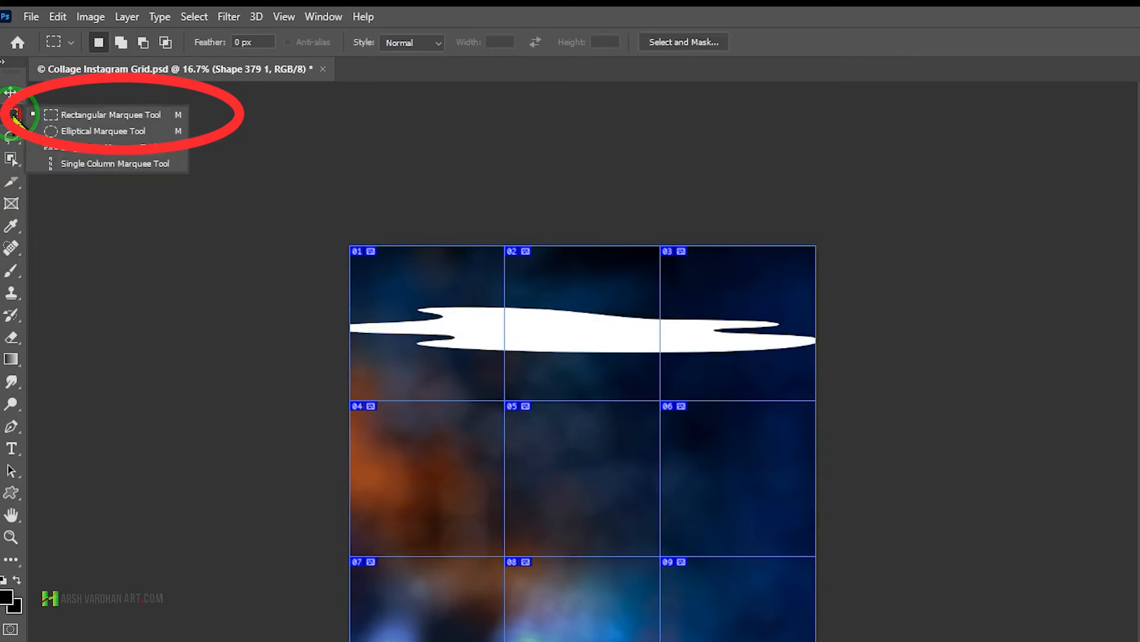
{"action": "left_click", "coordinate": [98, 116]}
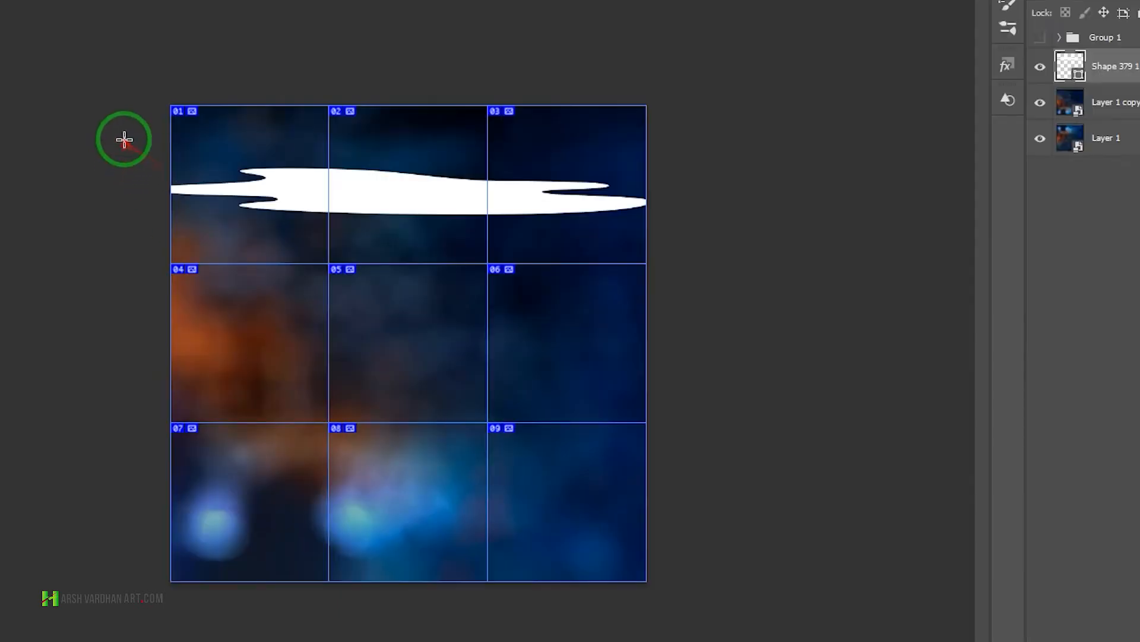
{"action": "left_click_drag", "start_coordinate": [305, 271], "coordinate": [437, 316]}
{"action": "left_click_drag", "start_coordinate": [261, 177], "coordinate": [685, 189]}
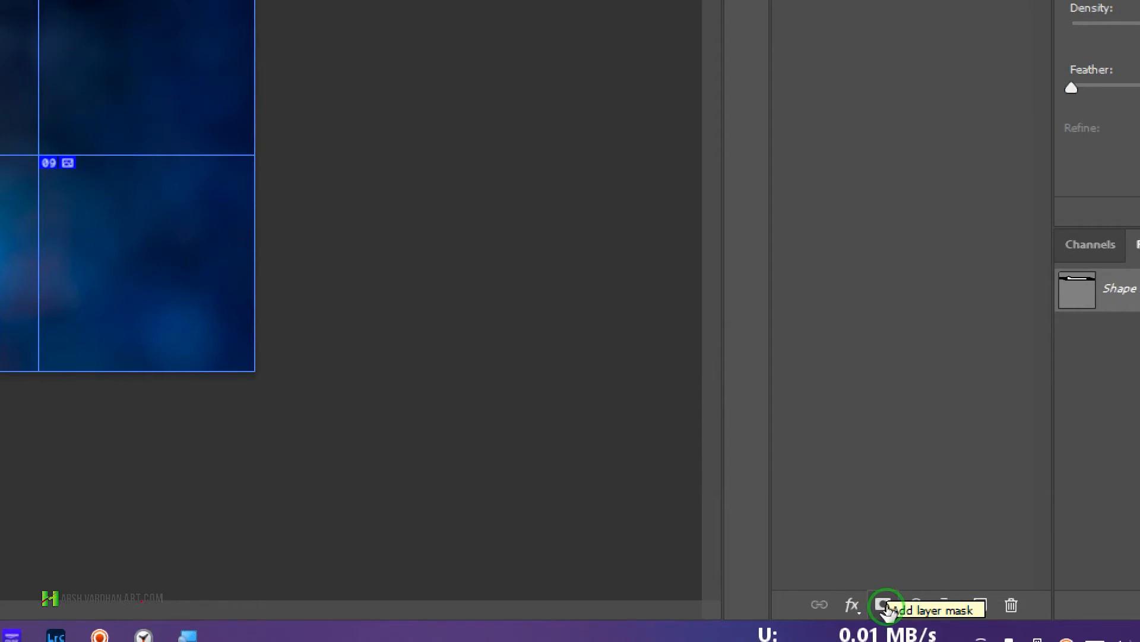
{"action": "left_click", "coordinate": [882, 606]}
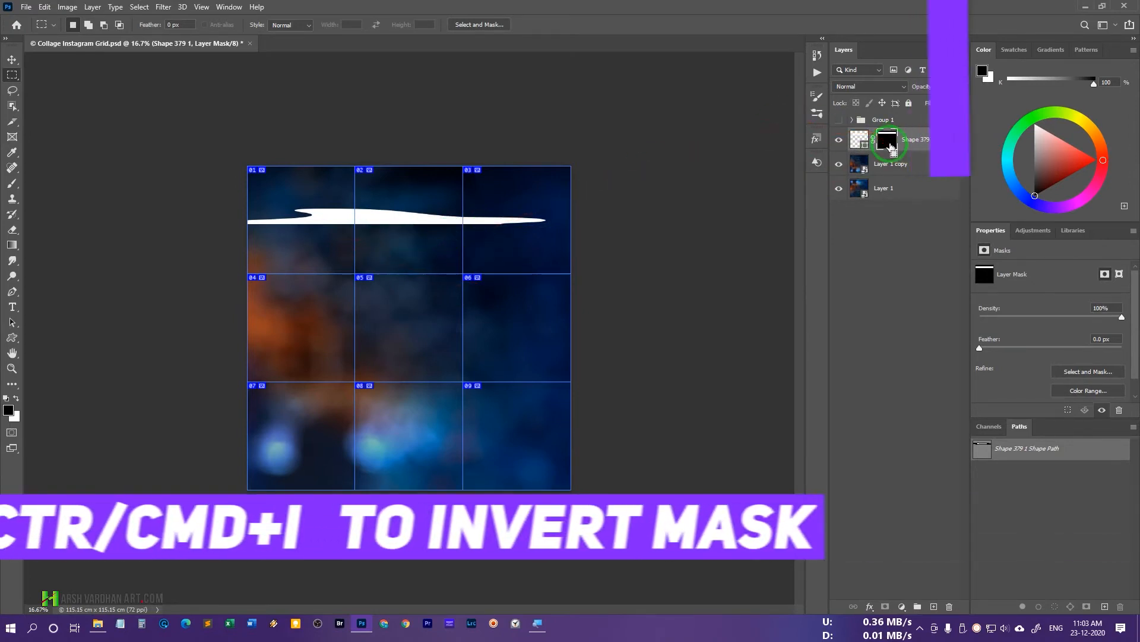
{"action": "key", "text": "ctrl+i"}
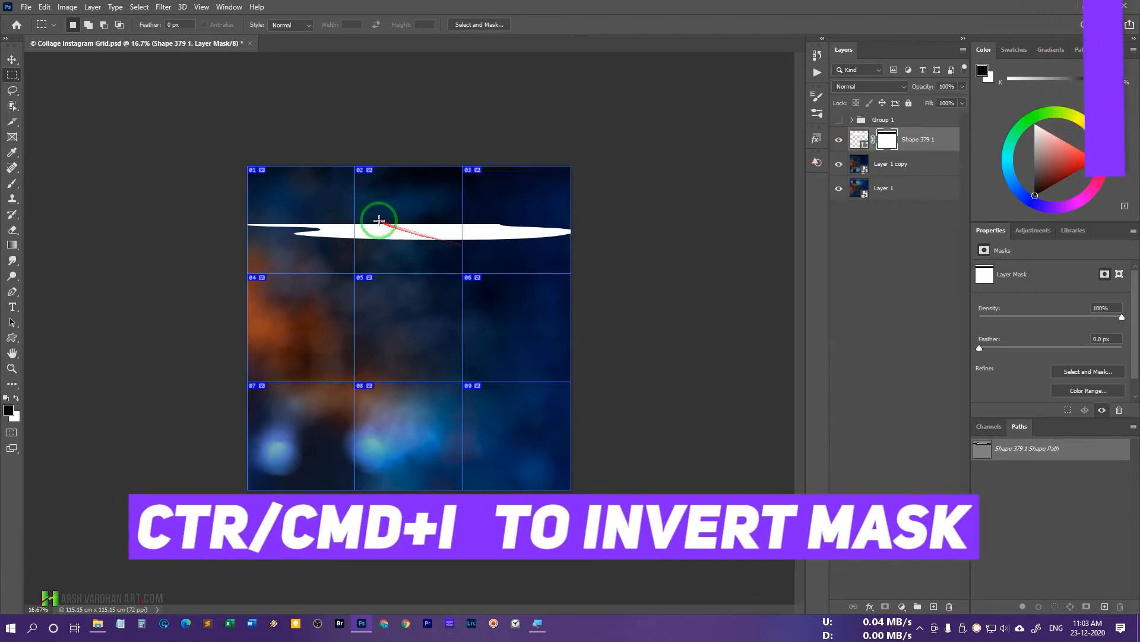
Step: Move the masked white shape up to the canvas's top edge and make Group 1 visible
{"action": "key", "text": "v"}
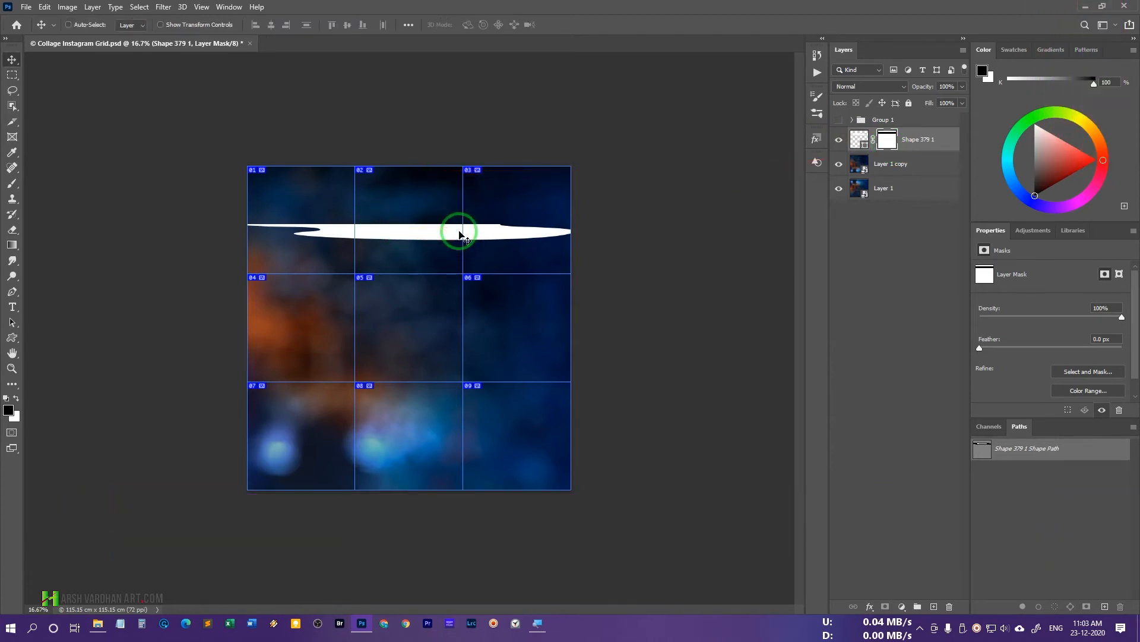
{"action": "left_click", "coordinate": [855, 140]}
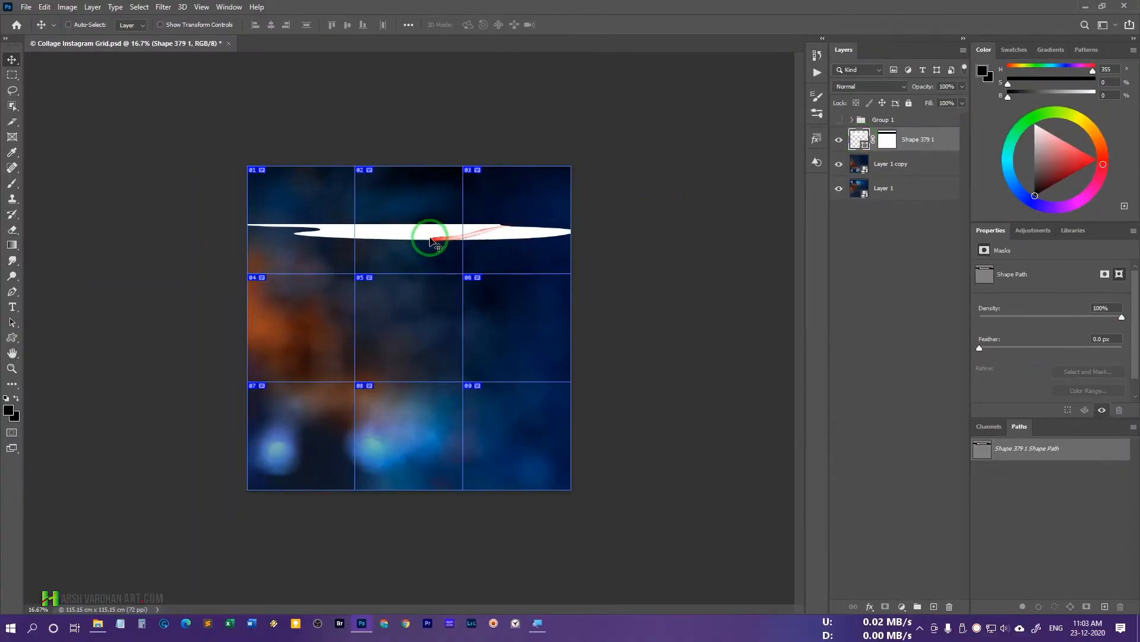
{"action": "left_click_drag", "start_coordinate": [430, 240], "coordinate": [433, 180]}
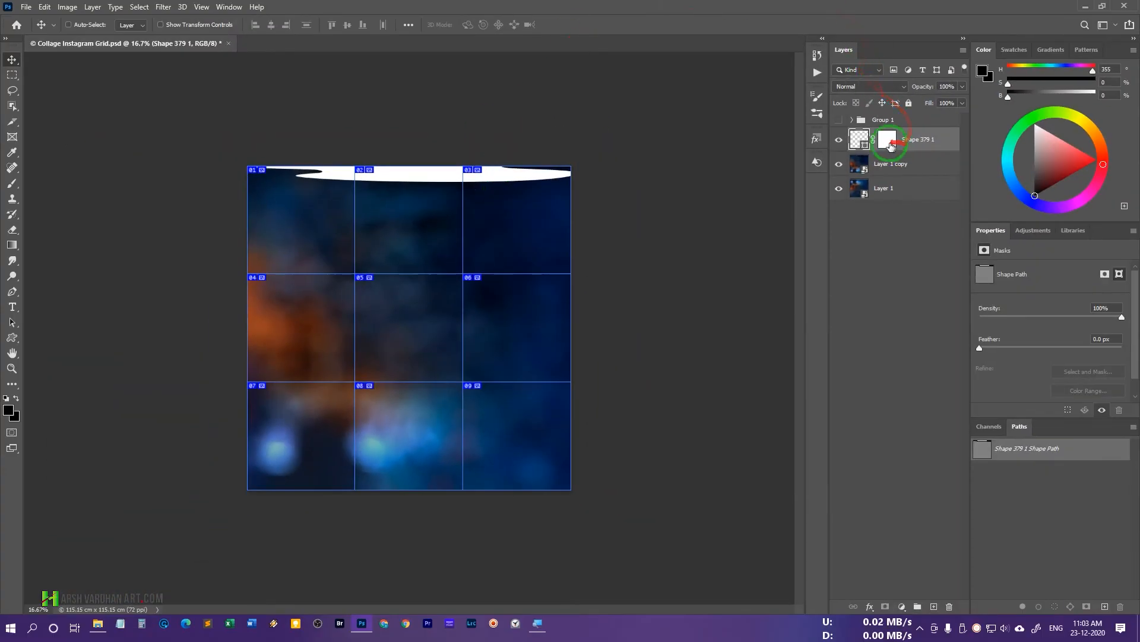
{"action": "left_click", "coordinate": [888, 142]}
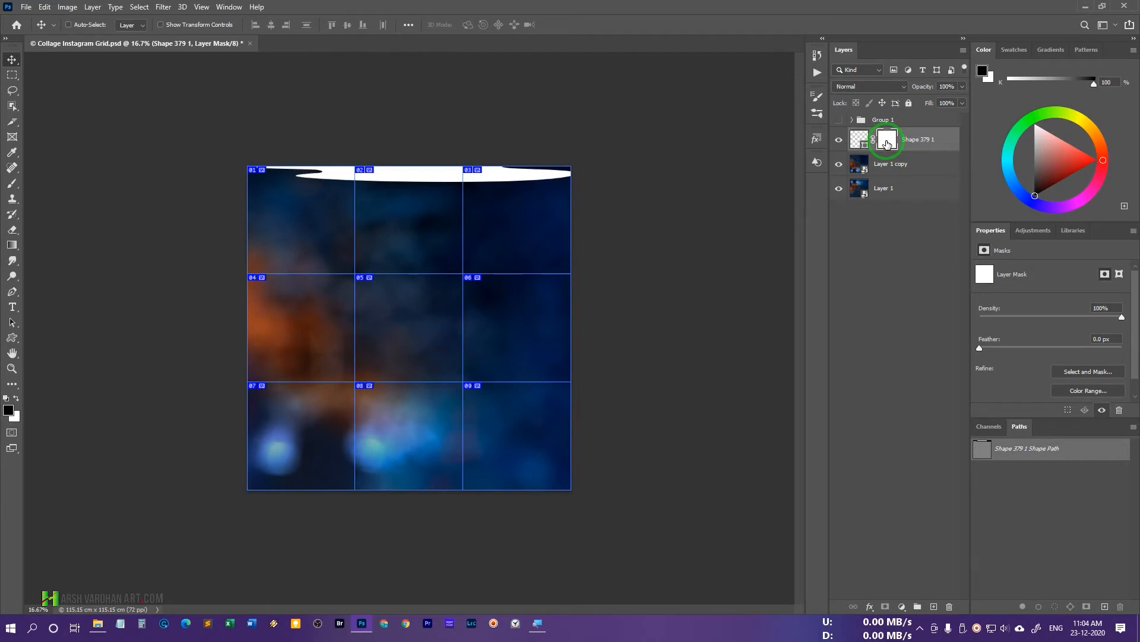
{"action": "left_click", "coordinate": [840, 120]}
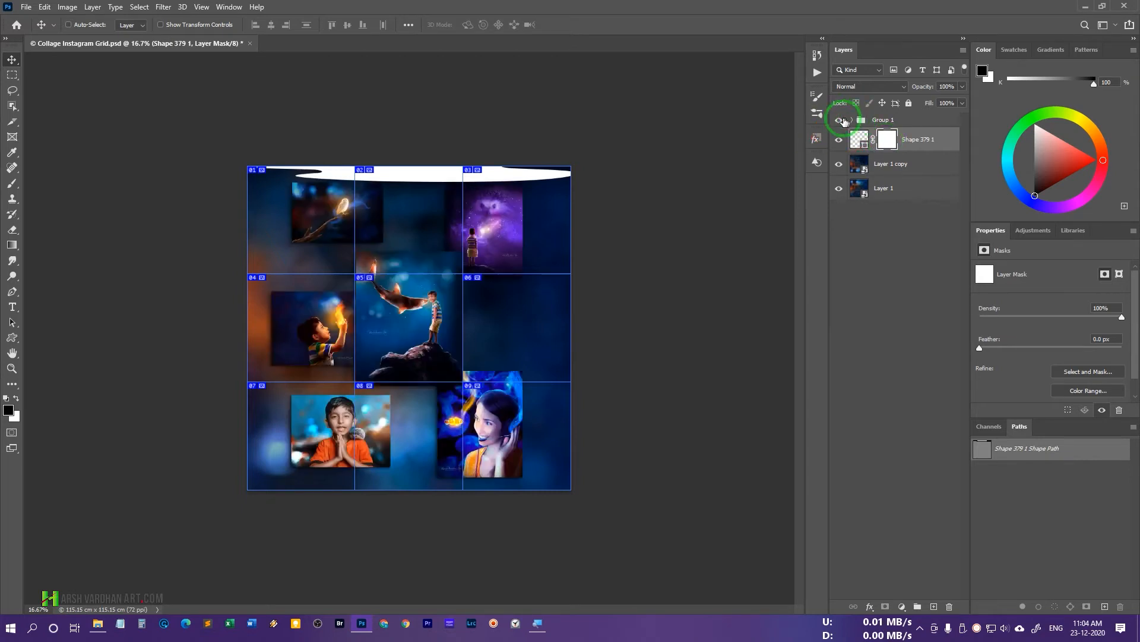
Step: Hide Group 1 and clip the mountain sky image layer to the white shape layer directly below it
{"action": "left_click", "coordinate": [844, 120]}
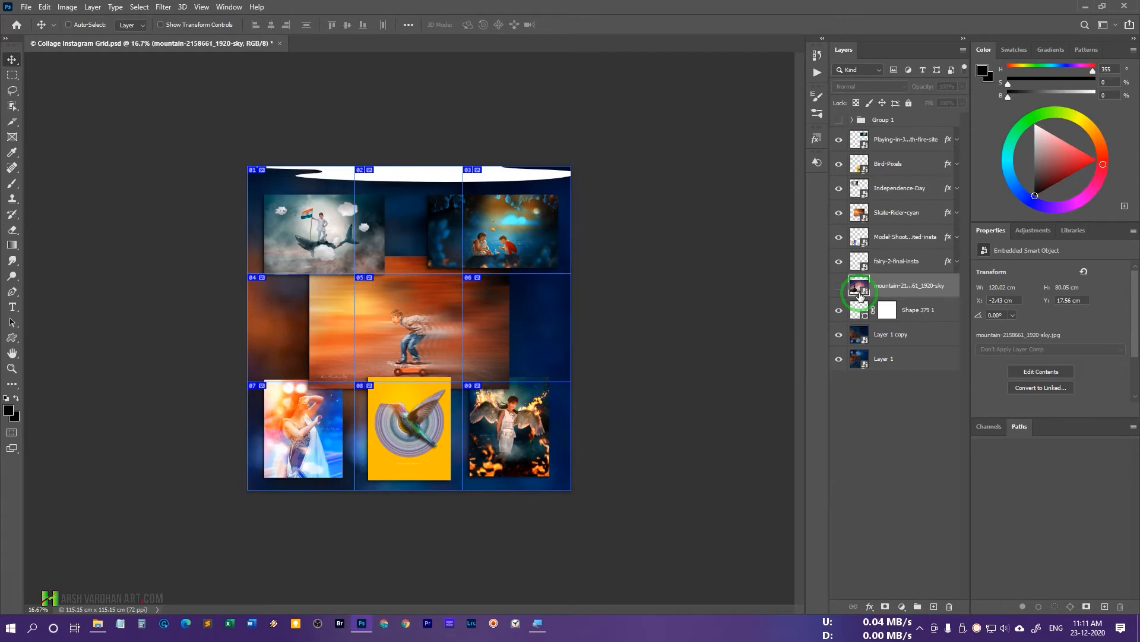
{"action": "mouse_move", "coordinate": [468, 159]}
{"action": "left_mouse_down"}
{"action": "mouse_move", "coordinate": [419, 229]}
{"action": "mouse_move", "coordinate": [393, 173]}
{"action": "left_mouse_up"}
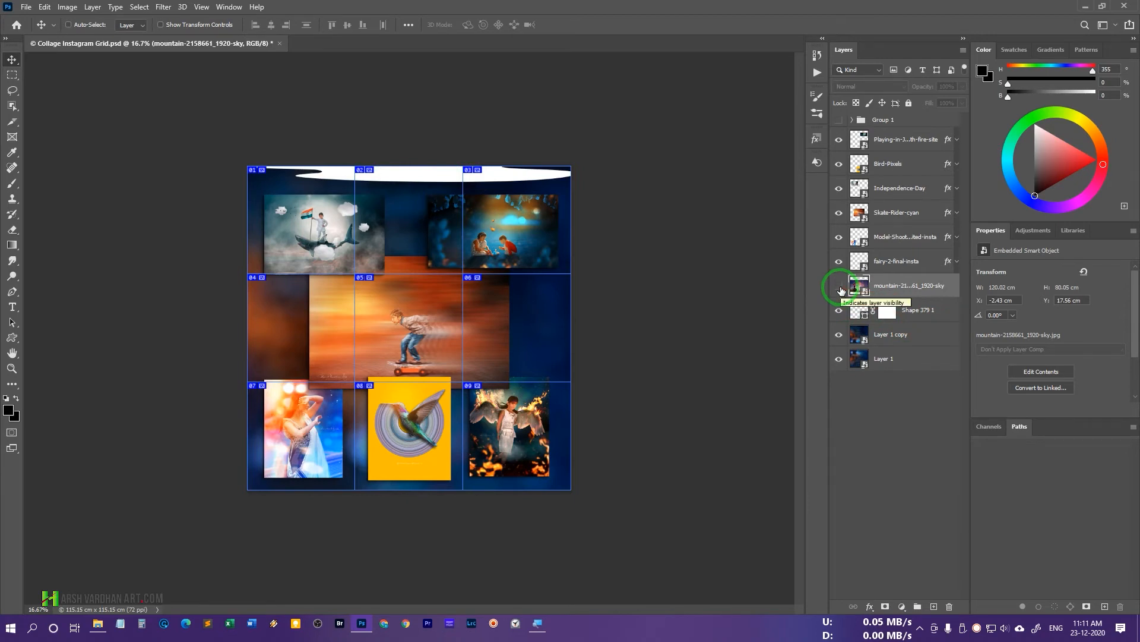
{"action": "left_click", "coordinate": [839, 288], "text": "alt"}
{"action": "left_click", "coordinate": [839, 287], "text": "alt"}
{"action": "left_click", "coordinate": [900, 289]}
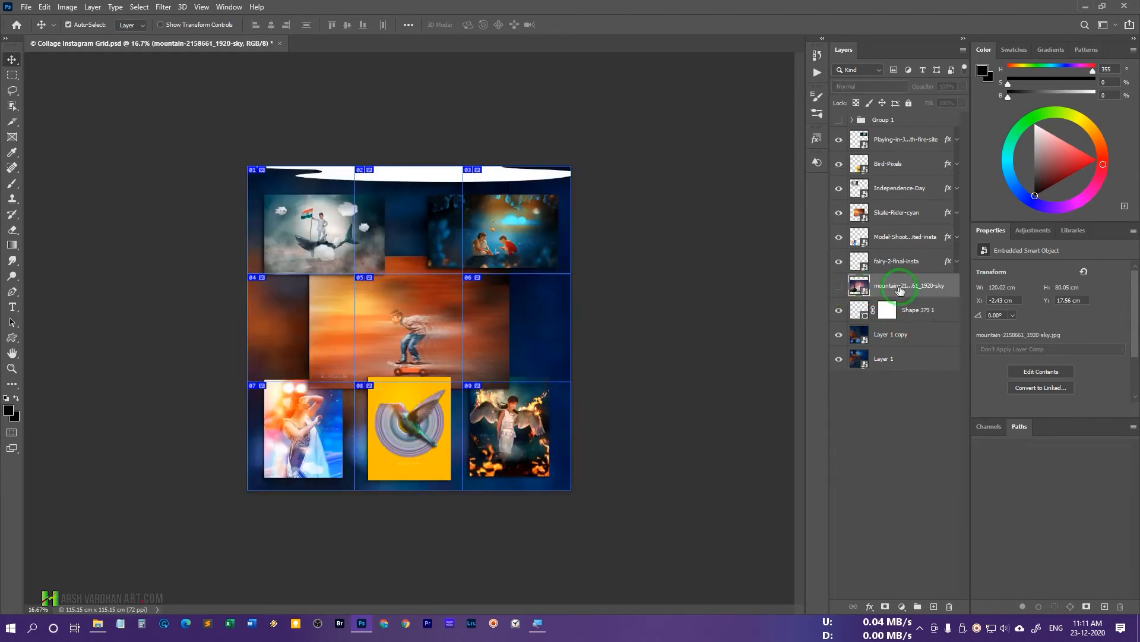
{"action": "left_click", "coordinate": [839, 288]}
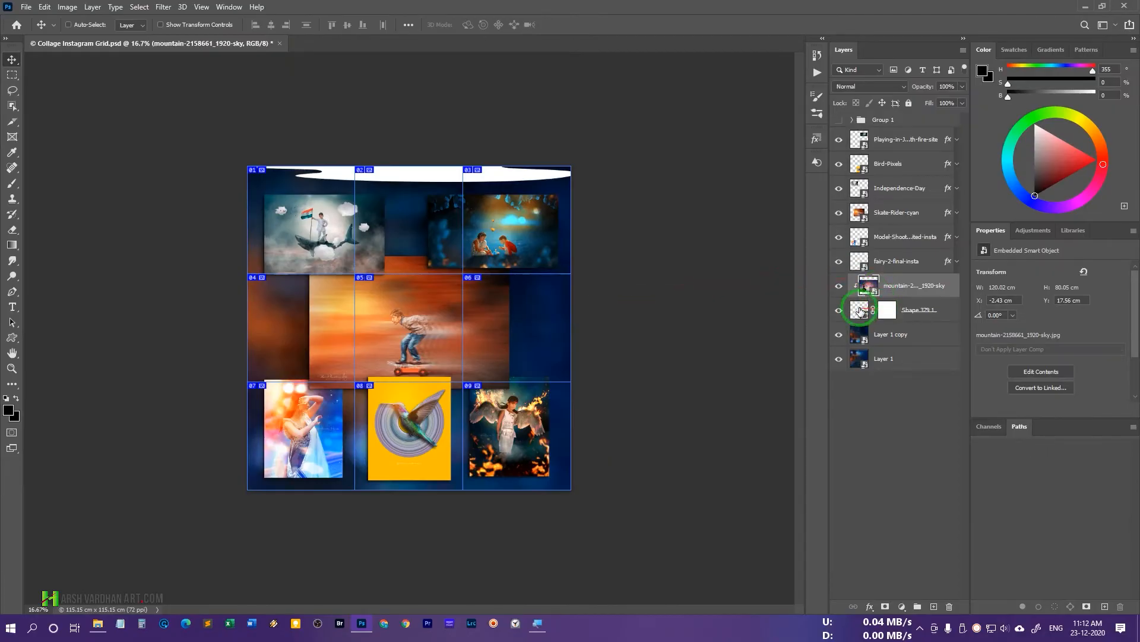
Step: Move the clipped mountain sky image up over the shape at the canvas's top edge, to about X -2.39 cm, Y -15.8 cm
{"action": "left_click", "coordinate": [454, 317]}
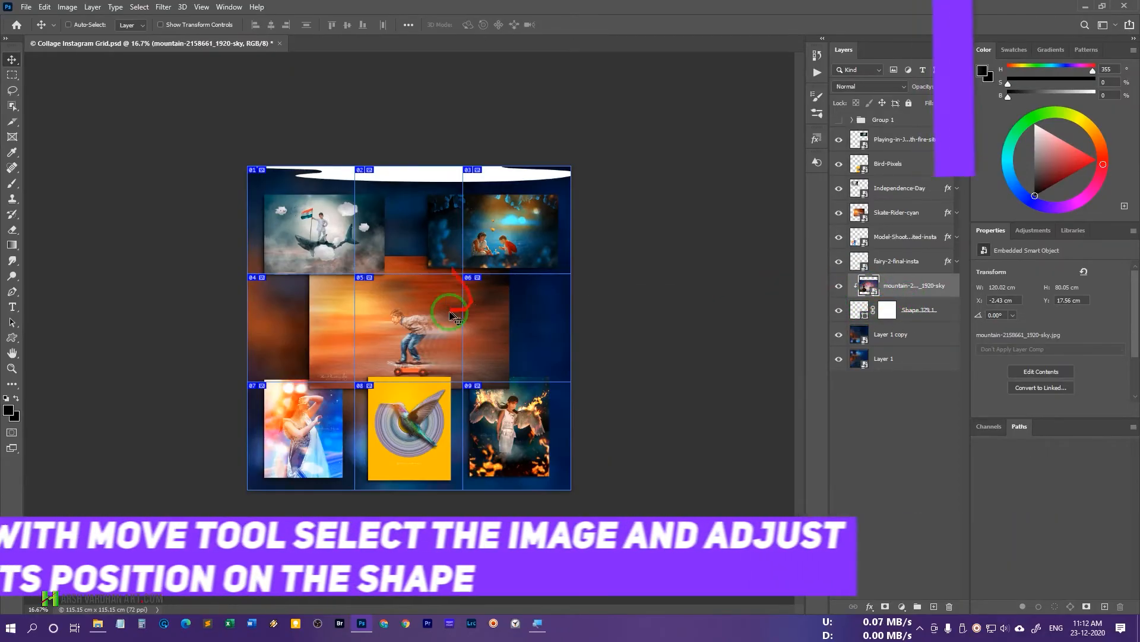
{"action": "left_click_drag", "start_coordinate": [454, 317], "coordinate": [435, 205]}
{"action": "key", "text": "ctrl+space"}
{"action": "left_click_drag", "start_coordinate": [404, 163], "coordinate": [454, 181]}
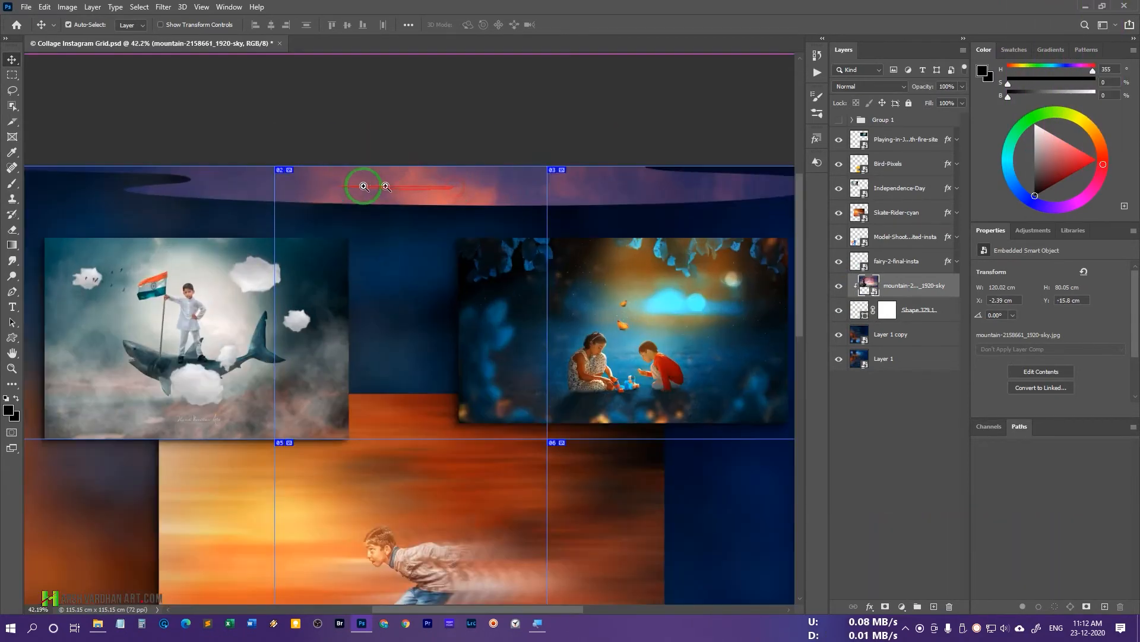
{"action": "left_click_drag", "start_coordinate": [541, 203], "coordinate": [524, 87]}
{"action": "left_click_drag", "start_coordinate": [564, 205], "coordinate": [499, 220]}
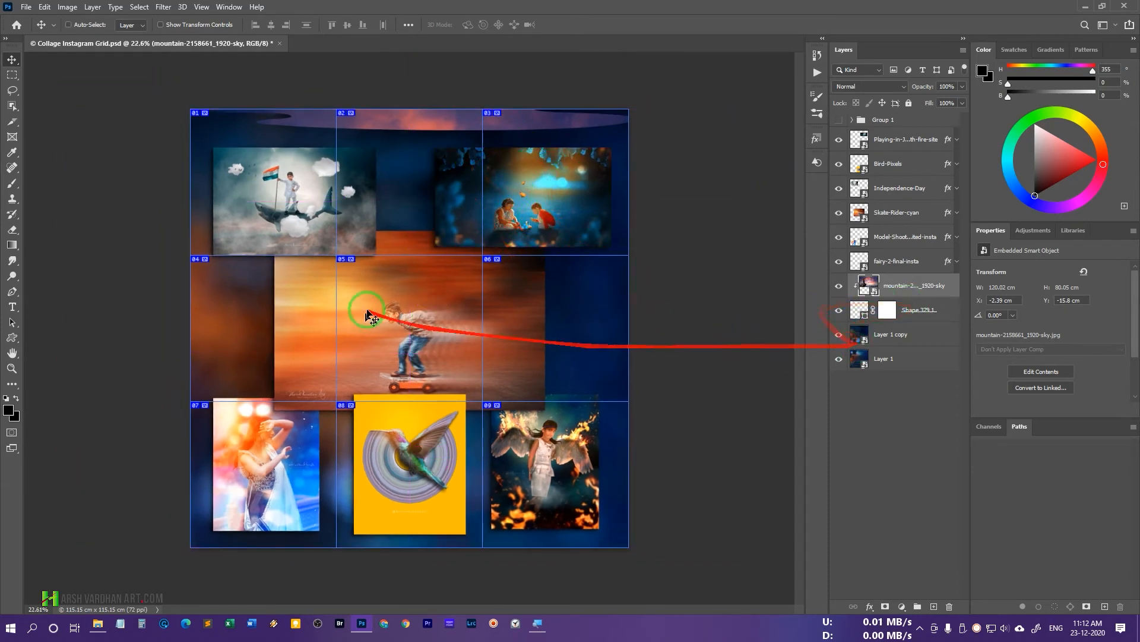
{"action": "key", "text": "ctrl+minus"}
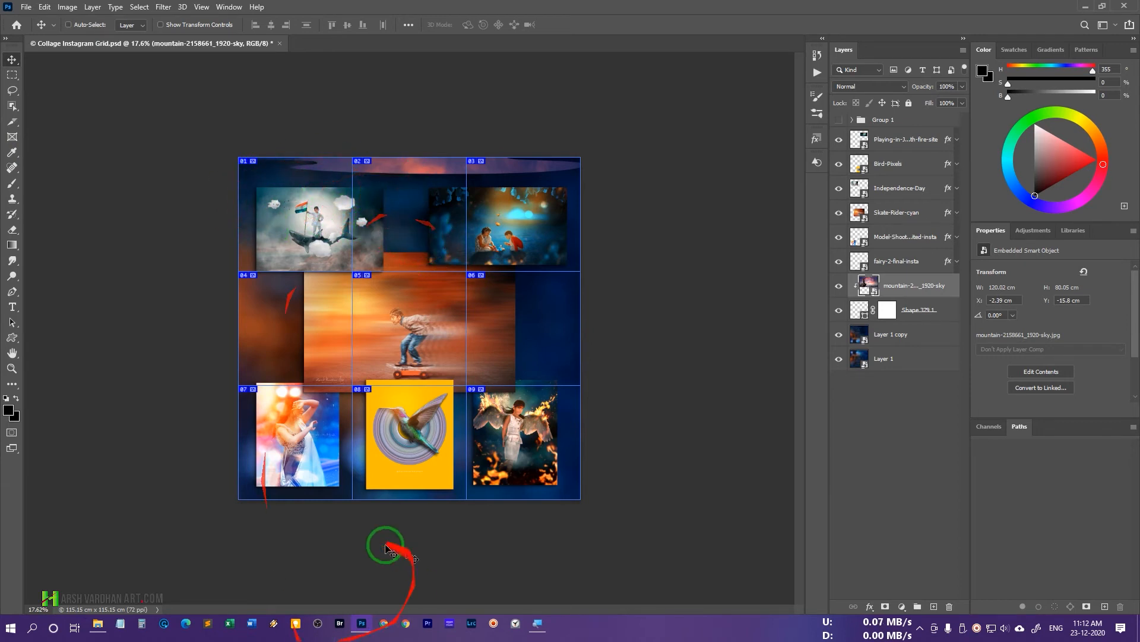
Step: Export all slices for web as JPEG images at maximum quality 100 into a new "grid 2" folder inside the images folder
{"action": "mouse_move", "coordinate": [98, 625]}
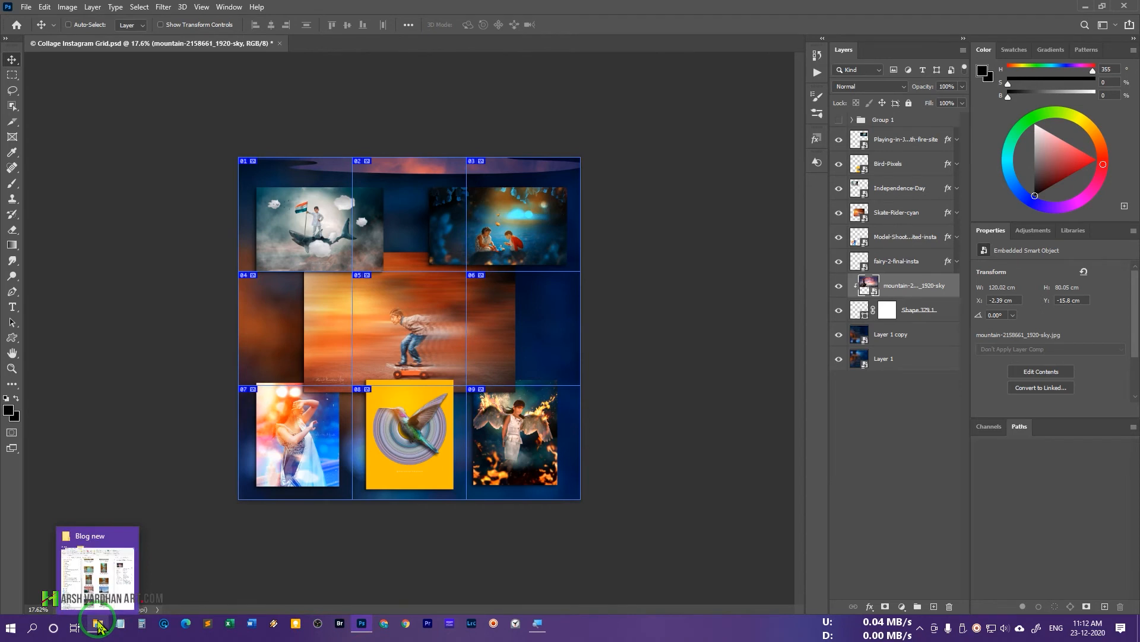
{"action": "left_click", "coordinate": [27, 8]}
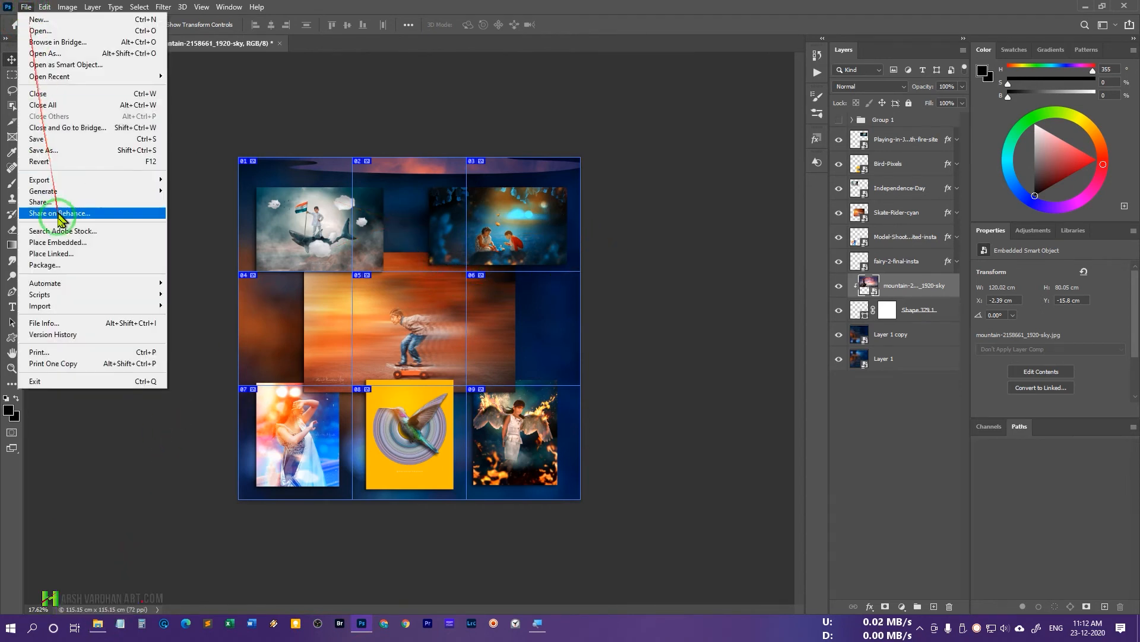
{"action": "left_click", "coordinate": [76, 183]}
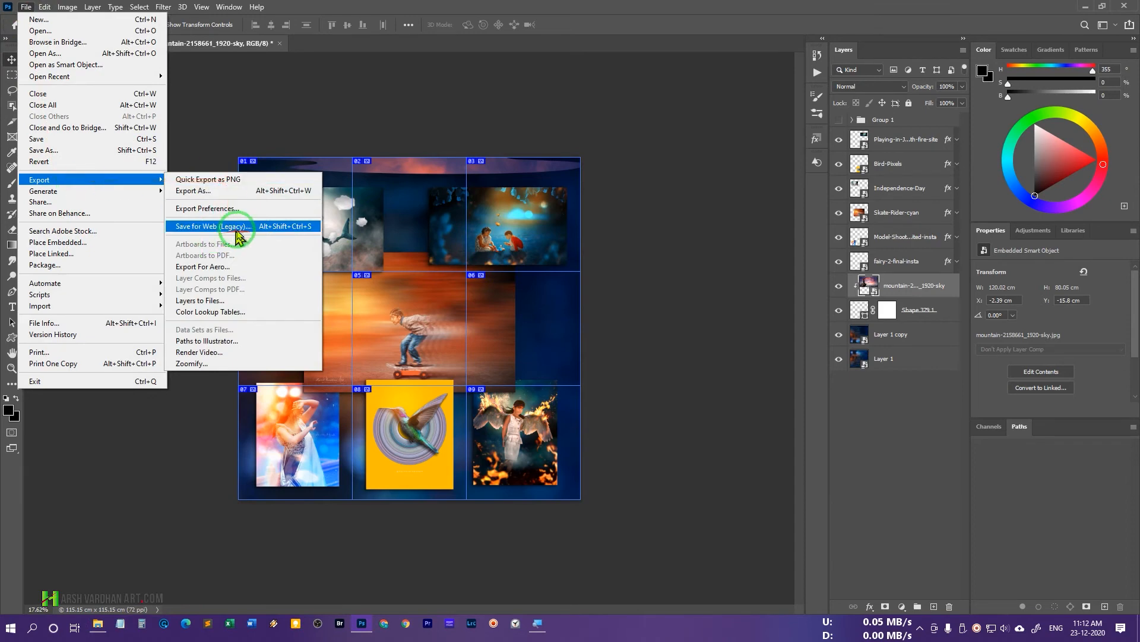
{"action": "left_click", "coordinate": [246, 236]}
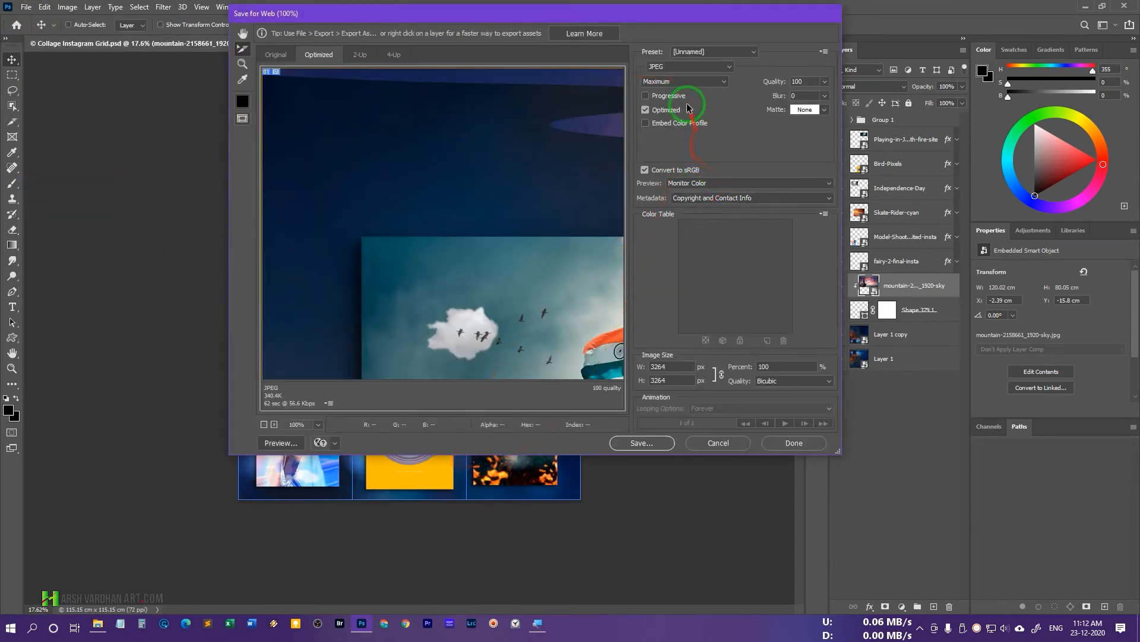
{"action": "left_click", "coordinate": [641, 443]}
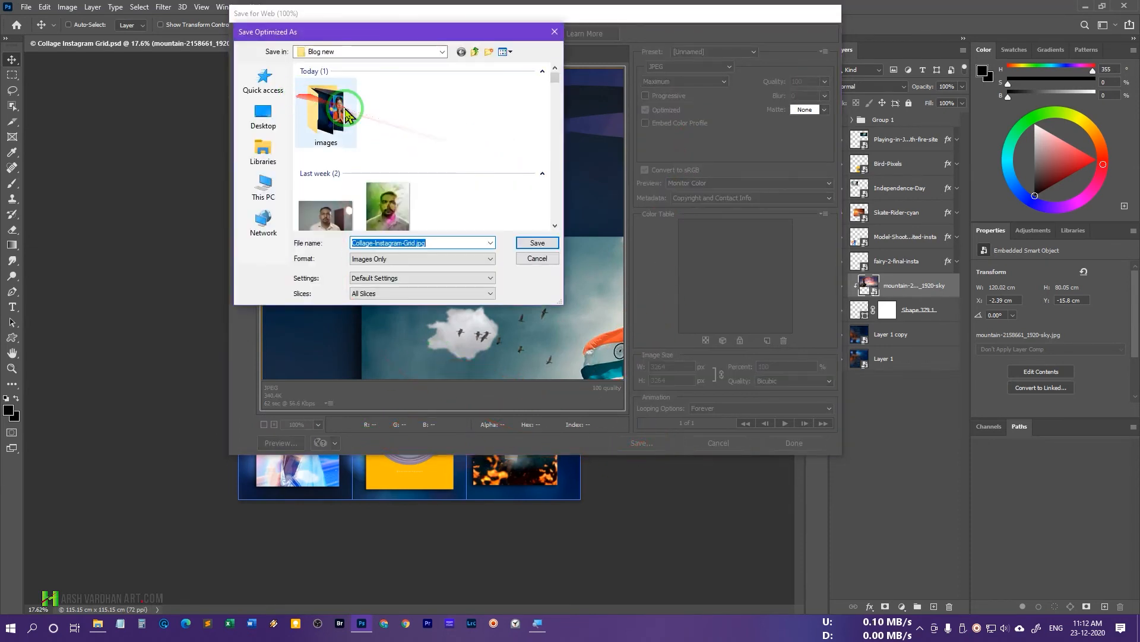
{"action": "double_click", "coordinate": [327, 113]}
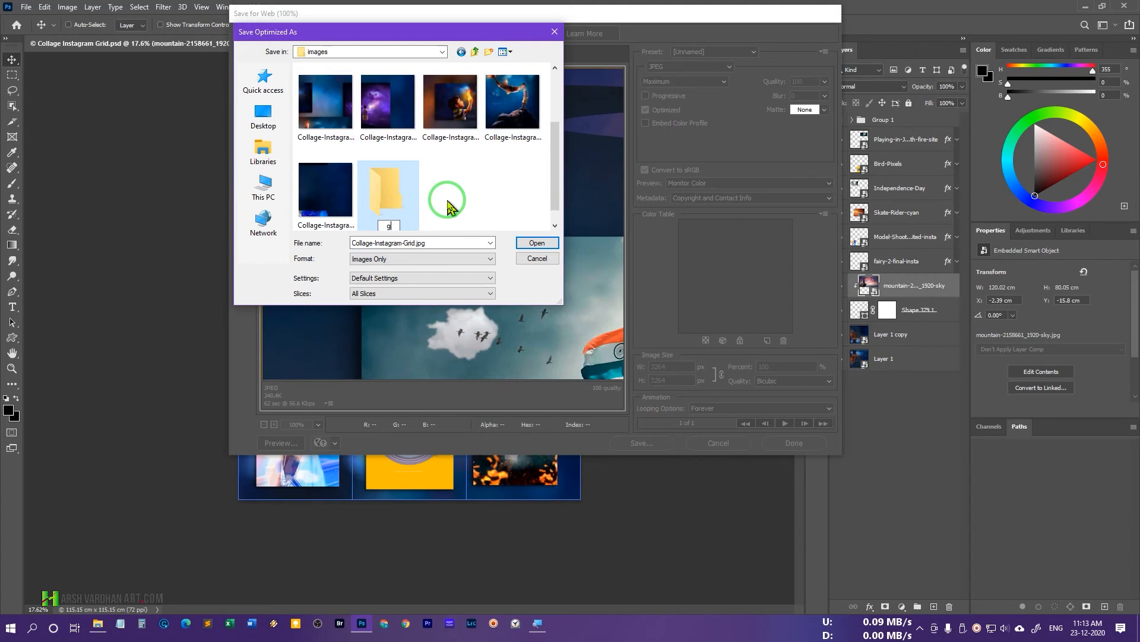
{"action": "type", "text": "2"}
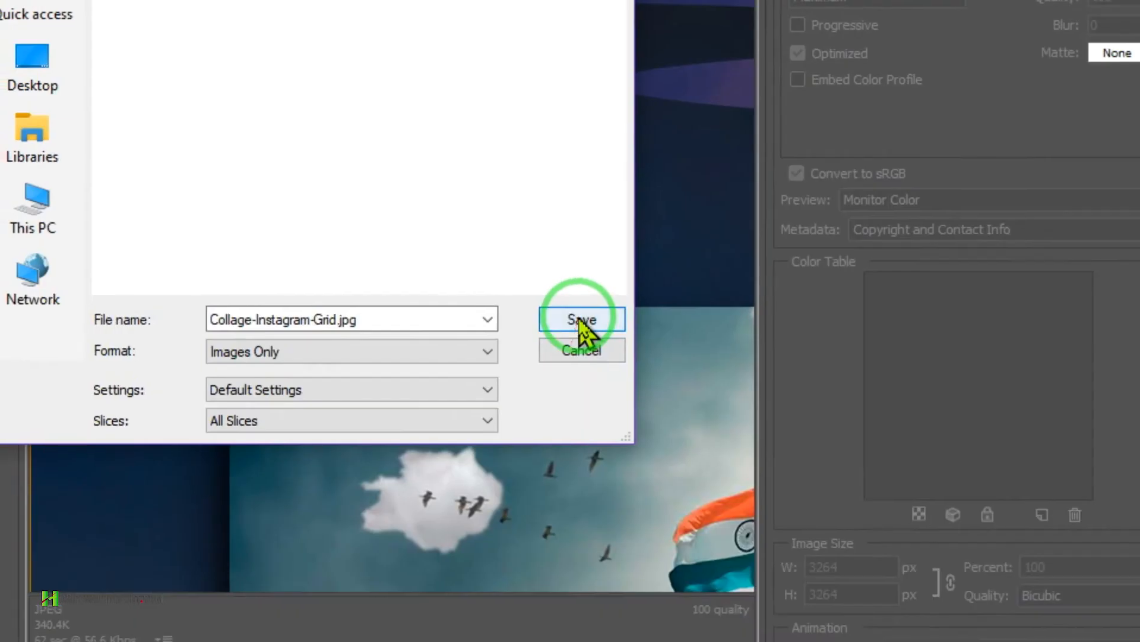
{"action": "left_click", "coordinate": [752, 406]}
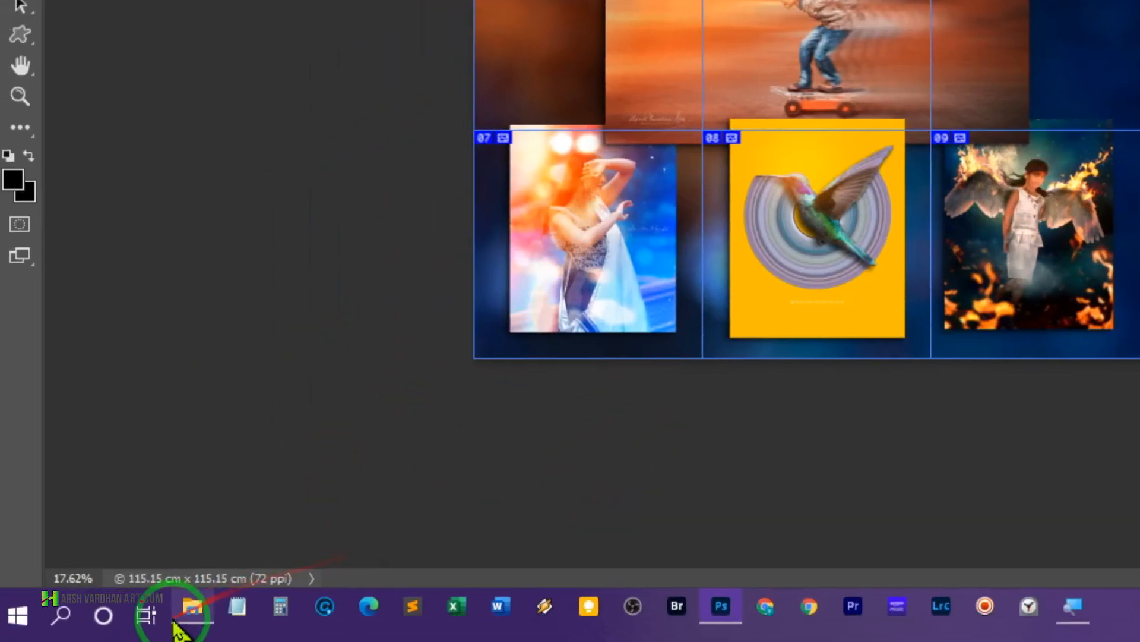
Step: Switch to File Explorer, open the images folder inside "grid 2", and refresh the list of exported slices
{"action": "left_click", "coordinate": [107, 639]}
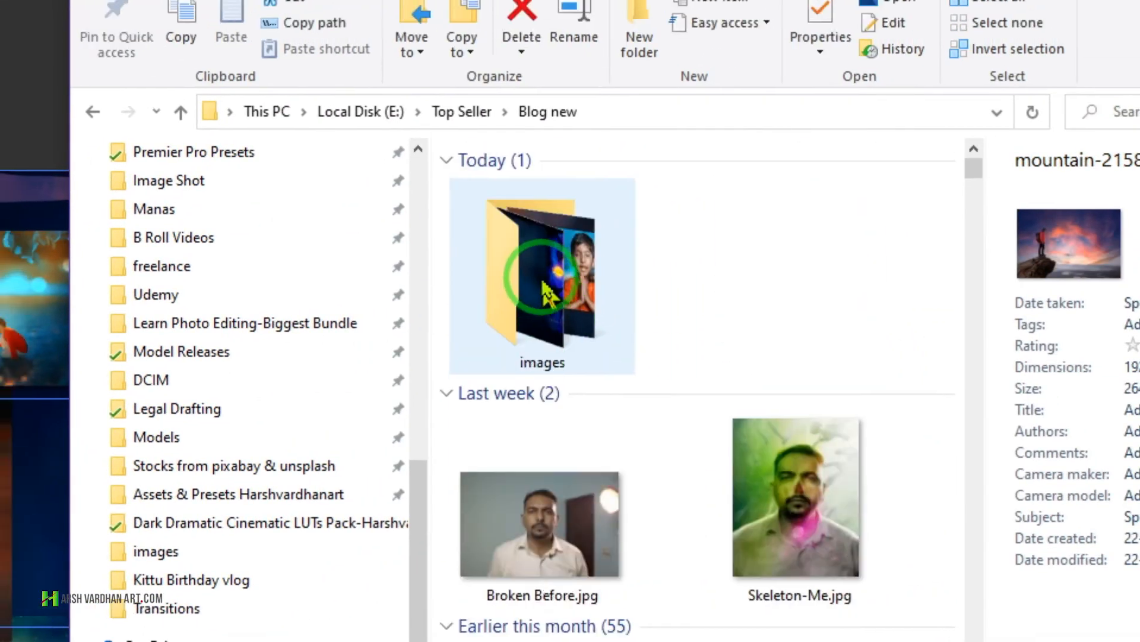
{"action": "left_click", "coordinate": [527, 236]}
{"action": "double_click", "coordinate": [576, 336]}
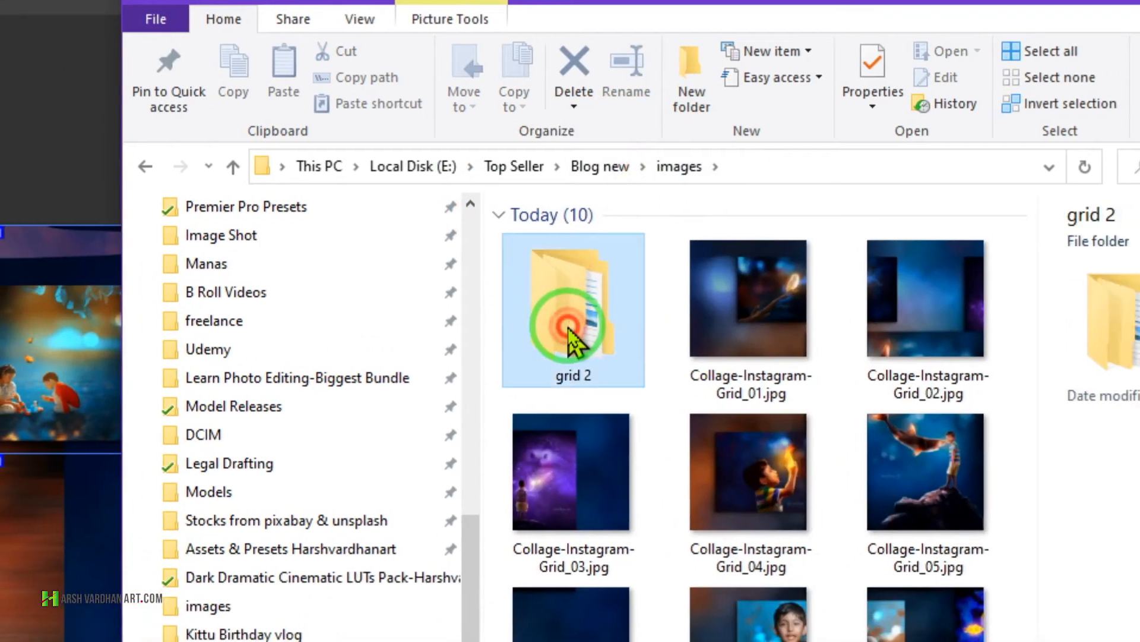
{"action": "double_click", "coordinate": [573, 333]}
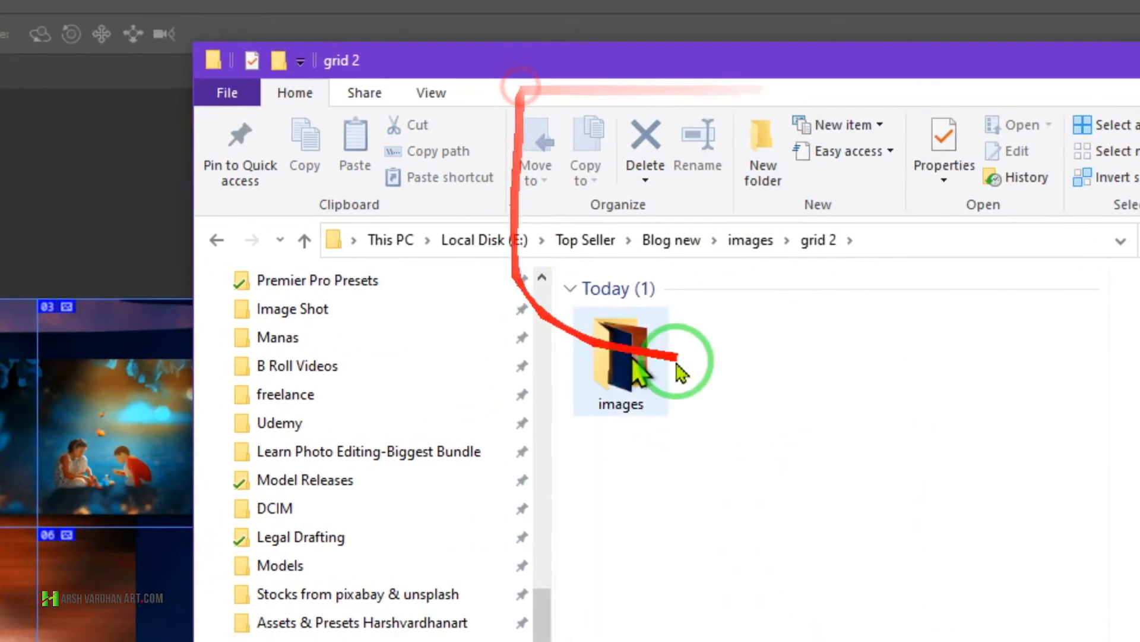
{"action": "left_click", "coordinate": [524, 356]}
{"action": "double_click", "coordinate": [575, 339]}
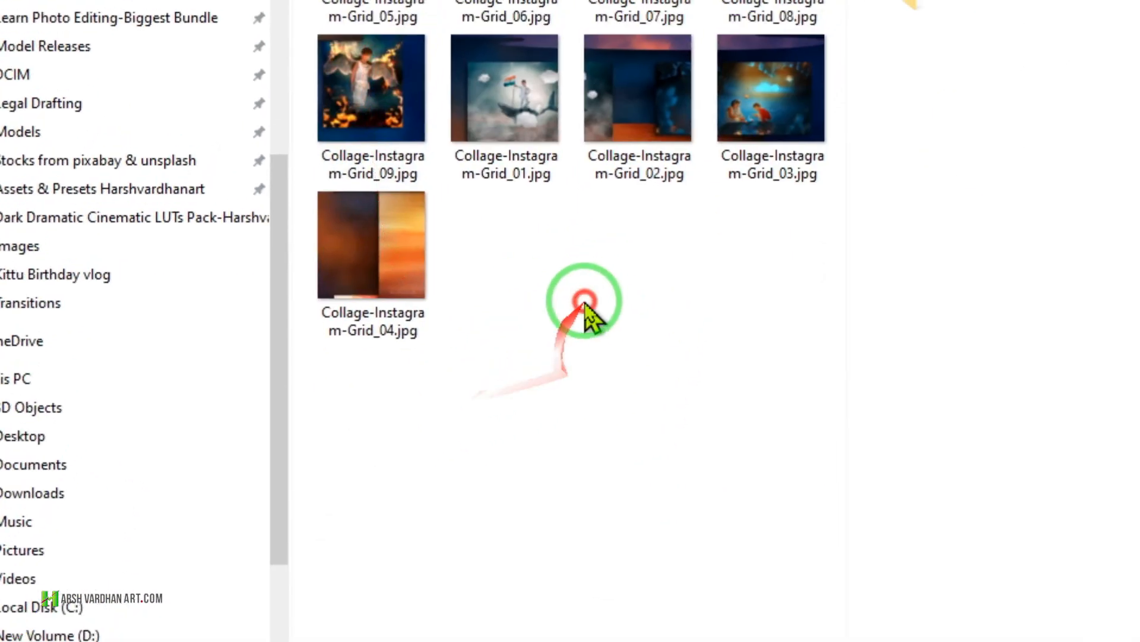
{"action": "key", "text": "F5"}
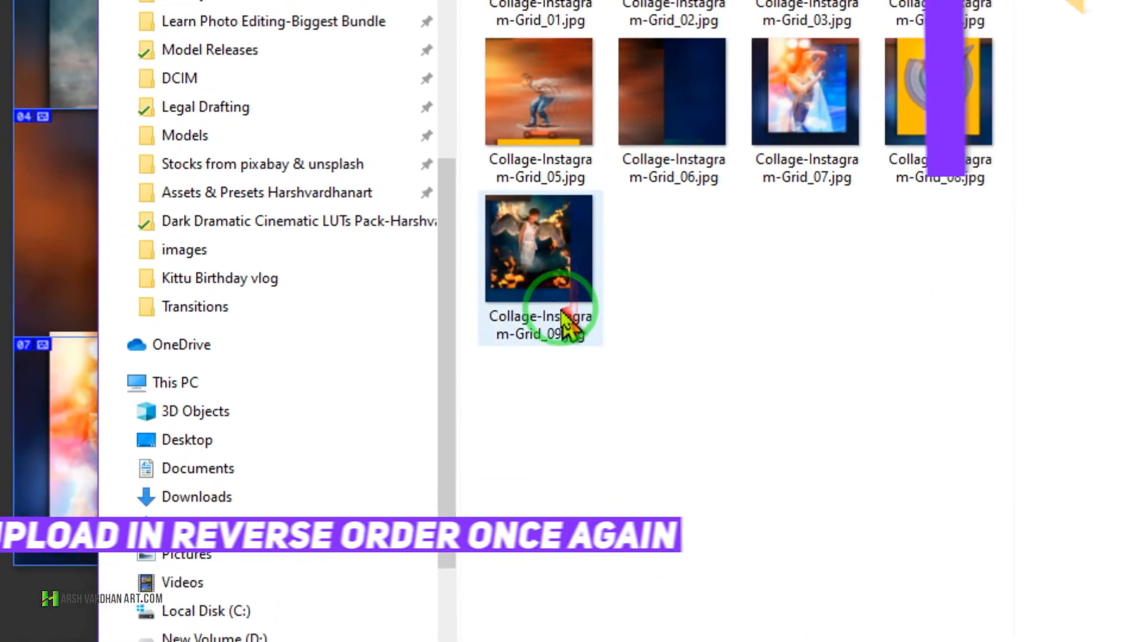
Step: Go through the exported slices in reverse upload order, from Collage-Instagram-Grid_09.jpg to Collage-Instagram-Grid_01.jpg
{"action": "left_click", "coordinate": [557, 252]}
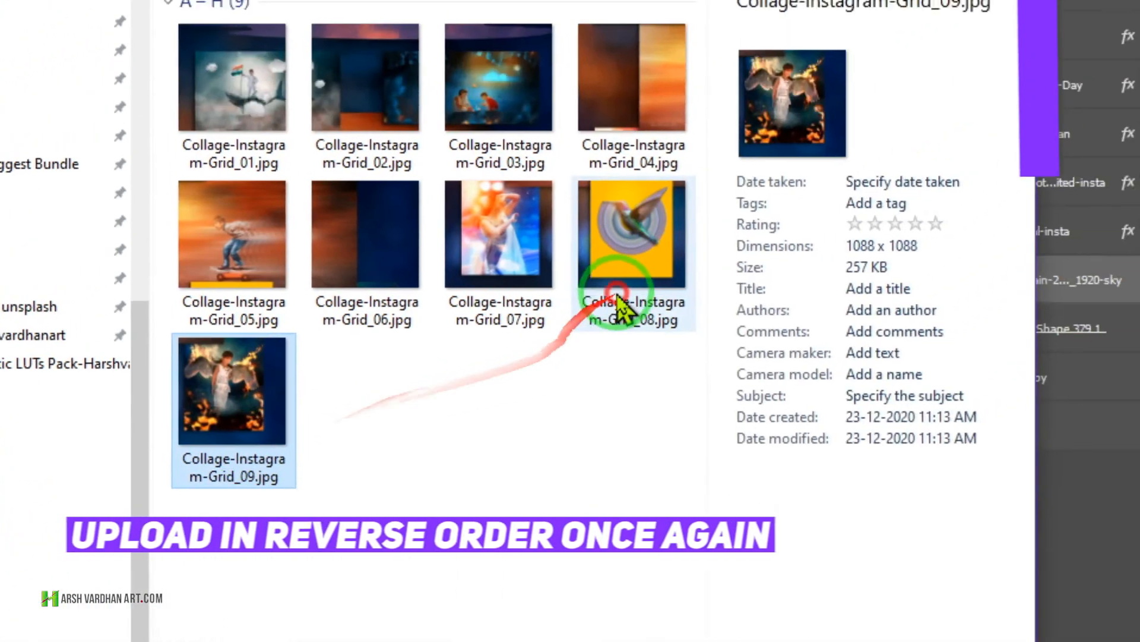
{"action": "left_click", "coordinate": [617, 300]}
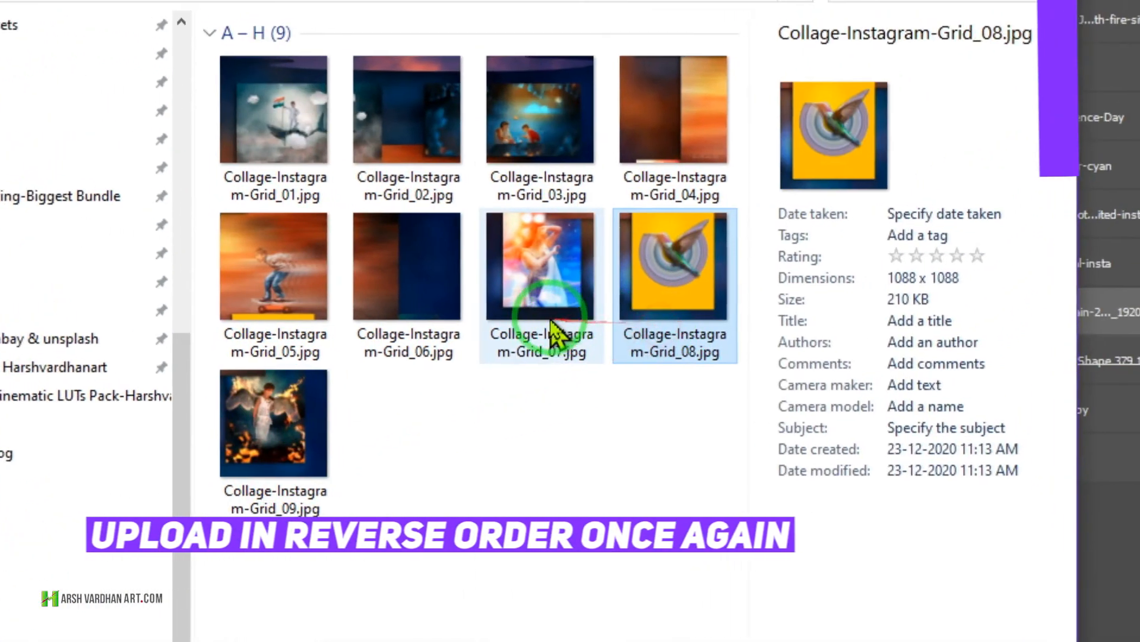
{"action": "left_click", "coordinate": [499, 238]}
{"action": "left_click", "coordinate": [365, 238]}
{"action": "left_click", "coordinate": [232, 237]}
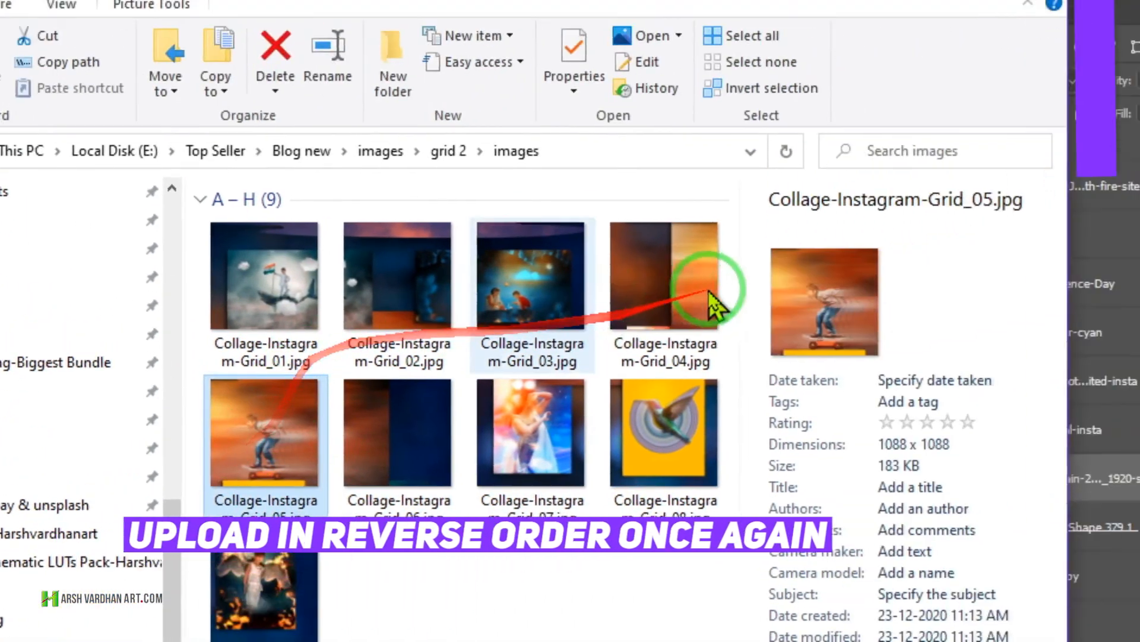
{"action": "left_click", "coordinate": [713, 303]}
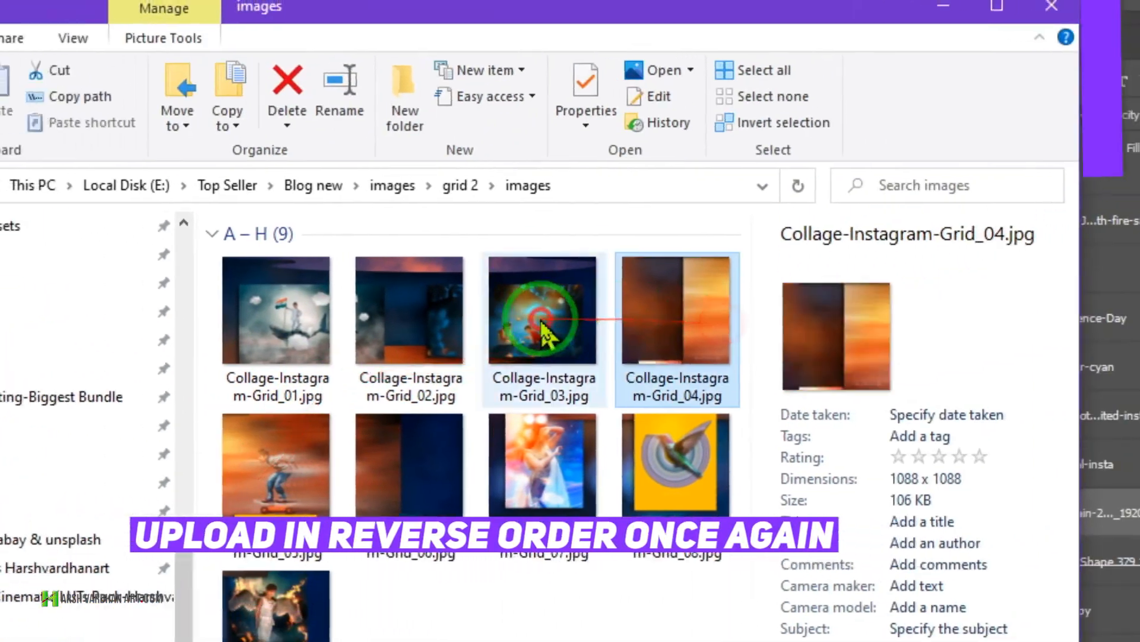
{"action": "left_click", "coordinate": [523, 279]}
{"action": "left_click", "coordinate": [397, 276]}
{"action": "left_click", "coordinate": [265, 276]}
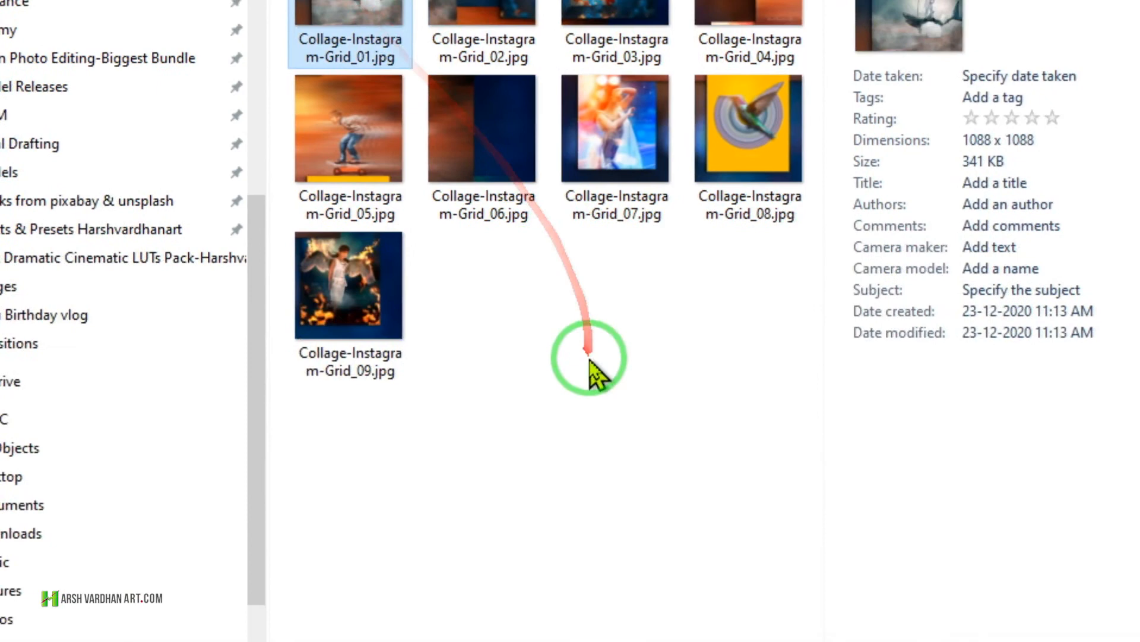
{"action": "left_click", "coordinate": [588, 360]}
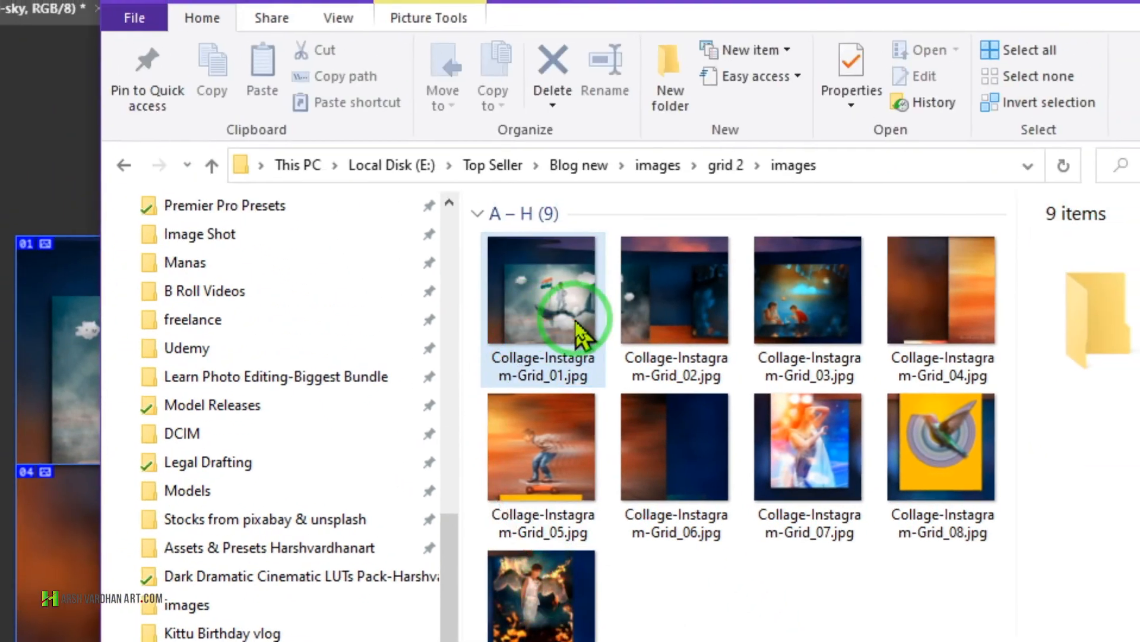
Step: Preview the exported slices at full size, starting with Collage-Instagram-Grid_01.jpg, and return to Photoshop
{"action": "double_click", "coordinate": [594, 264]}
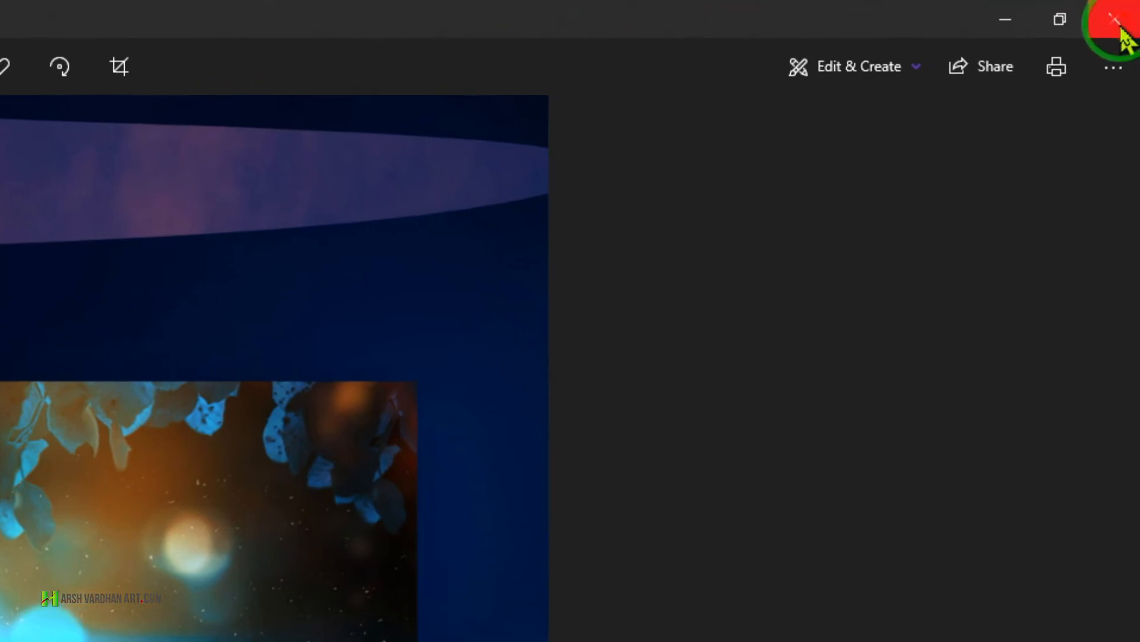
{"action": "left_click", "coordinate": [1134, 12]}
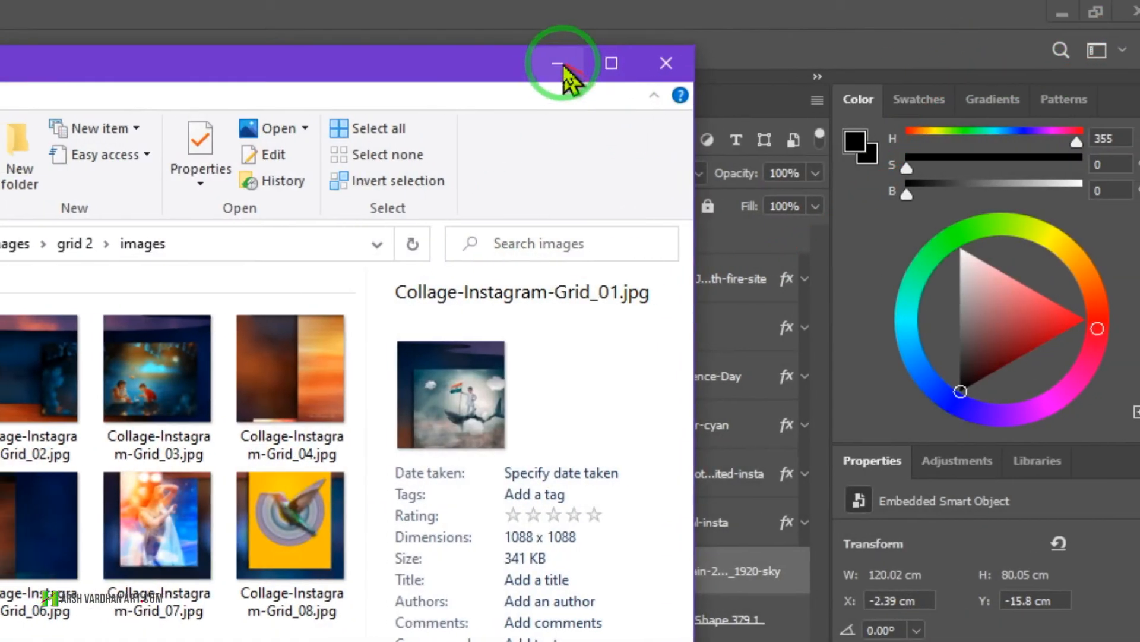
{"action": "left_click", "coordinate": [562, 65]}
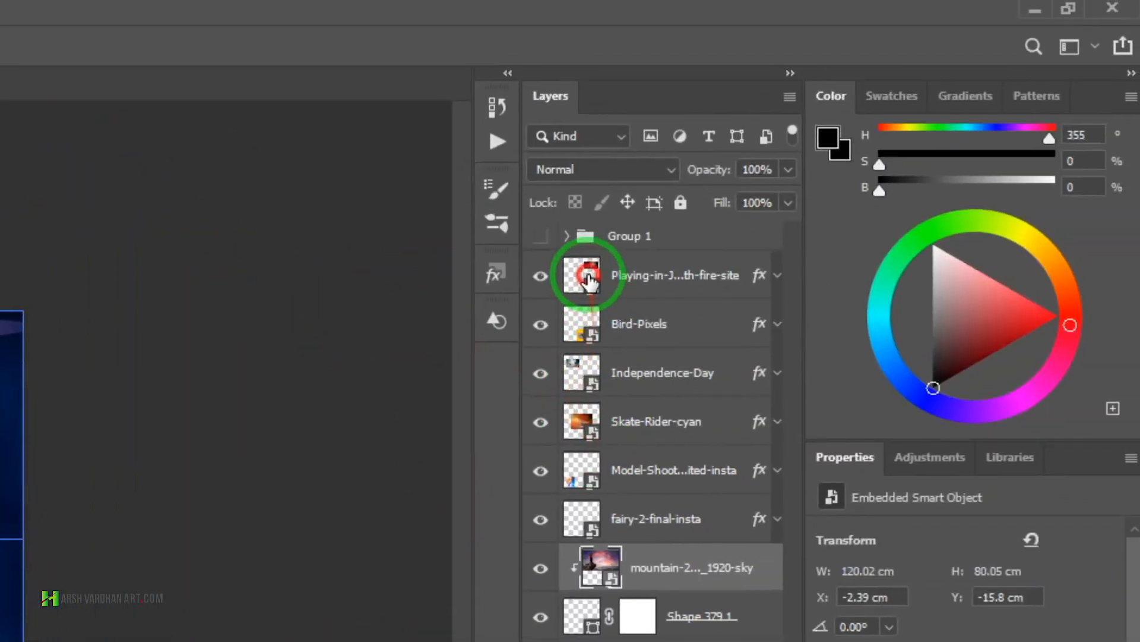
Step: Place the pexels-photo-1789968 image above Layer 1 copy as the new background and select the Shape 379 1 layer
{"action": "left_click", "coordinate": [889, 224]}
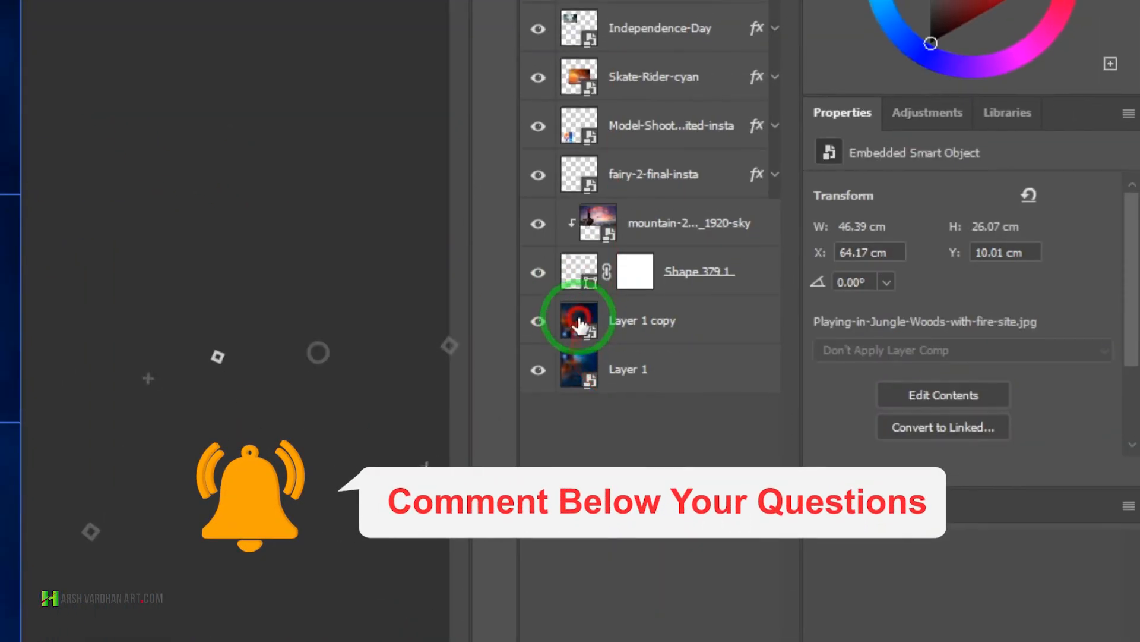
{"action": "left_click", "coordinate": [562, 324]}
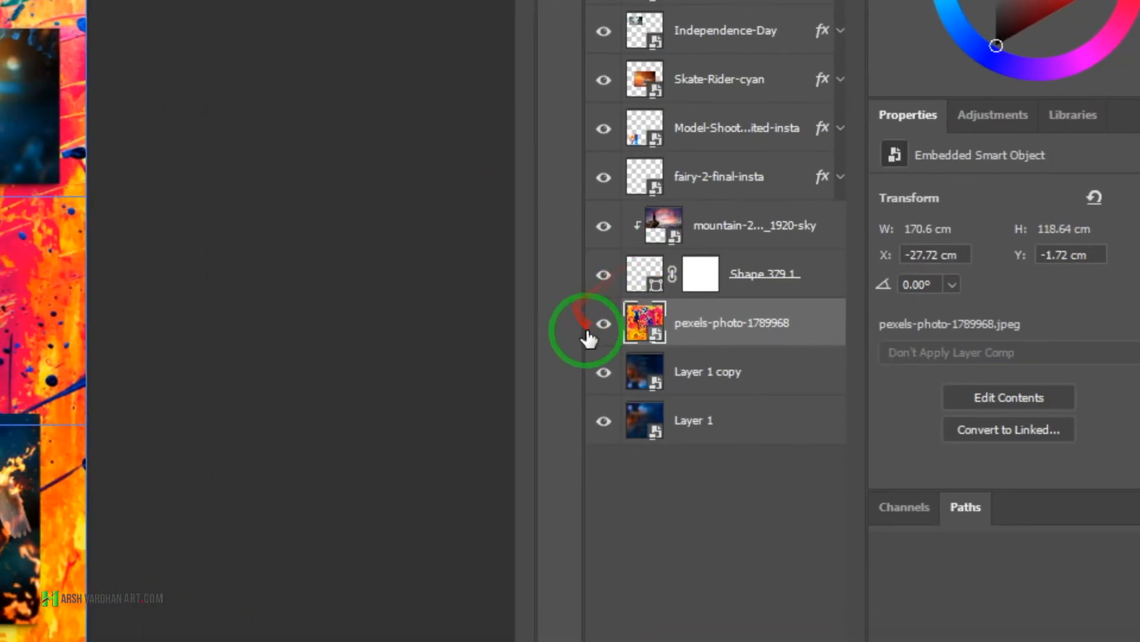
{"action": "left_click", "coordinate": [570, 322], "text": "alt"}
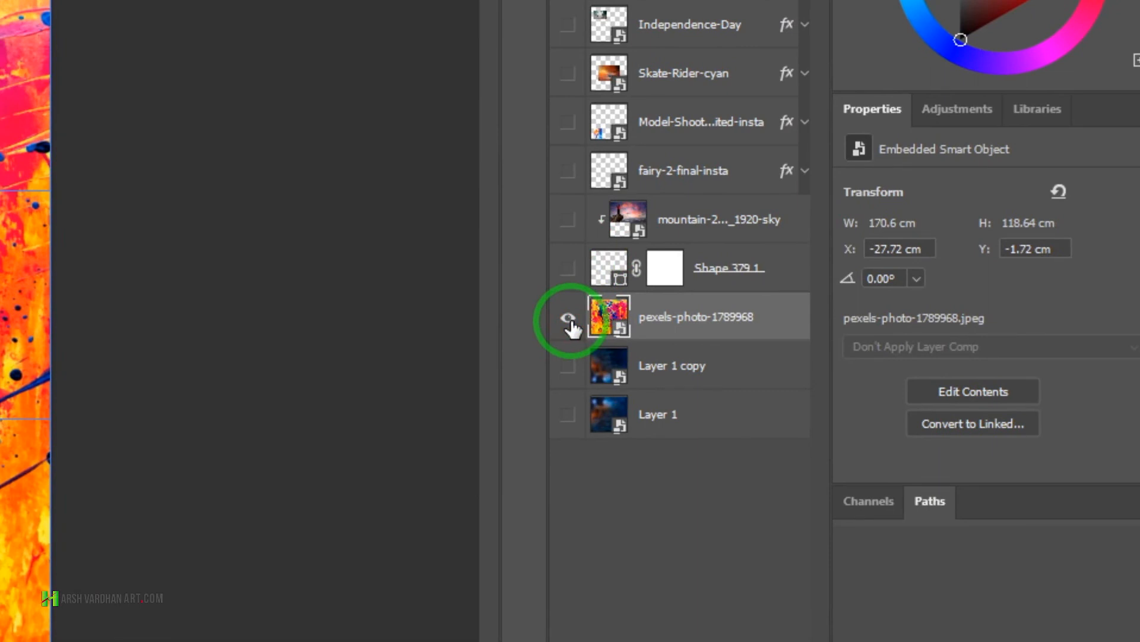
{"action": "left_click", "coordinate": [569, 321], "text": "alt"}
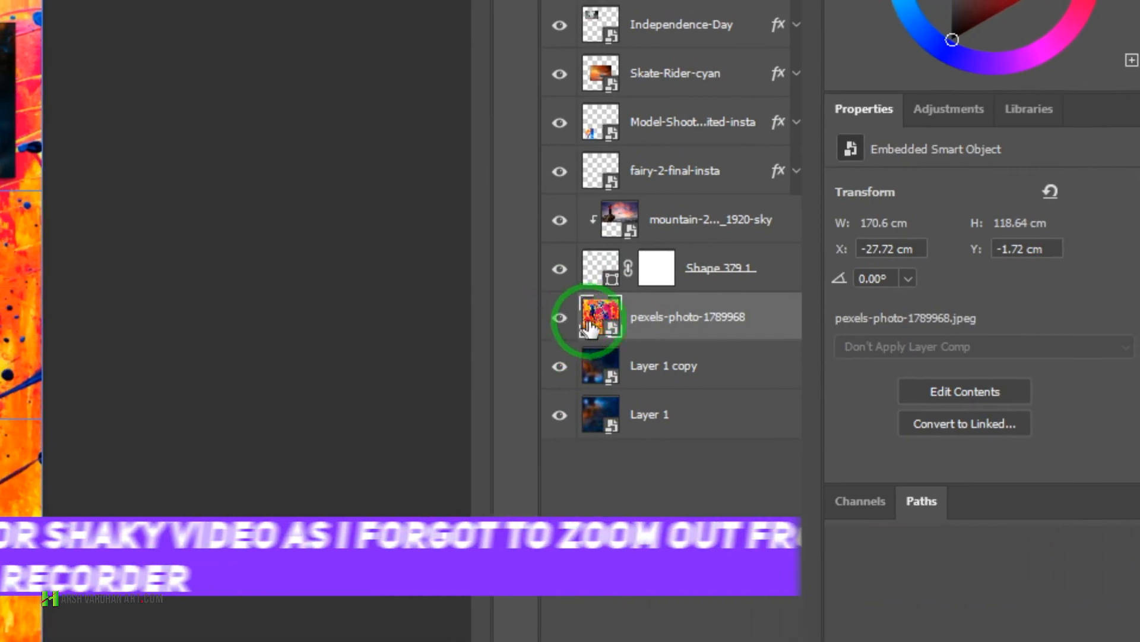
{"action": "left_click", "coordinate": [603, 270]}
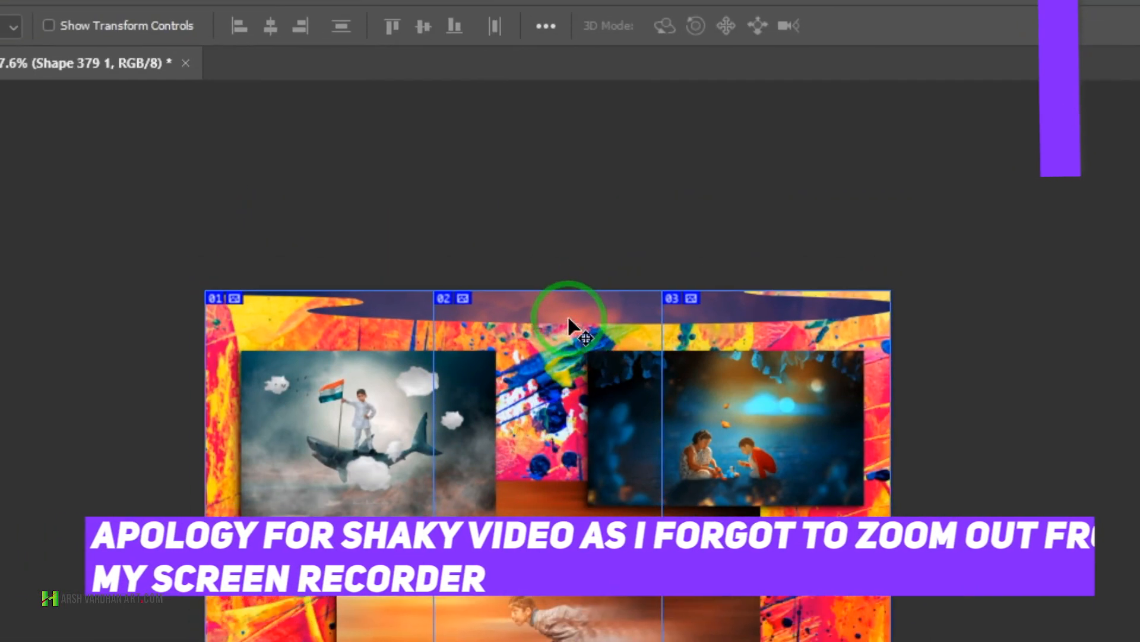
Step: Try to move the Shape 379 1 layer down from the collage's upper edge
{"action": "left_click_drag", "start_coordinate": [569, 323], "coordinate": [567, 641]}
{"action": "left_click_drag", "start_coordinate": [575, 368], "coordinate": [582, 462]}
{"action": "left_click_drag", "start_coordinate": [571, 360], "coordinate": [574, 360]}
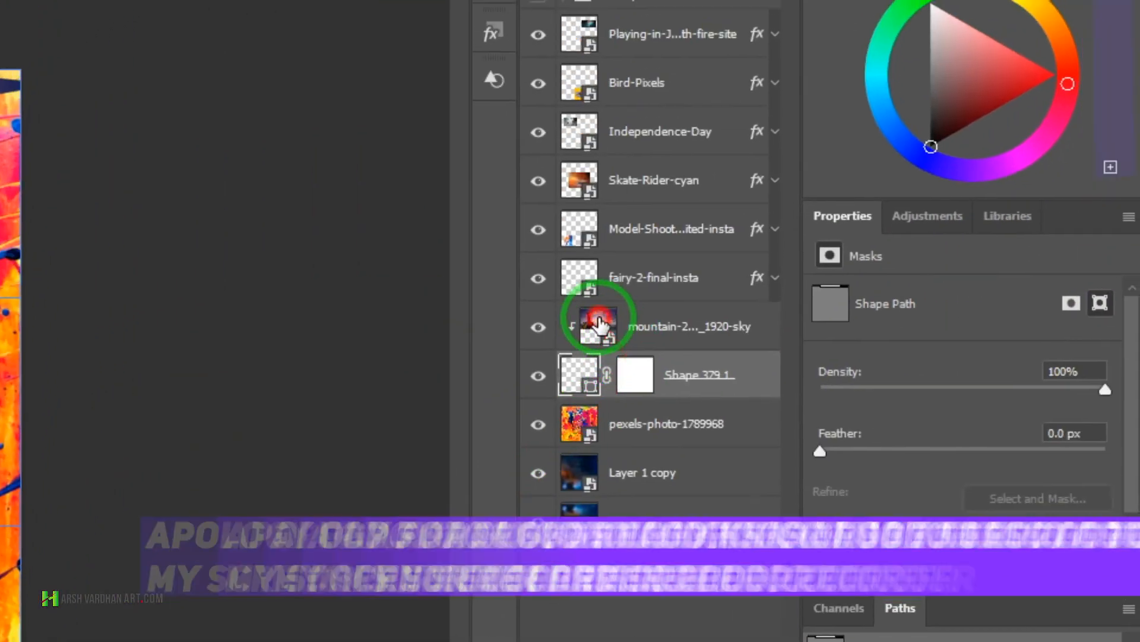
Step: Group the mountain sky image with the Shape 379 1 layer and name the group "shape"
{"action": "left_click", "coordinate": [599, 320]}
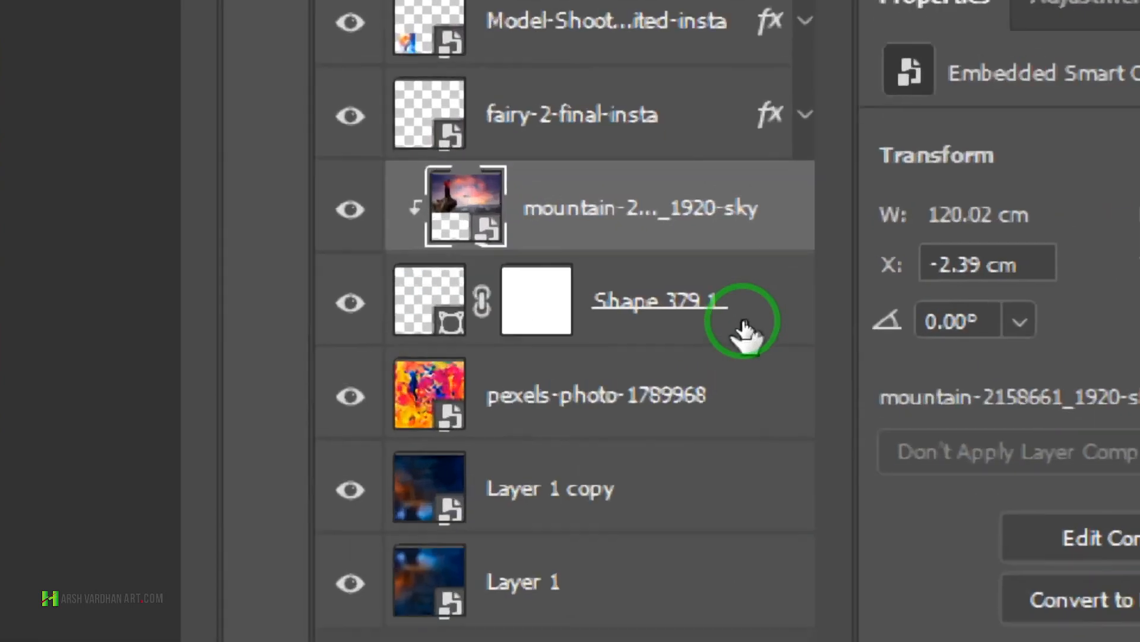
{"action": "left_click", "coordinate": [765, 309], "text": "ctrl"}
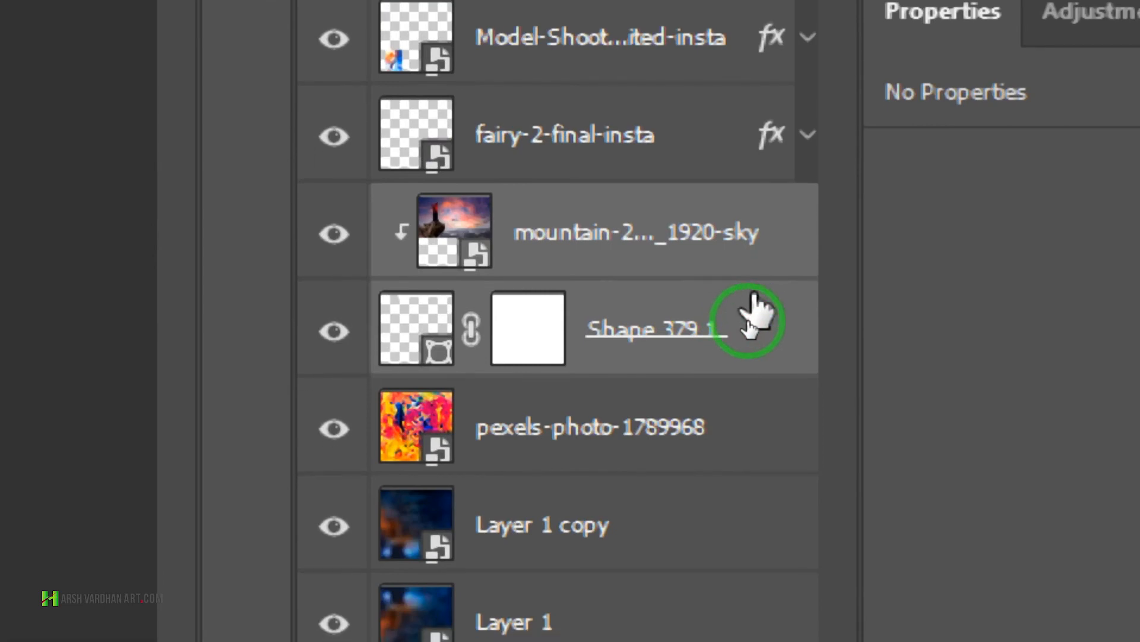
{"action": "key", "text": "ctrl+g"}
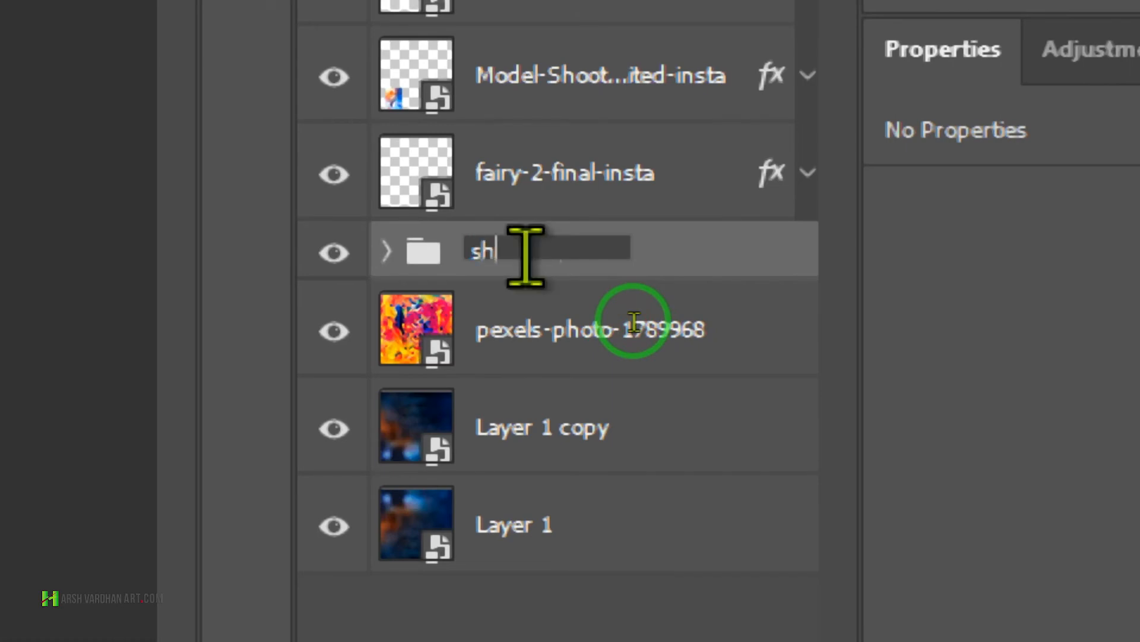
{"action": "type", "text": "shape"}
{"action": "key", "text": "Return"}
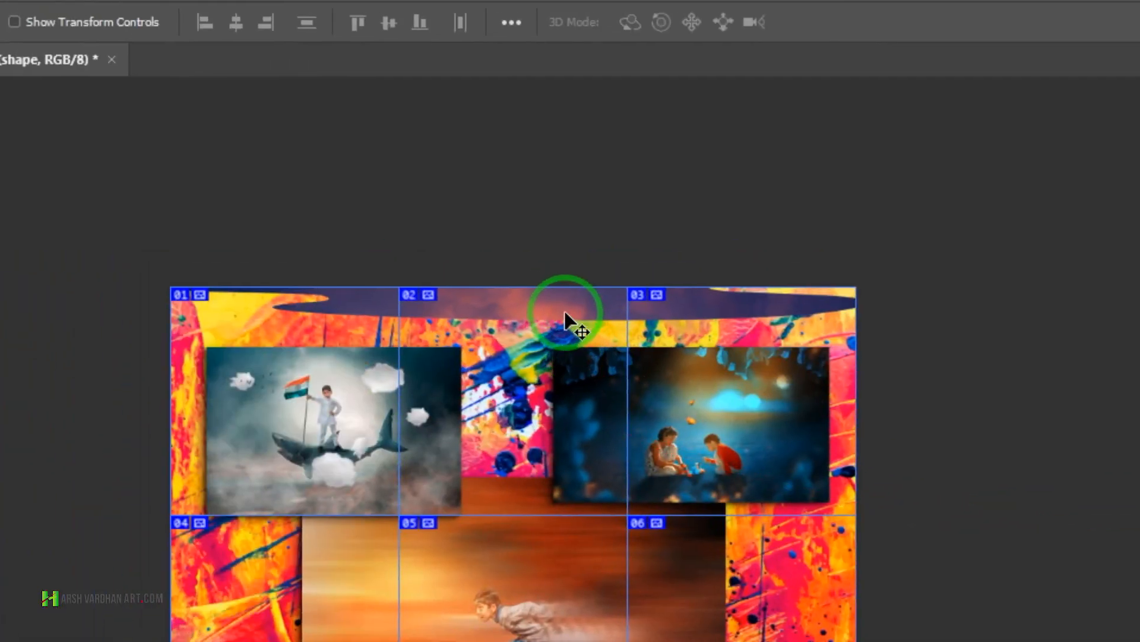
Step: Move the shape group down the collage, expand it, and invert the layer mask on Shape 379 1
{"action": "left_click_drag", "start_coordinate": [566, 324], "coordinate": [576, 521]}
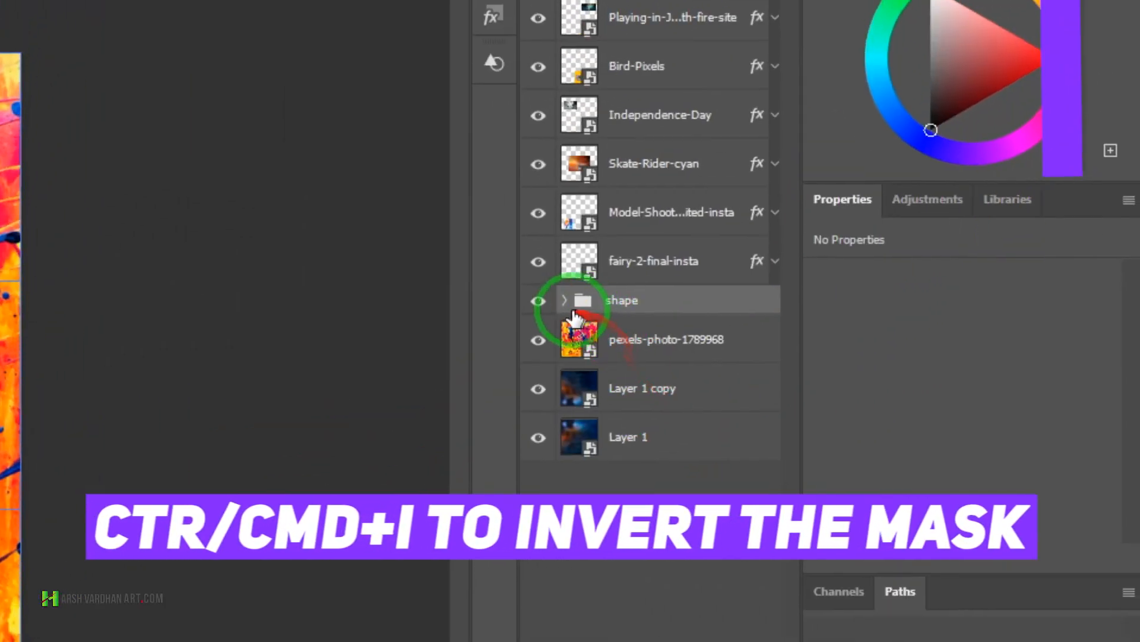
{"action": "left_click", "coordinate": [802, 62]}
{"action": "left_click", "coordinate": [659, 333]}
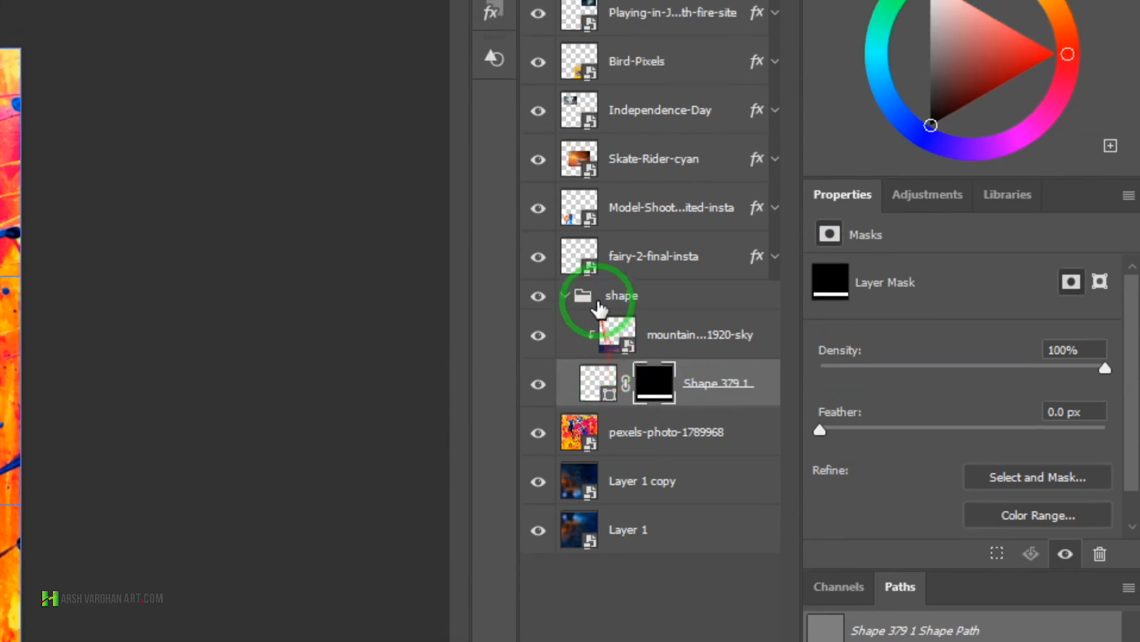
Step: Select the whole shape group and position its strip along the lower edge of the collage
{"action": "left_click", "coordinate": [600, 226]}
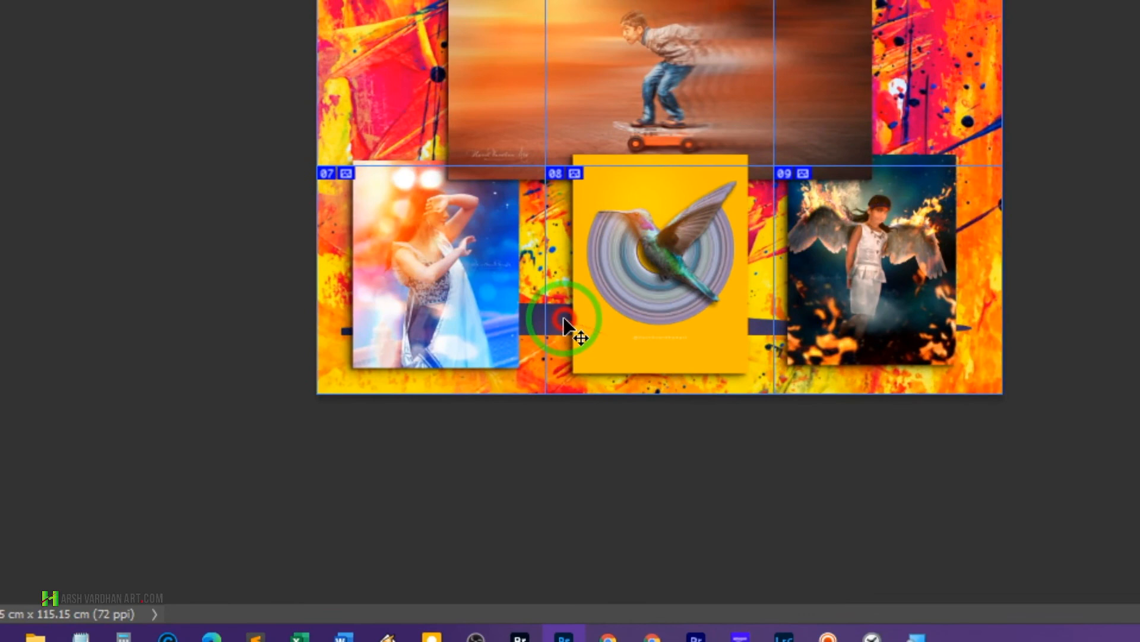
{"action": "left_click_drag", "start_coordinate": [564, 323], "coordinate": [567, 365]}
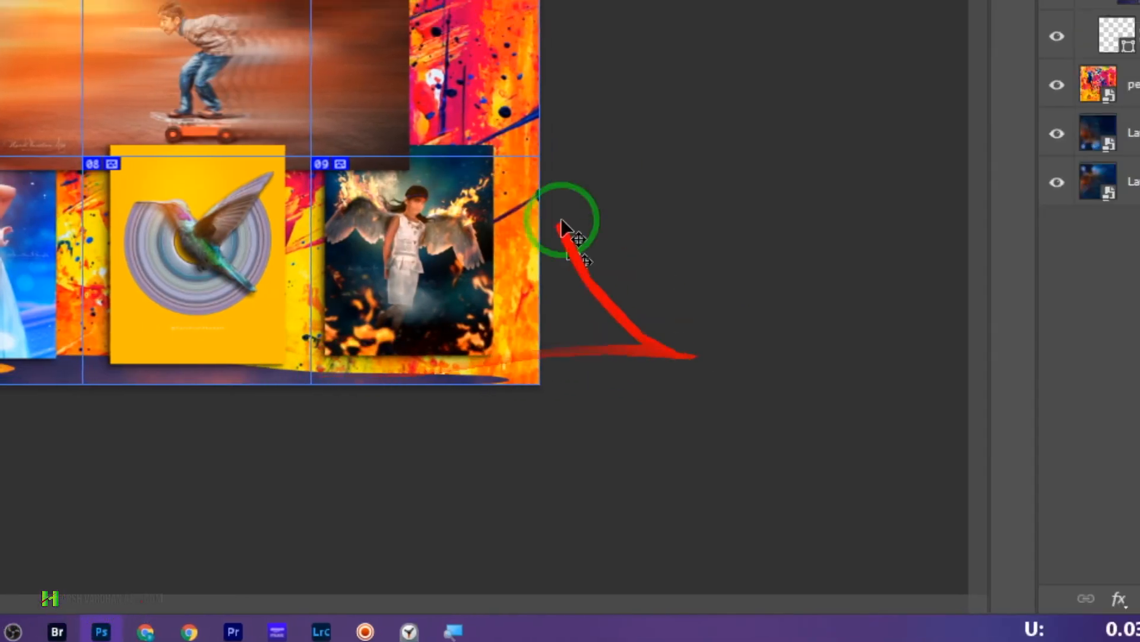
{"action": "left_click_drag", "start_coordinate": [254, 392], "coordinate": [328, 433]}
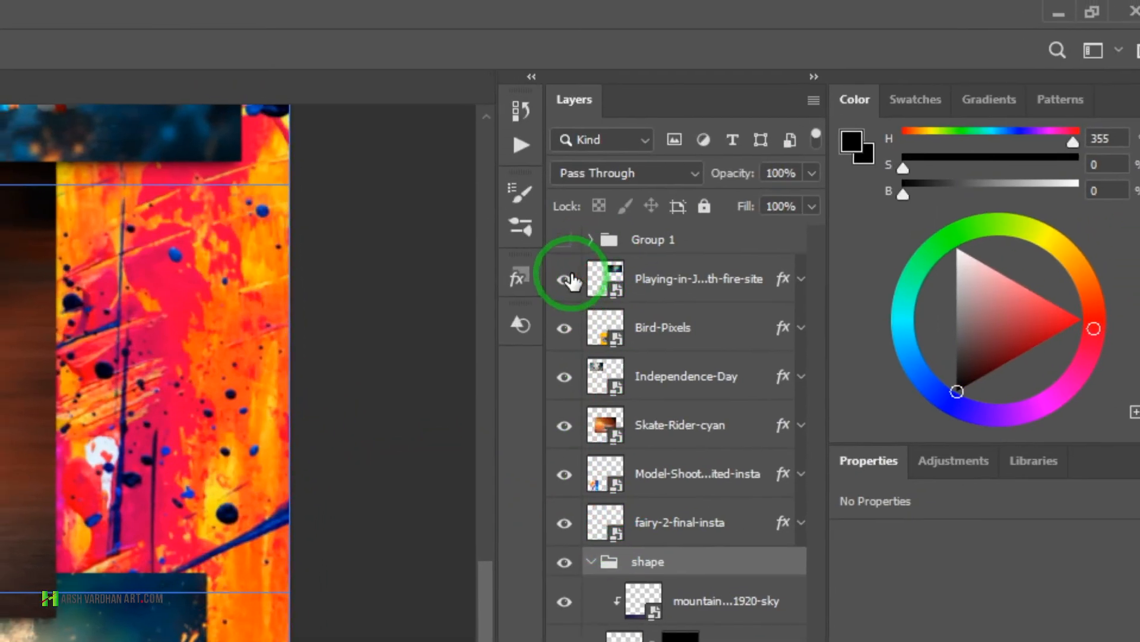
Step: Hide the photo layers above the shape group, examine the strip's end in slice 09, and show the photos again
{"action": "left_click_drag", "start_coordinate": [572, 281], "coordinate": [559, 602]}
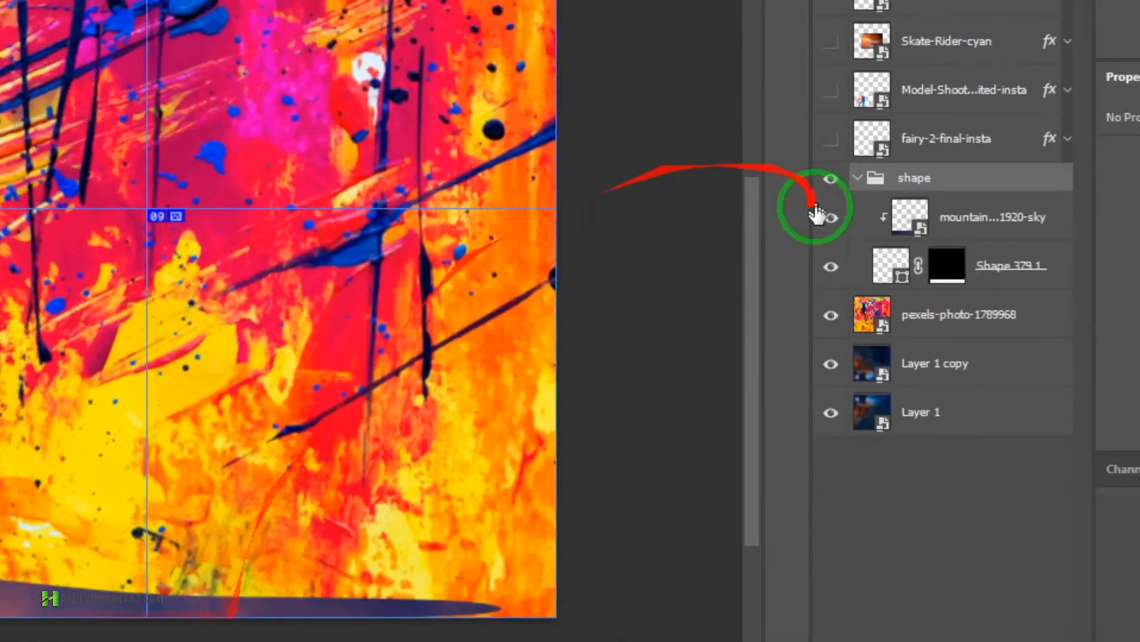
{"action": "left_click_drag", "start_coordinate": [518, 373], "coordinate": [572, 342]}
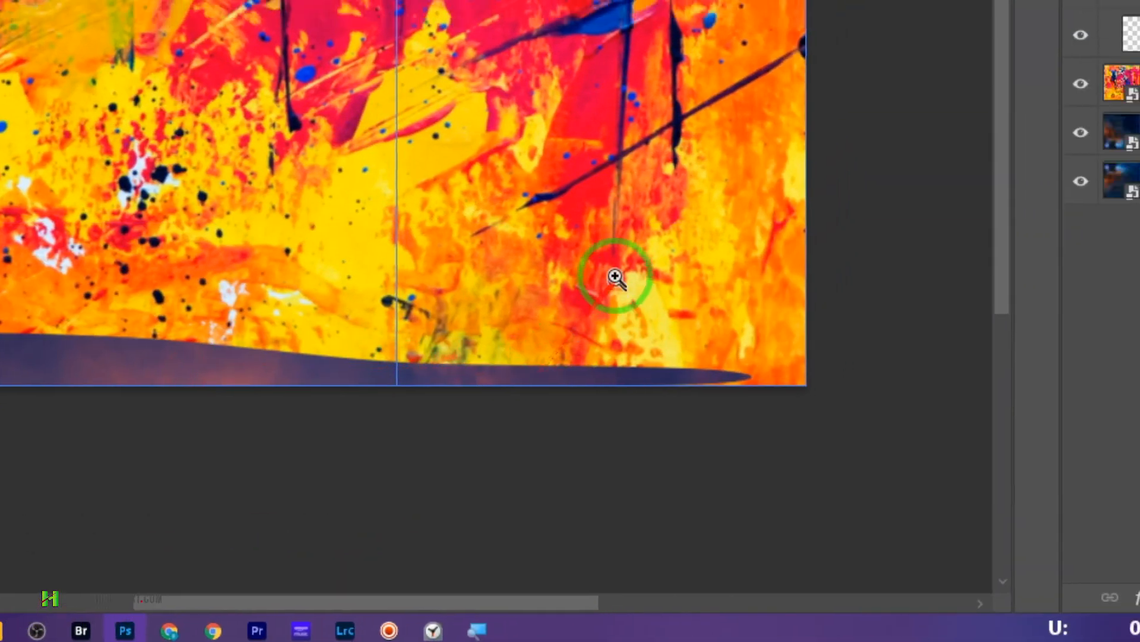
{"action": "left_click_drag", "start_coordinate": [1002, 256], "coordinate": [958, 257]}
{"action": "left_click_drag", "start_coordinate": [582, 320], "coordinate": [557, 327]}
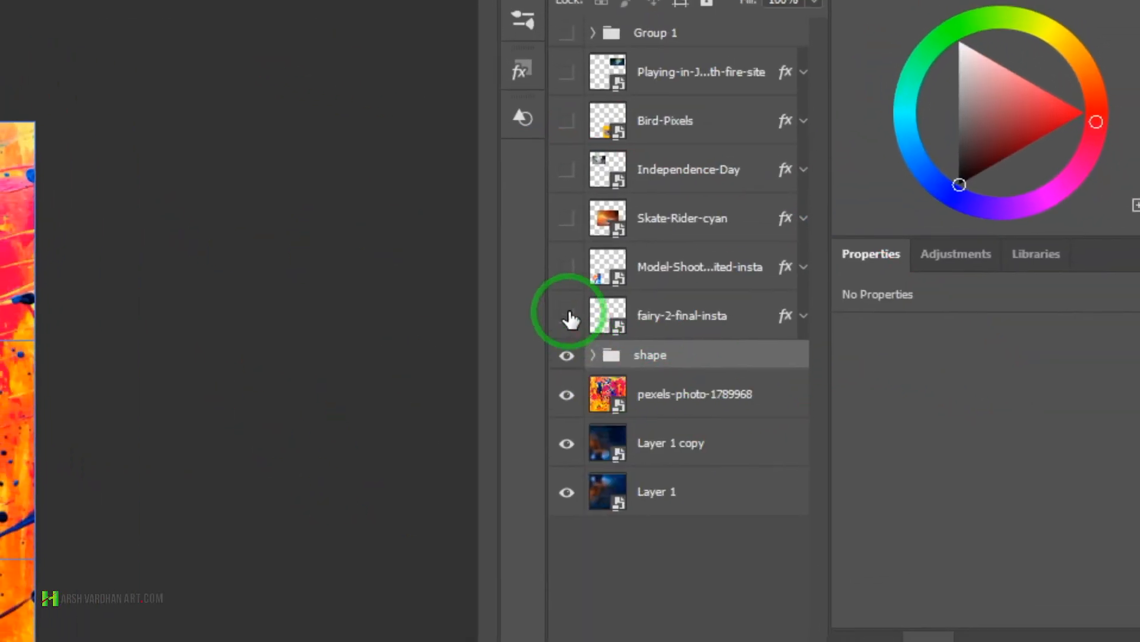
{"action": "left_click_drag", "start_coordinate": [572, 329], "coordinate": [579, 104]}
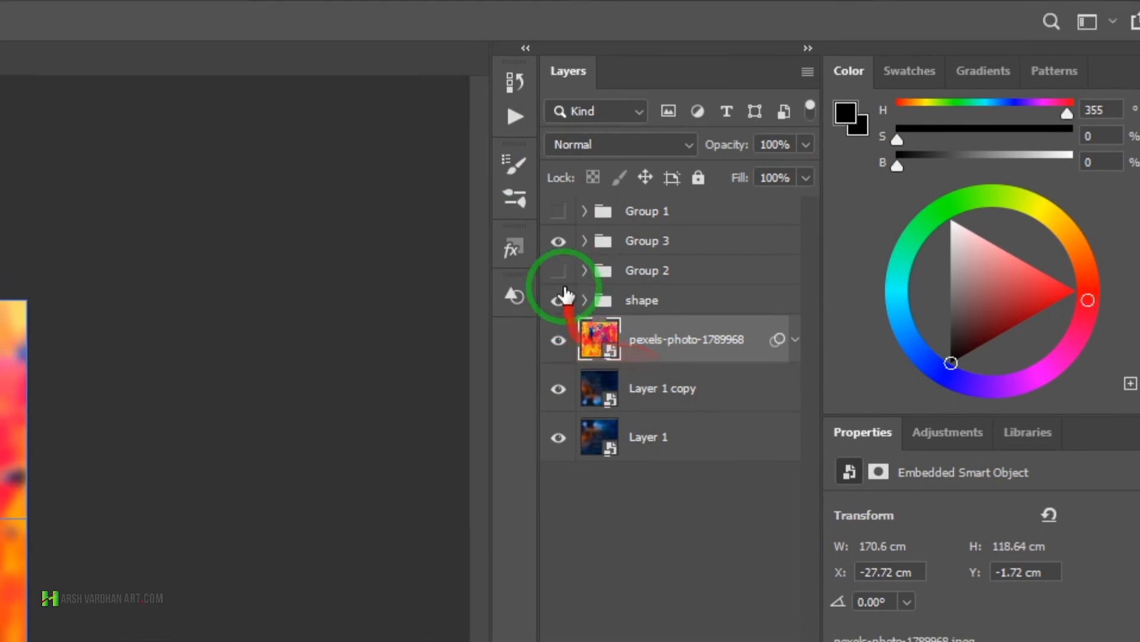
Step: Turn off the Gaussian Blur smart filter on the pexels-photo-1789968 background layer
{"action": "left_click", "coordinate": [795, 339]}
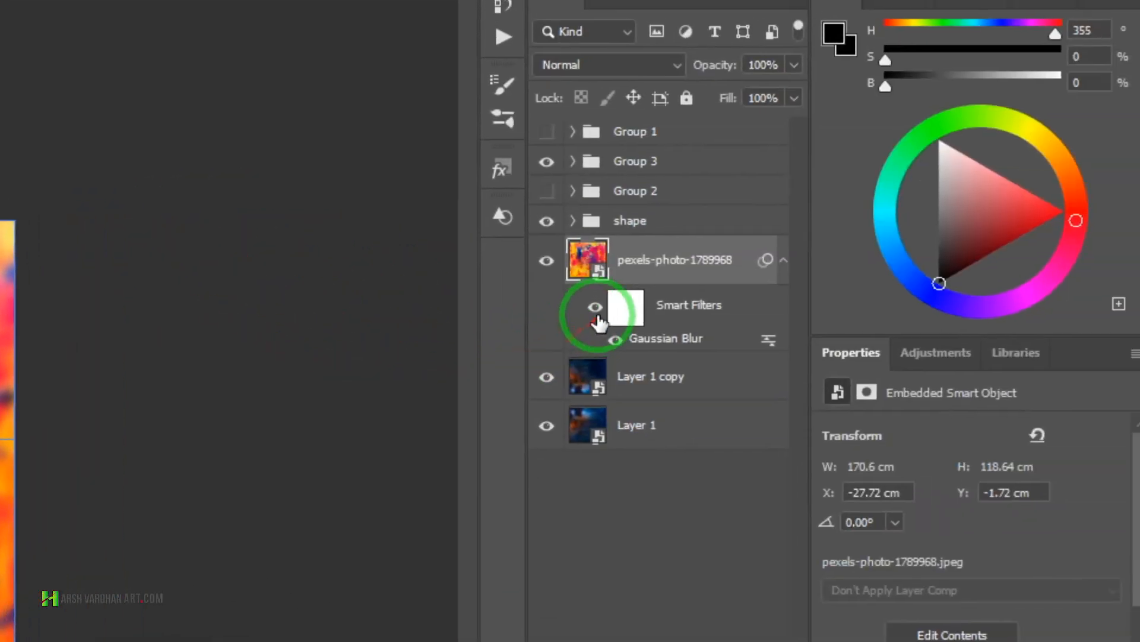
{"action": "left_click", "coordinate": [588, 321]}
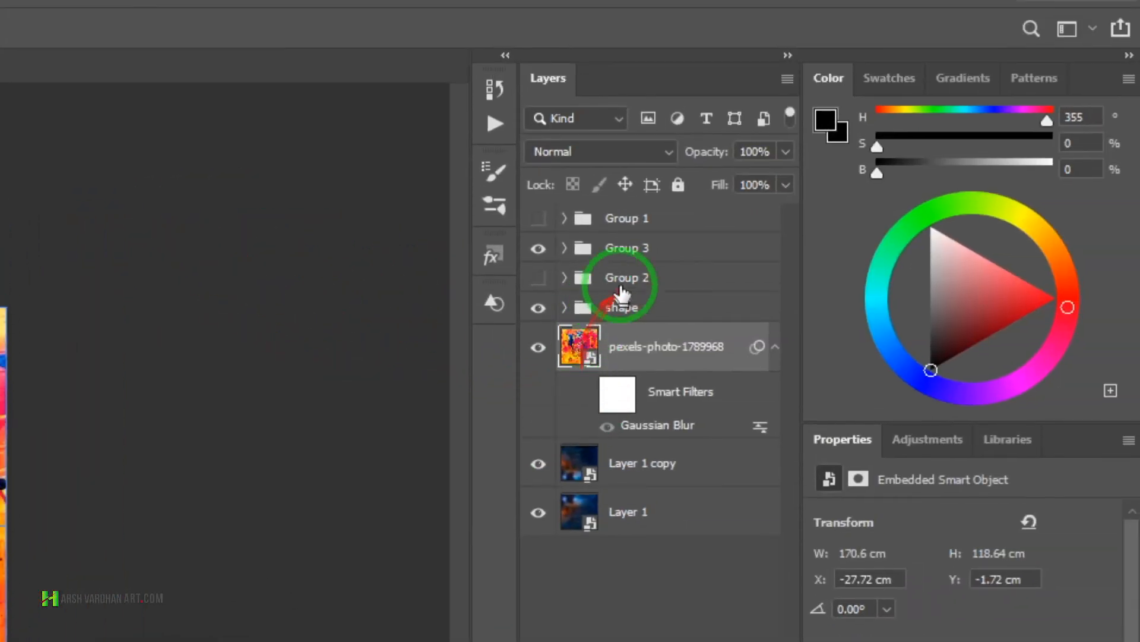
Step: Apply the saved drop shadow style to all six photo layers in Group 3, from Neon-frame to Horse-girl
{"action": "left_click", "coordinate": [580, 173]}
{"action": "left_click", "coordinate": [564, 173]}
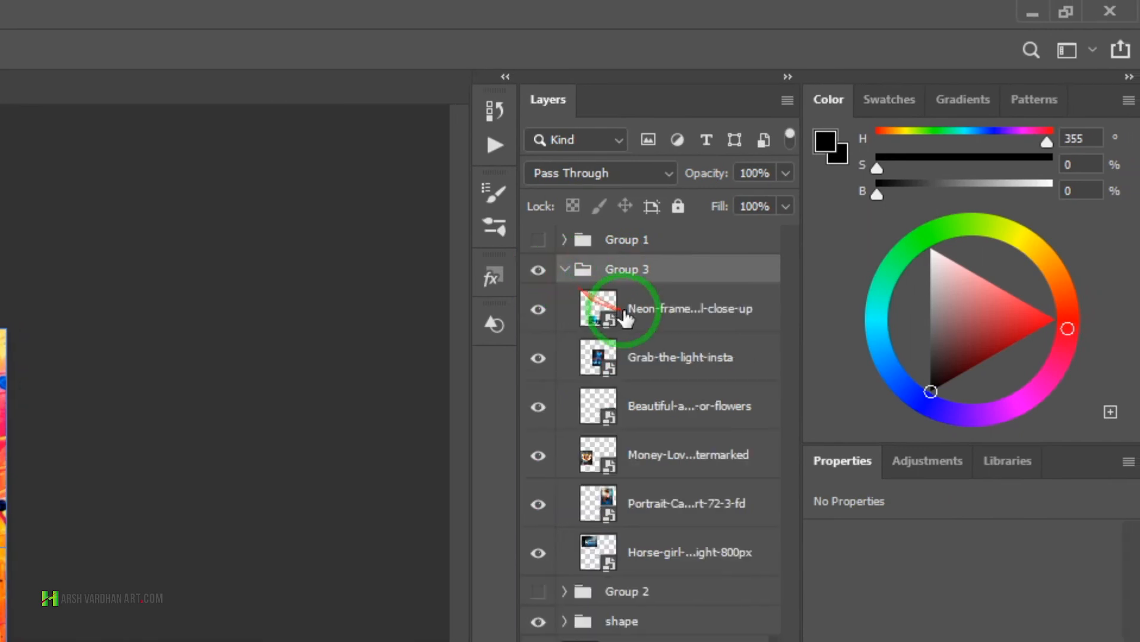
{"action": "left_click", "coordinate": [633, 552], "text": "shift"}
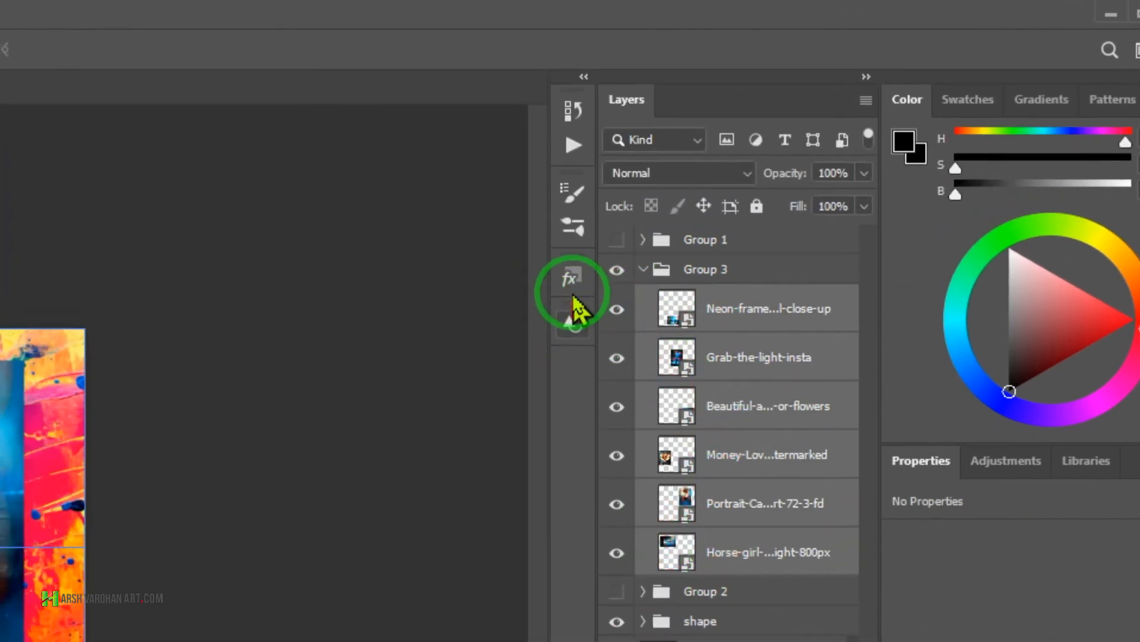
{"action": "left_click", "coordinate": [569, 279]}
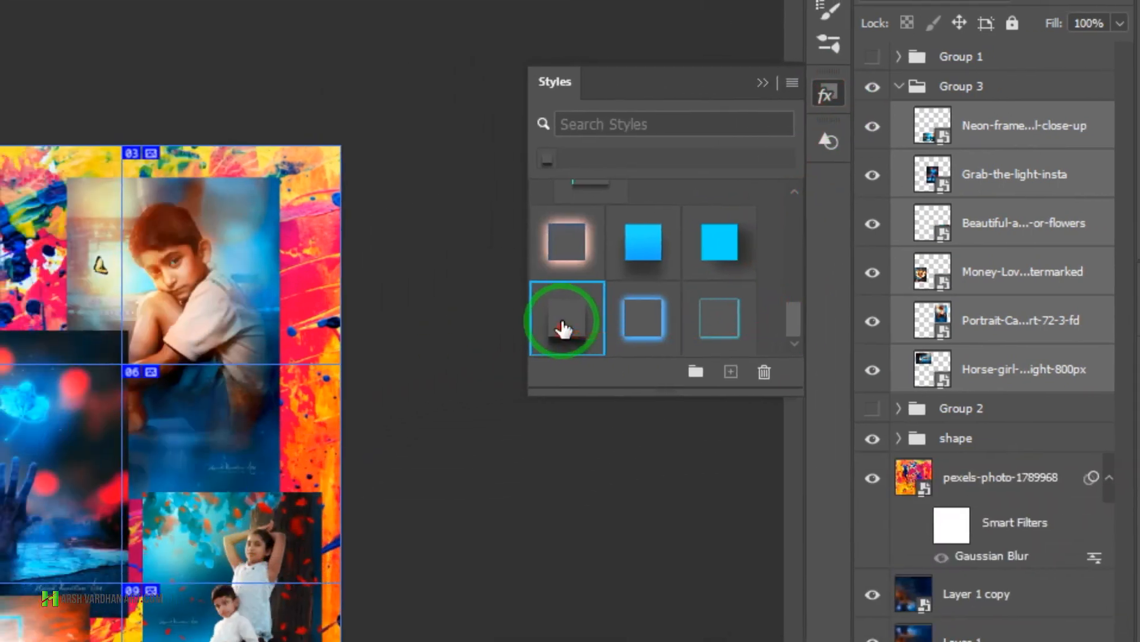
{"action": "left_click", "coordinate": [299, 504]}
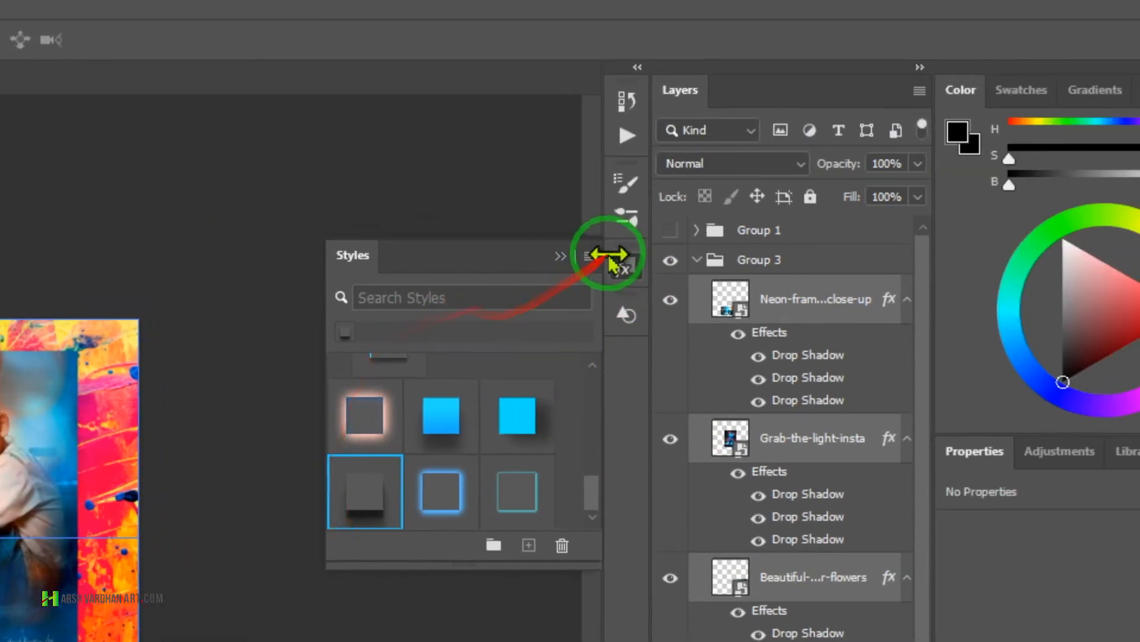
{"action": "left_click", "coordinate": [837, 93]}
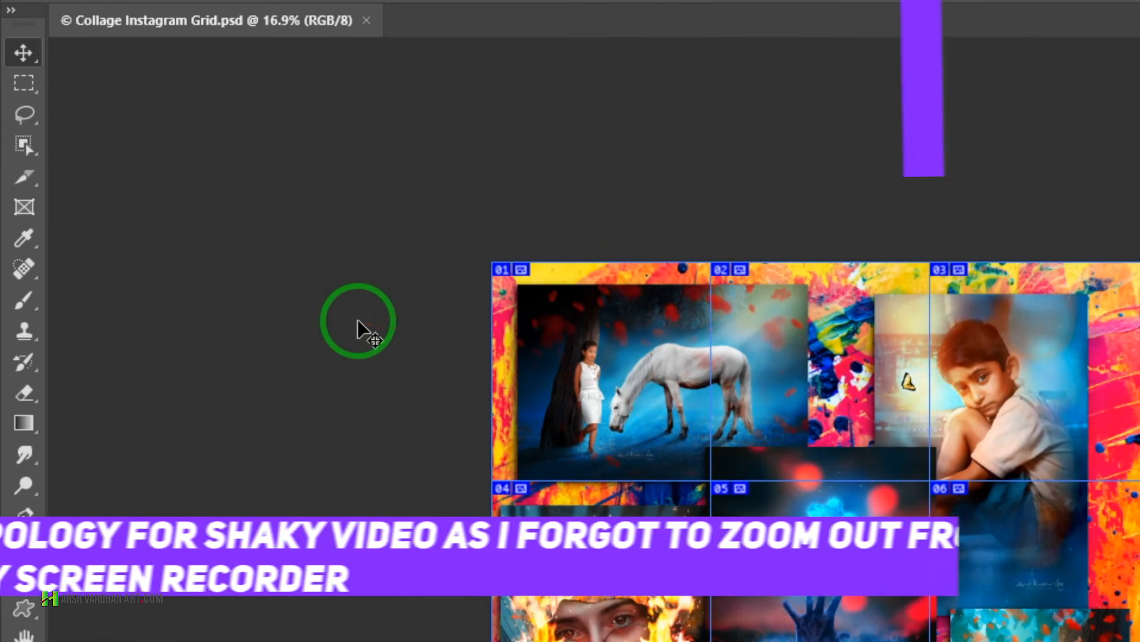
Step: Export all slices for web as maximum-quality JPEGs named Collage-Instagram-Grid.jpg into a new folder "grid 3" inside images
{"action": "key", "text": "ctrl+alt+shift+s"}
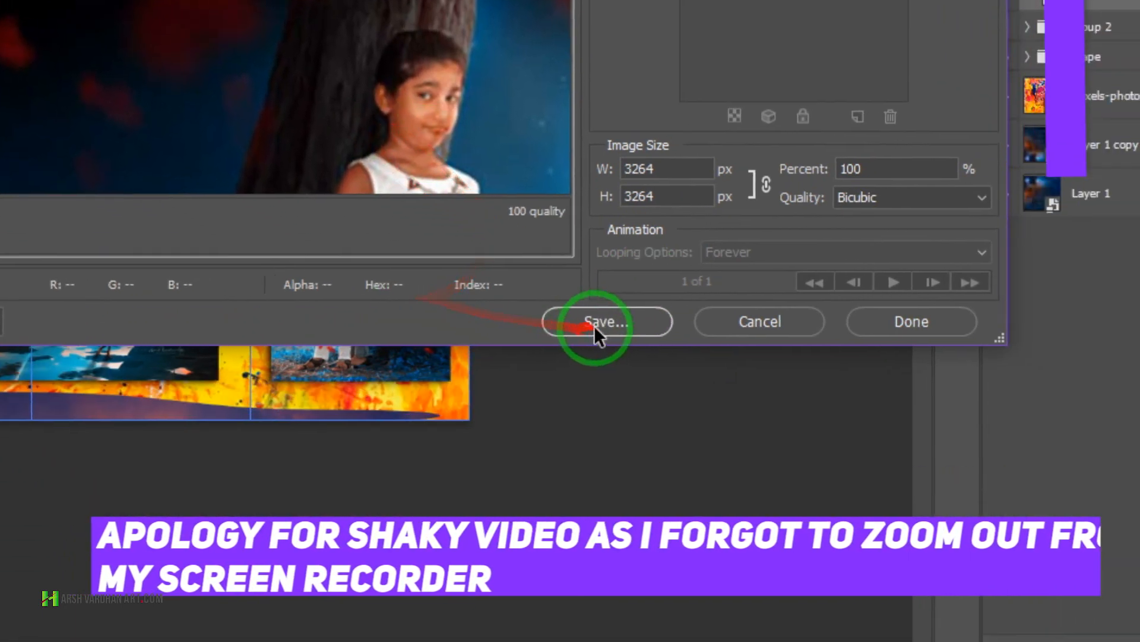
{"action": "left_click", "coordinate": [595, 326]}
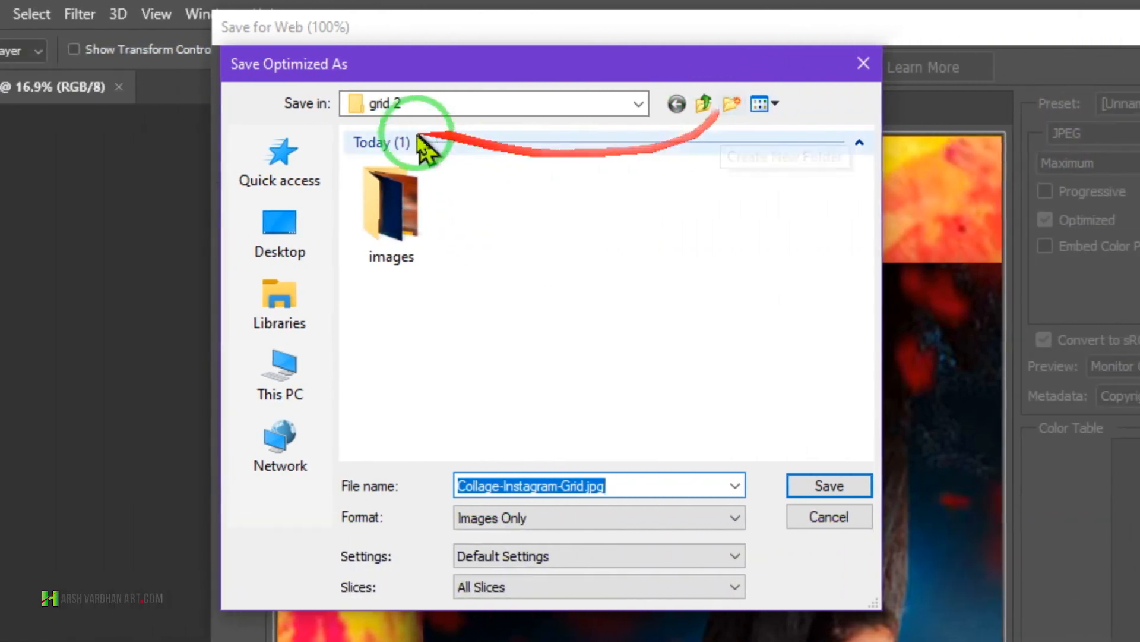
{"action": "double_click", "coordinate": [241, 205]}
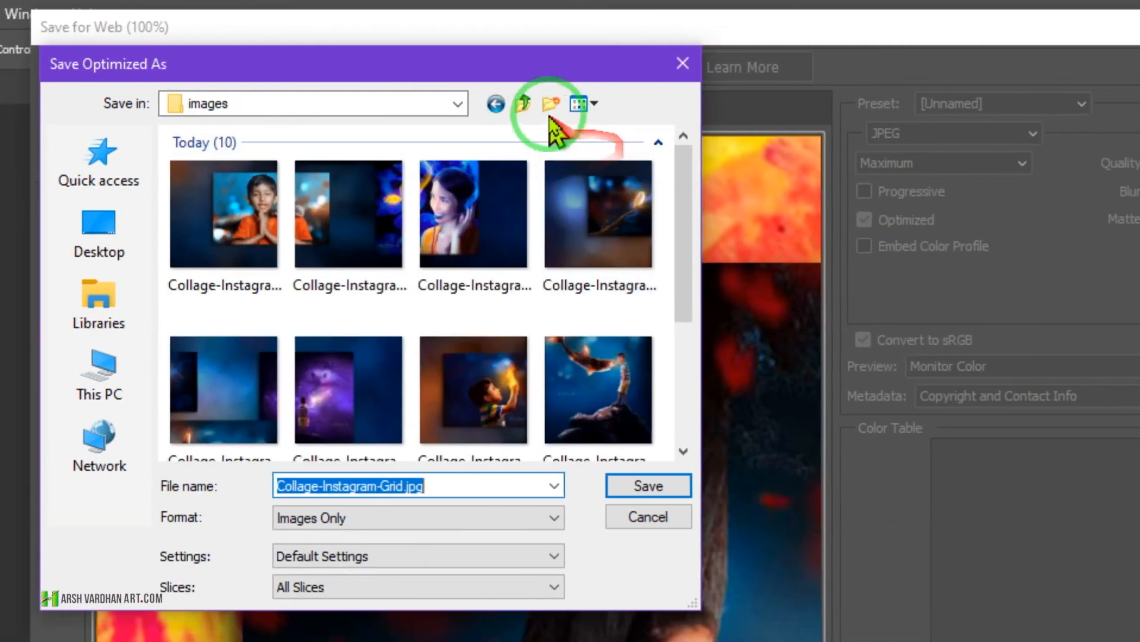
{"action": "left_click", "coordinate": [581, 104]}
{"action": "left_click", "coordinate": [546, 326]}
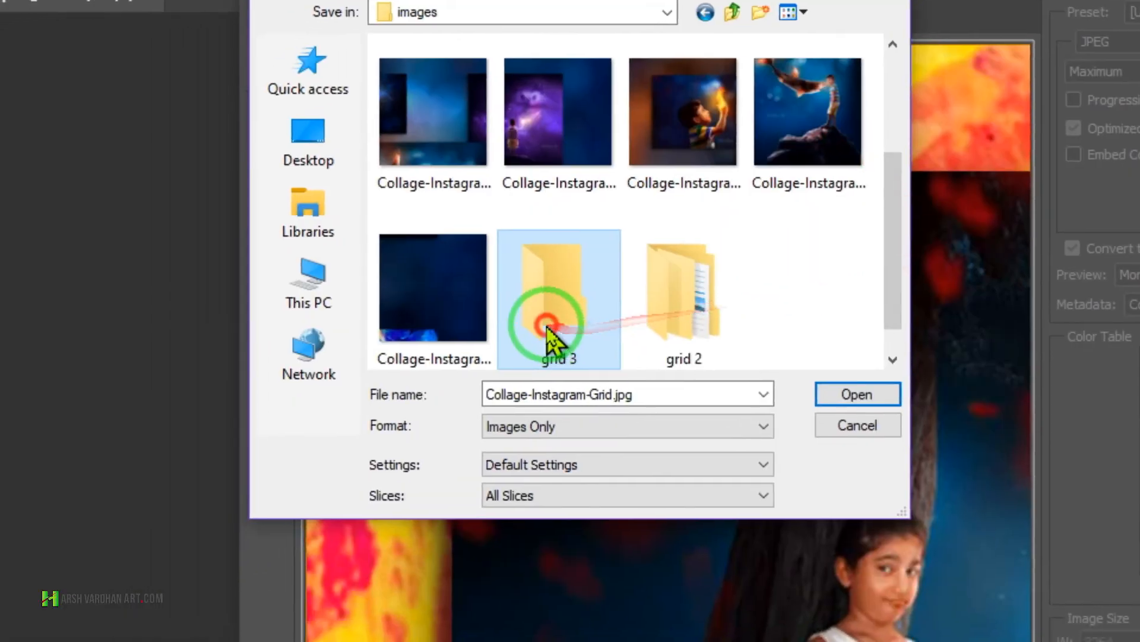
{"action": "double_click", "coordinate": [546, 325]}
{"action": "left_click", "coordinate": [857, 394]}
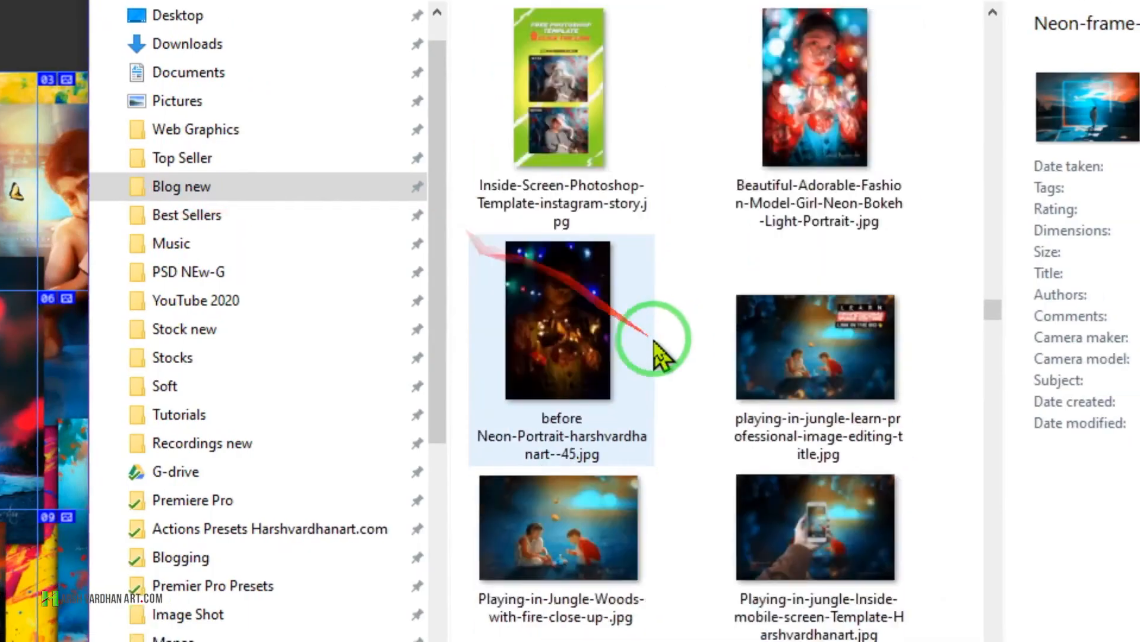
Step: Switch to File Explorer, open the images folder inside "grid 3", and bring up the grouping options for the exported slices
{"action": "scroll", "coordinate": [572, 270], "scroll_direction": "down", "scroll_amount": 10}
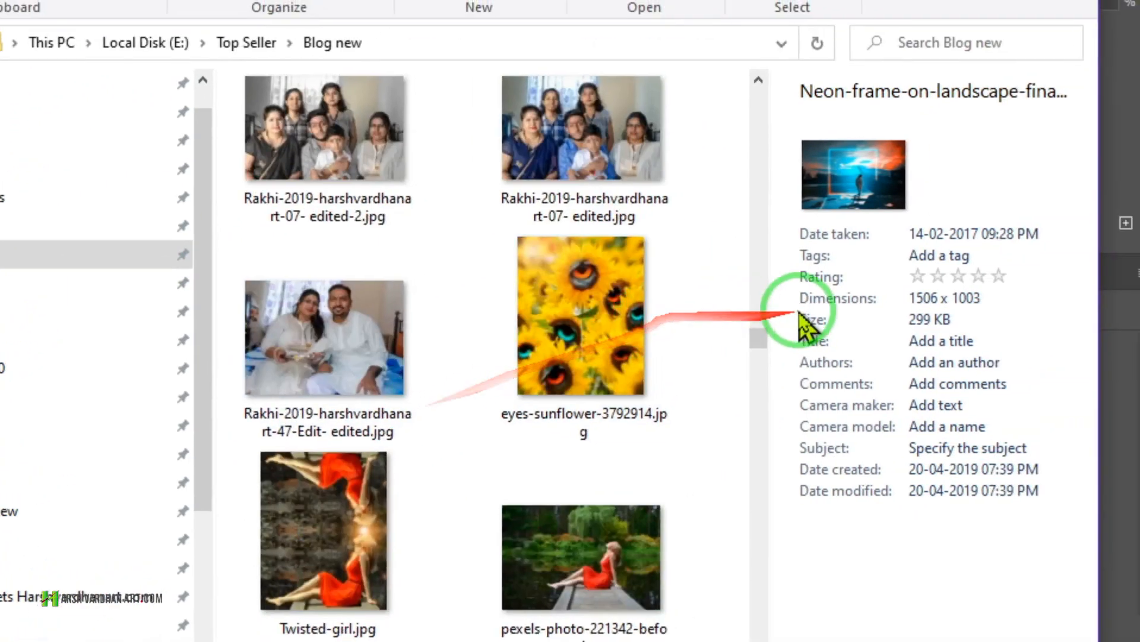
{"action": "left_click_drag", "start_coordinate": [764, 338], "coordinate": [757, 84]}
{"action": "double_click", "coordinate": [521, 348]}
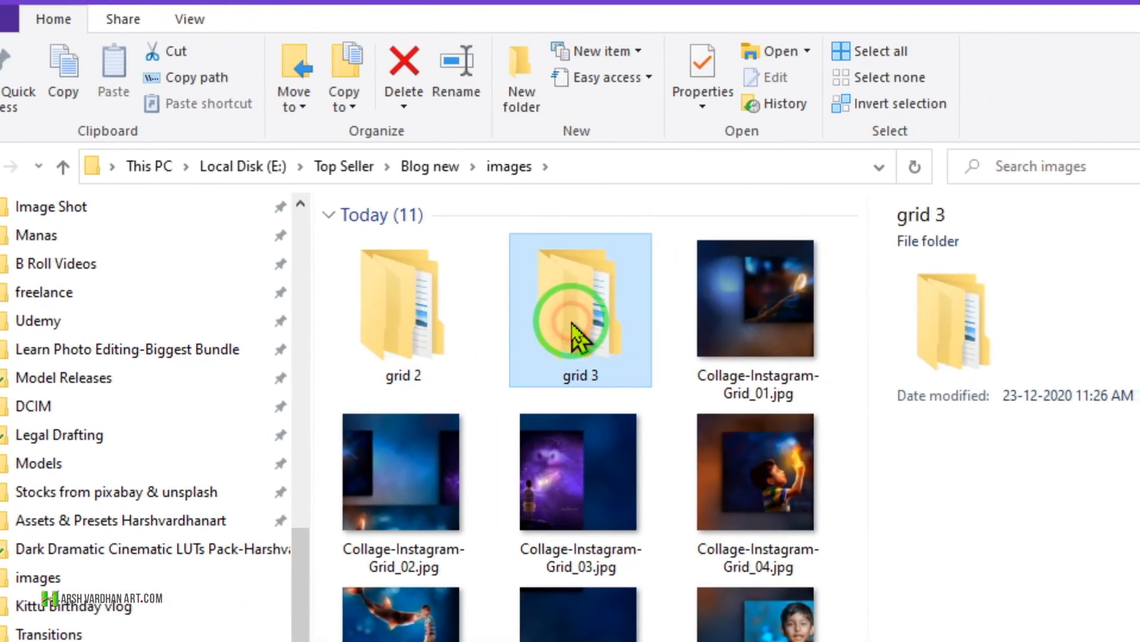
{"action": "double_click", "coordinate": [618, 329]}
{"action": "left_click", "coordinate": [383, 280]}
{"action": "key", "text": "Return"}
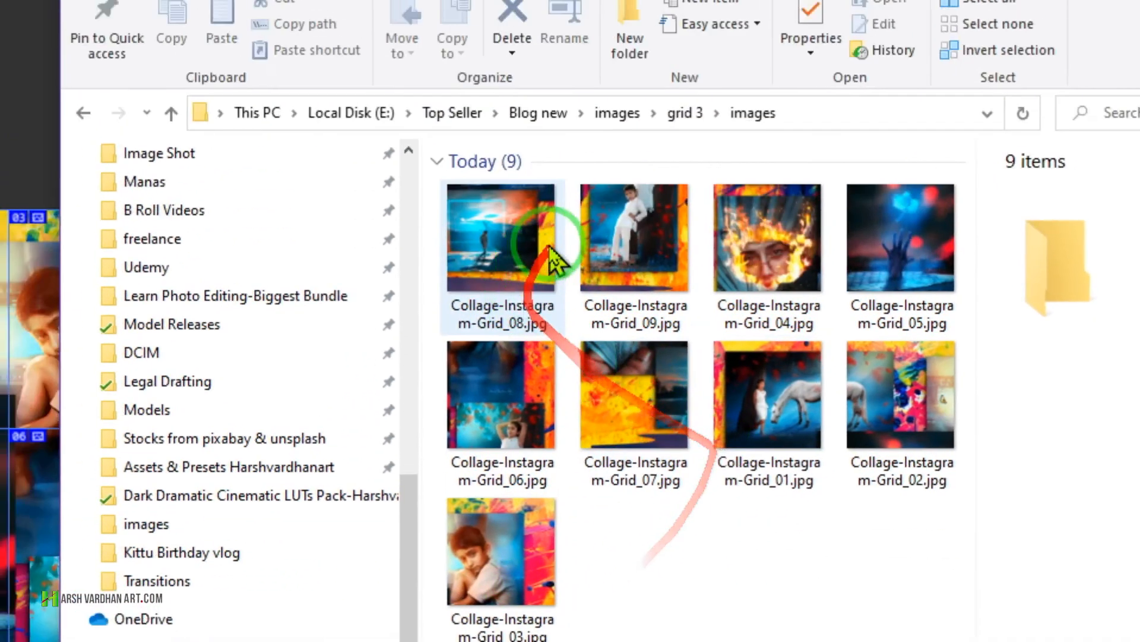
{"action": "right_click", "coordinate": [681, 583]}
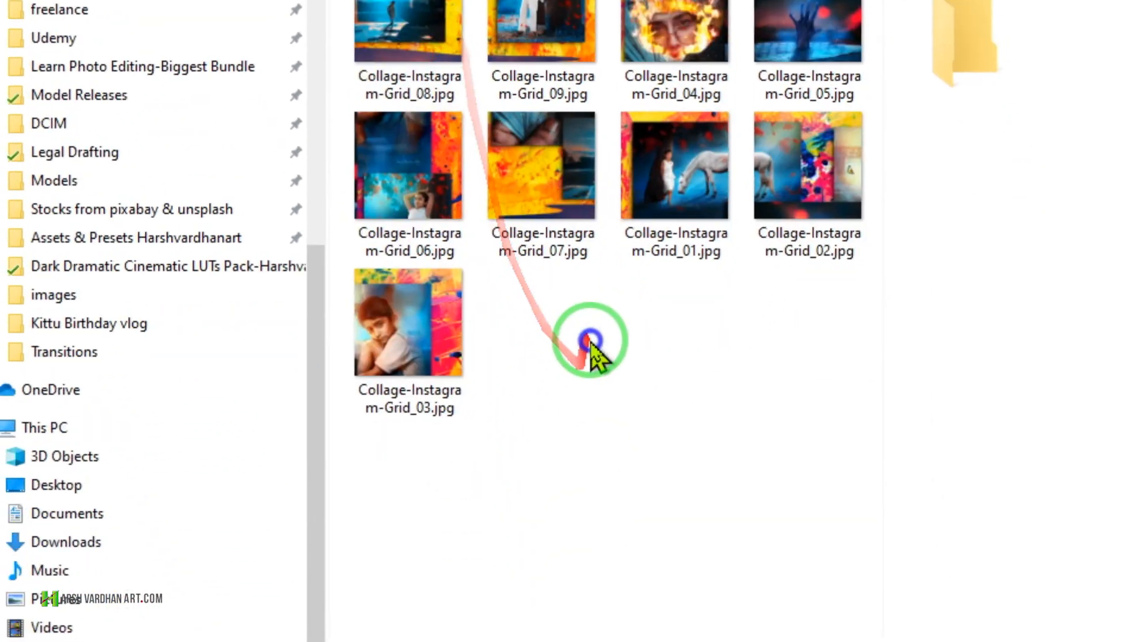
{"action": "mouse_move", "coordinate": [676, 641]}
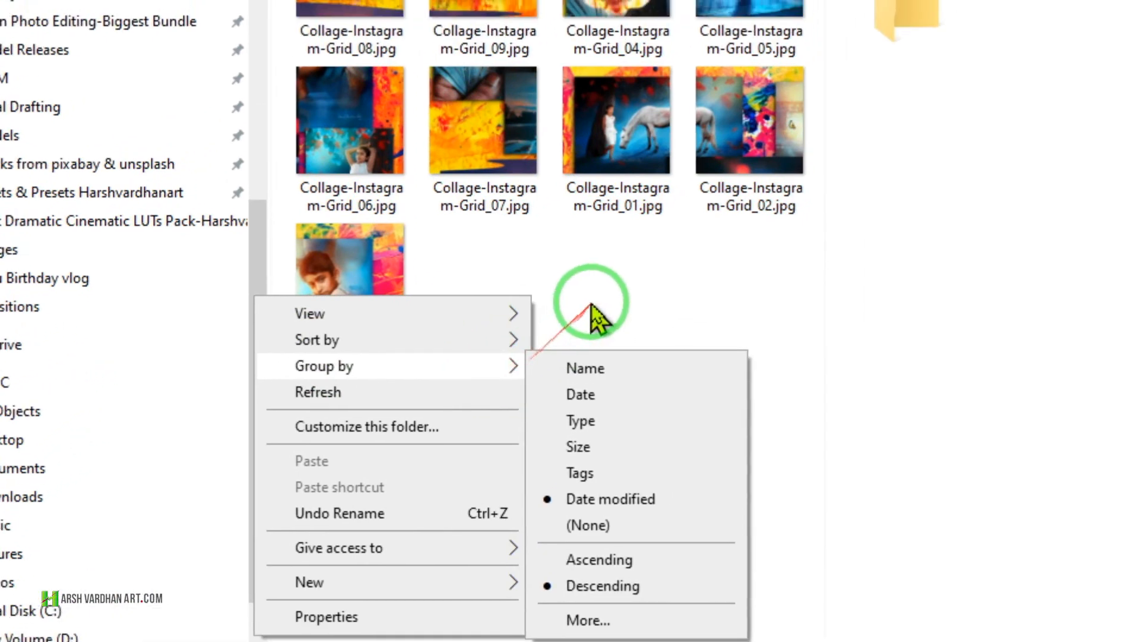
{"action": "left_click", "coordinate": [661, 252]}
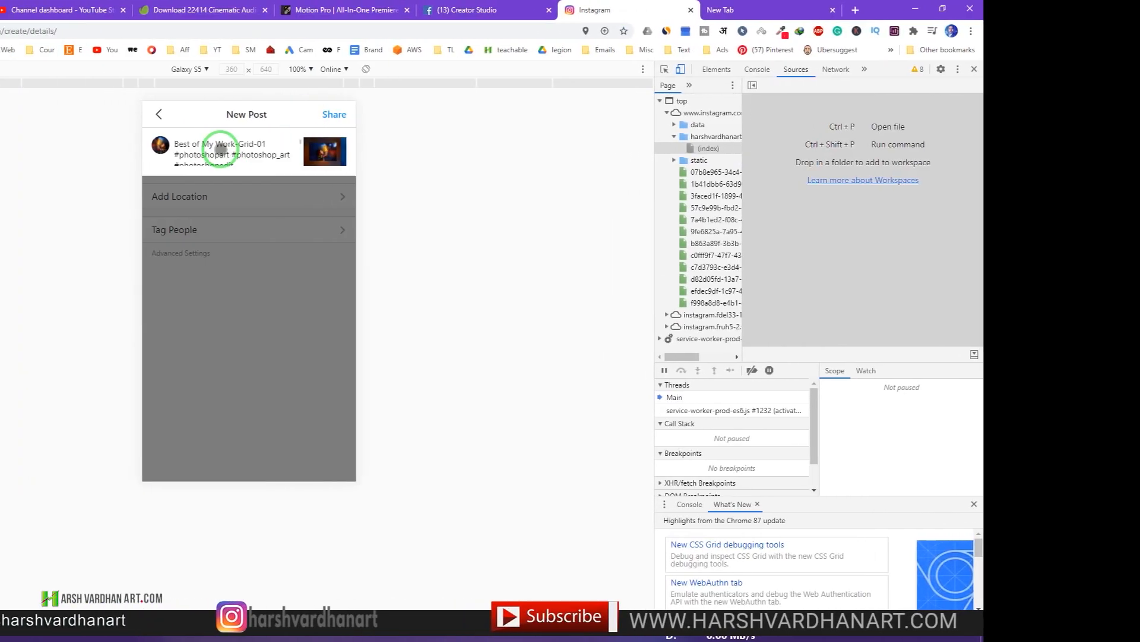
Step: Switch to Instagram in the browser, share the new post captioned "Best of My Work-Grid-01", and start another post
{"action": "left_click", "coordinate": [331, 114]}
{"action": "left_click", "coordinate": [320, 466]}
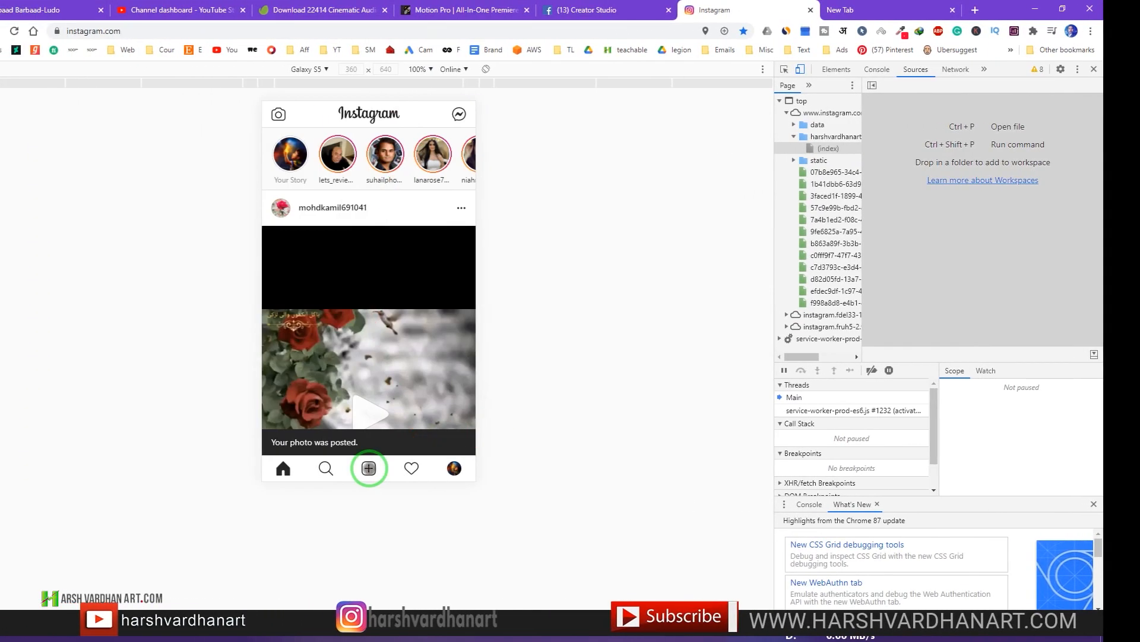